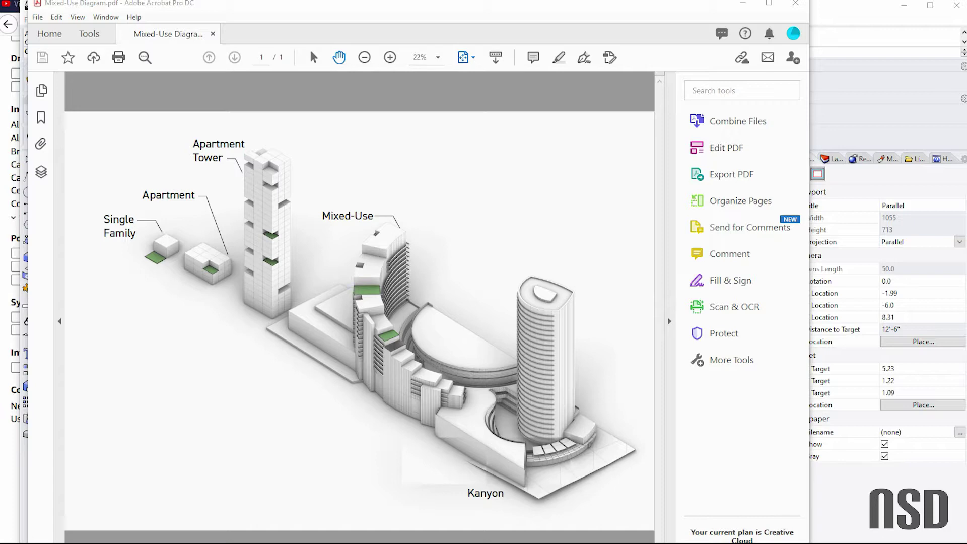
- Switch to Rhino and save the current viewport as a named view called Parallel Render
{"action": "key", "text": "alt+Tab"}
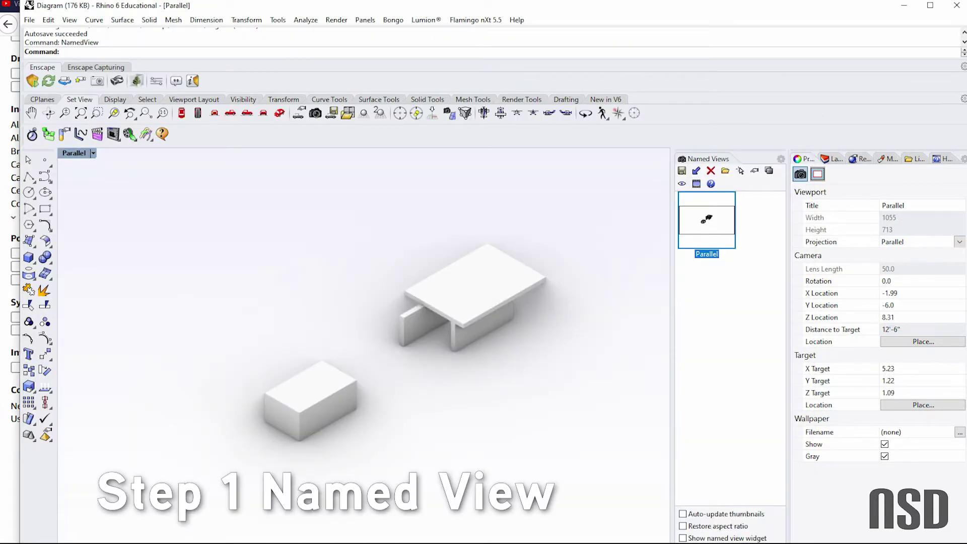
{"action": "type", "text": "Named"}
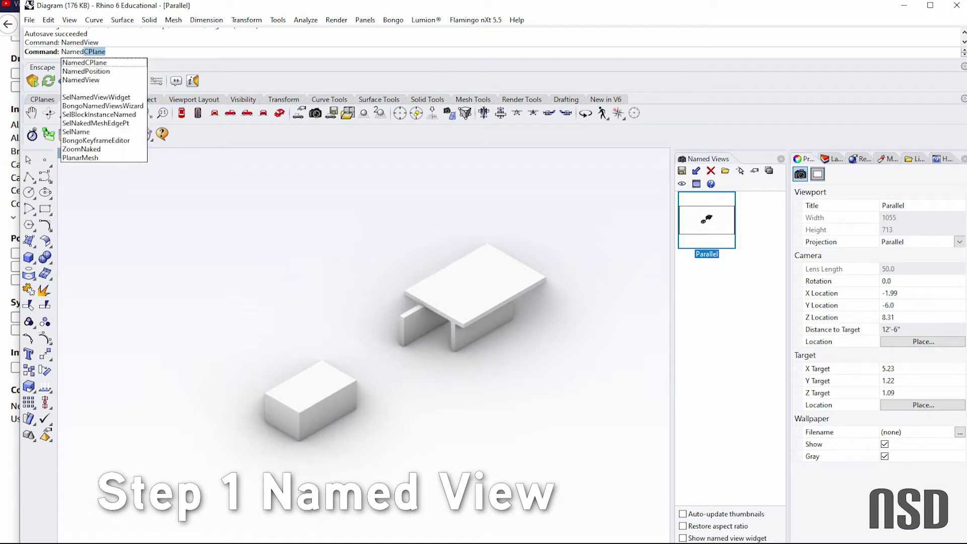
{"action": "type", "text": "View"}
{"action": "key", "text": "Return"}
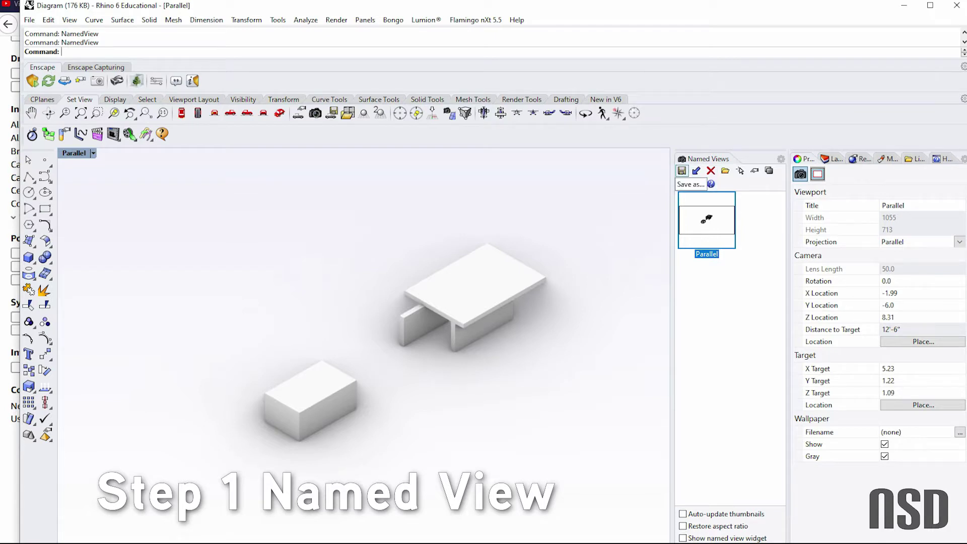
{"action": "left_click", "coordinate": [682, 171]}
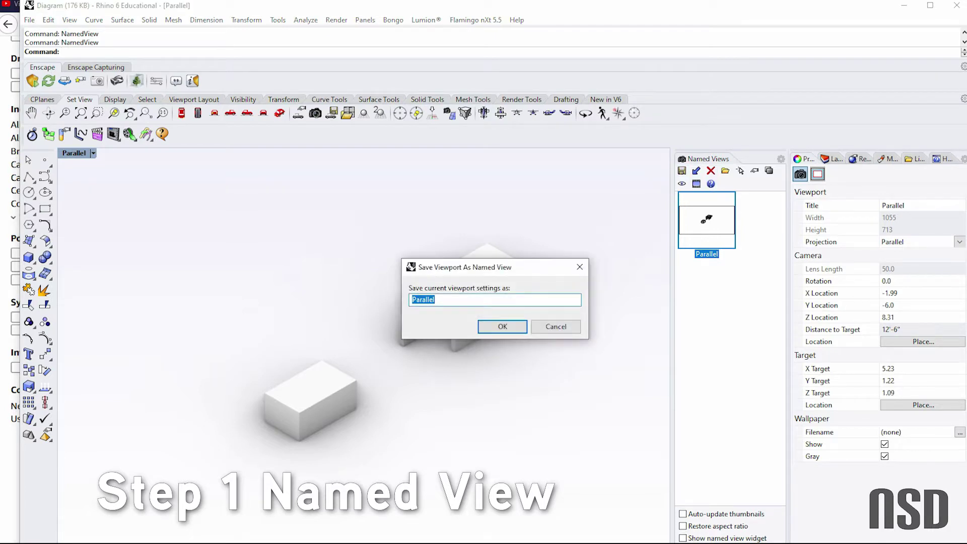
{"action": "left_click", "coordinate": [435, 299]}
{"action": "type", "text": "Render"}
{"action": "key", "text": "Return"}
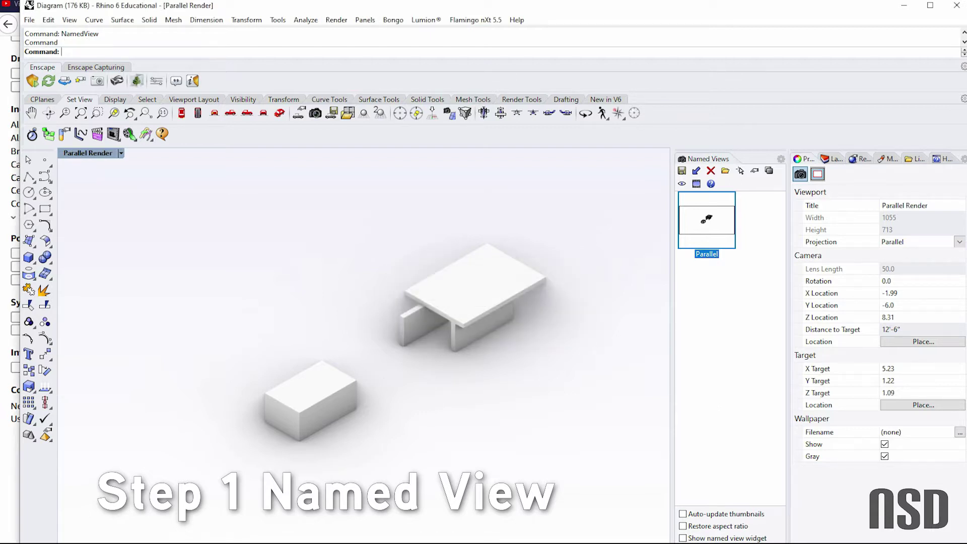
- Restore the Parallel Render named view and run Make2D on all the solids, using the View projection and the Make2D layer
{"action": "left_click_drag", "start_coordinate": [363, 346], "coordinate": [484, 277]}
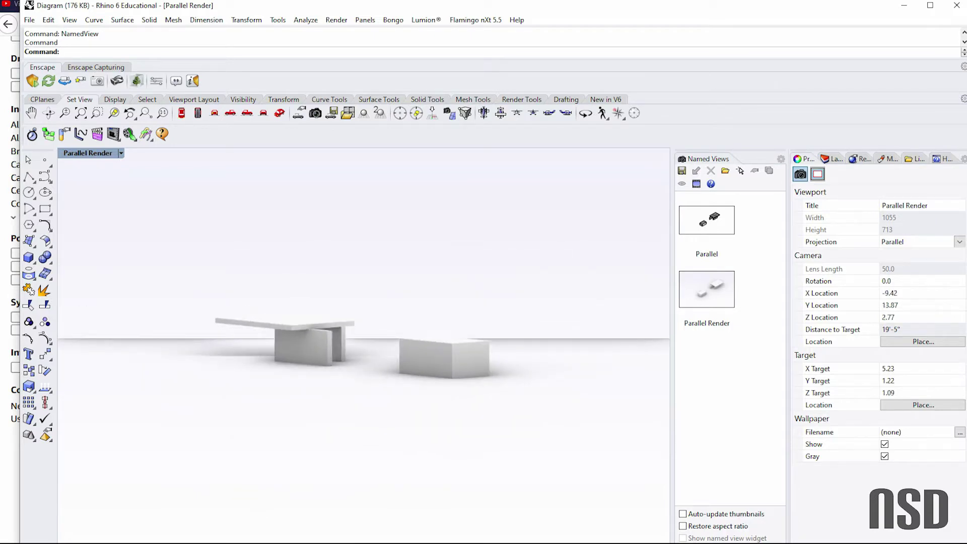
{"action": "double_click", "coordinate": [706, 289]}
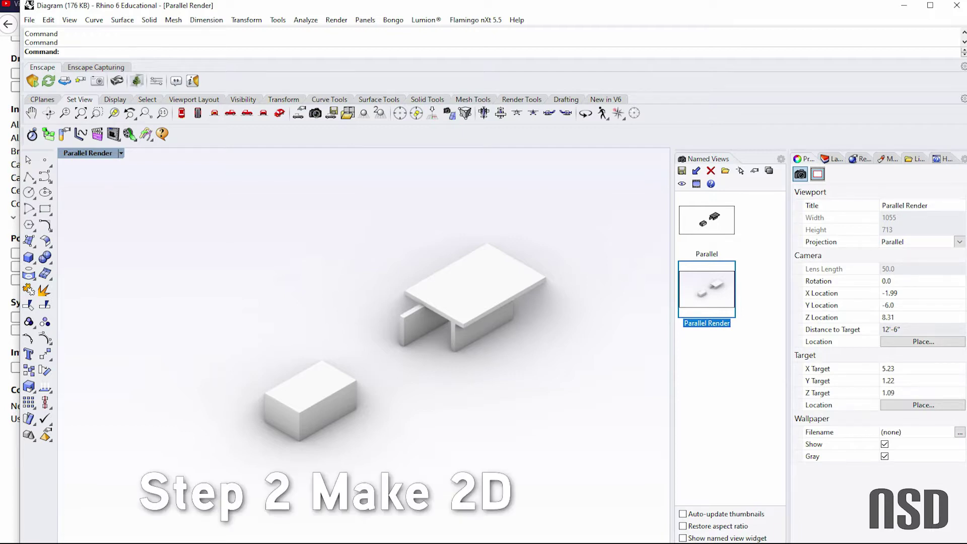
{"action": "left_click_drag", "start_coordinate": [644, 506], "coordinate": [87, 175]}
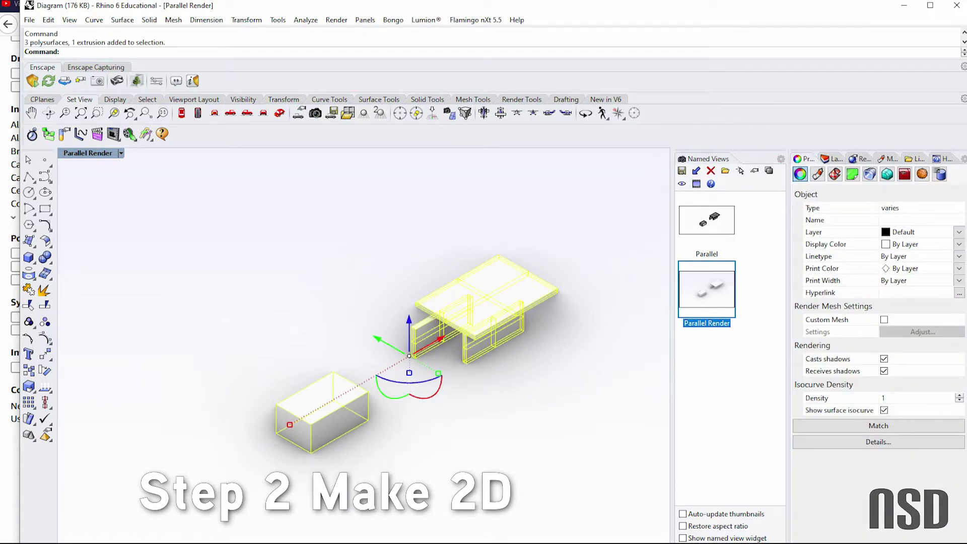
{"action": "type", "text": "Make2D"}
{"action": "key", "text": "Return"}
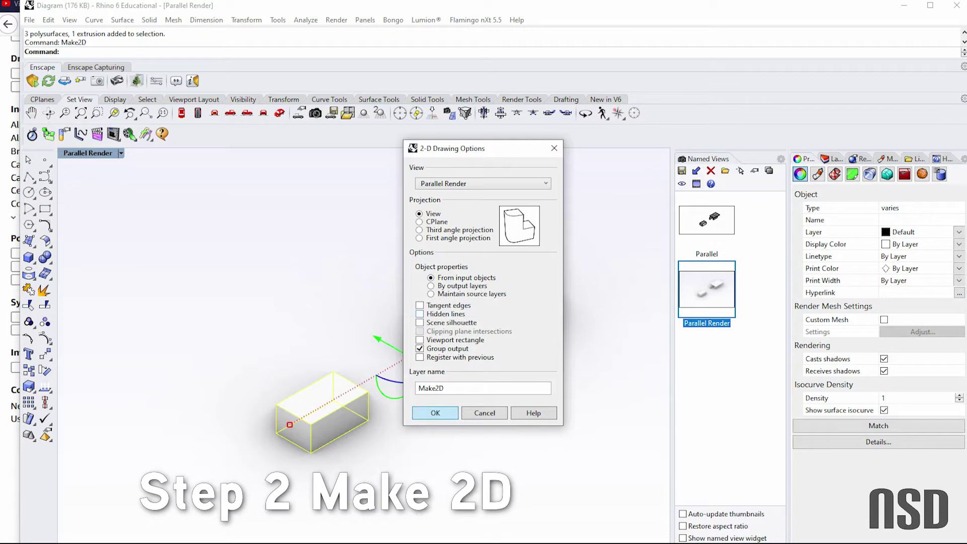
{"action": "key", "text": "Return"}
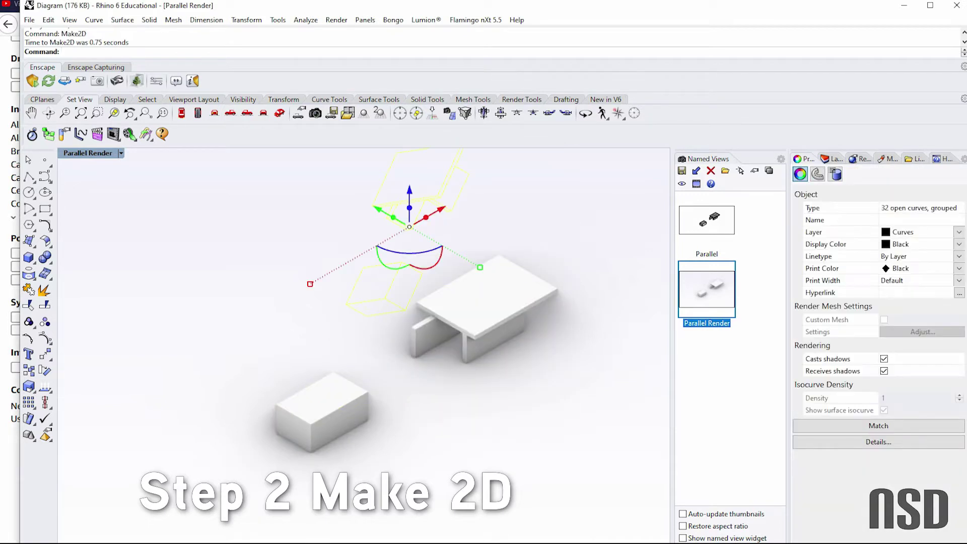
- Show the four viewports and move the new 2D line drawing clear of the other geometry in the Top view
{"action": "key", "text": "ctrl+m"}
{"action": "scroll", "coordinate": [176, 227], "scroll_direction": "down", "scroll_amount": 4}
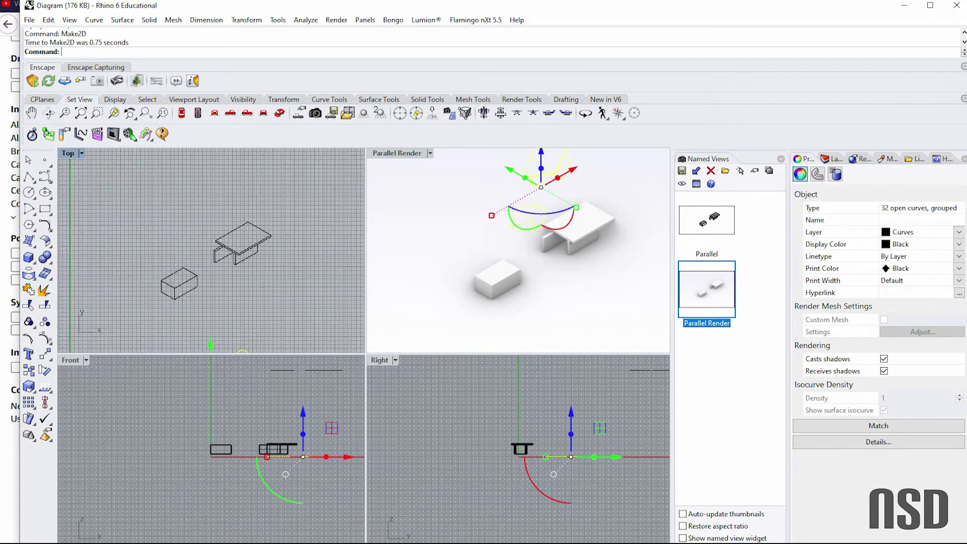
{"action": "left_click_drag", "start_coordinate": [132, 195], "coordinate": [307, 306]}
{"action": "scroll", "coordinate": [257, 315], "scroll_direction": "down", "scroll_amount": 4}
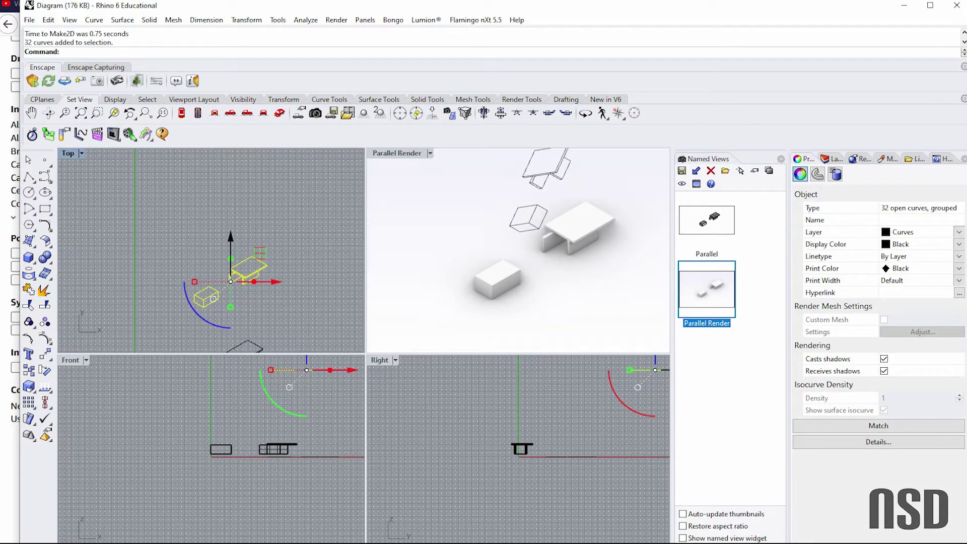
{"action": "left_click_drag", "start_coordinate": [230, 239], "coordinate": [231, 189]}
{"action": "key", "text": "Escape"}
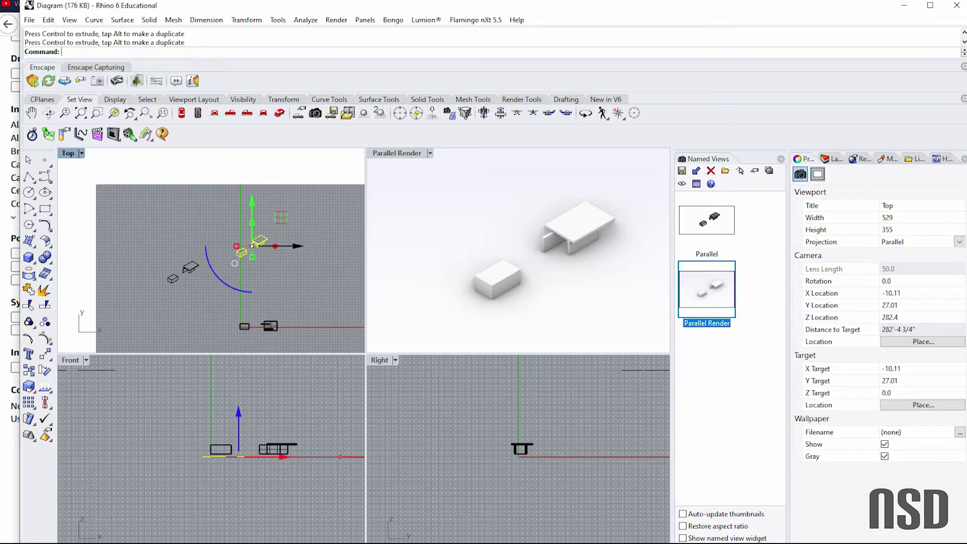
{"action": "key", "text": "Escape"}
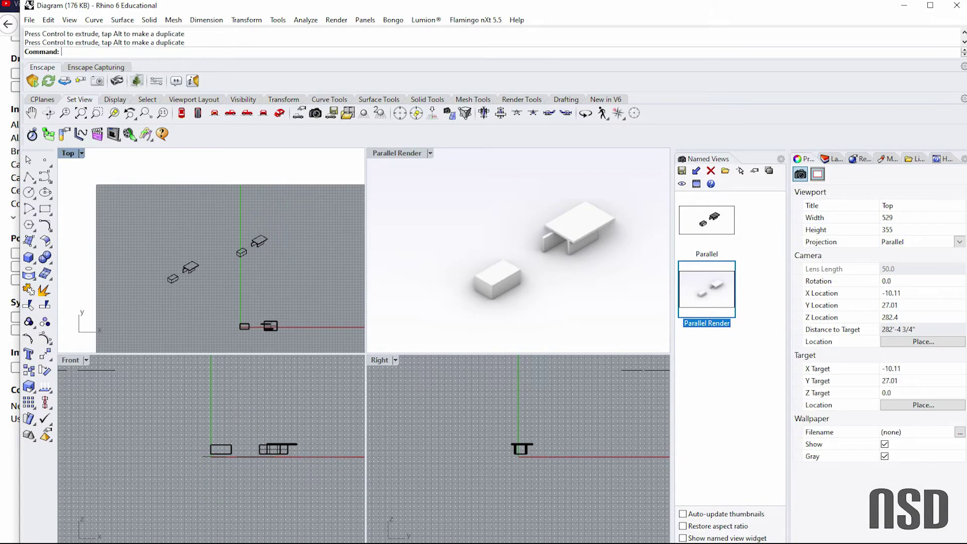
- Export the moved 2D curves as an Adobe Illustrator file named Diagram line 2 in the Quick architecture diagram folder
{"action": "scroll", "coordinate": [282, 235], "scroll_direction": "up", "scroll_amount": 12}
{"action": "left_click_drag", "start_coordinate": [101, 183], "coordinate": [333, 353]}
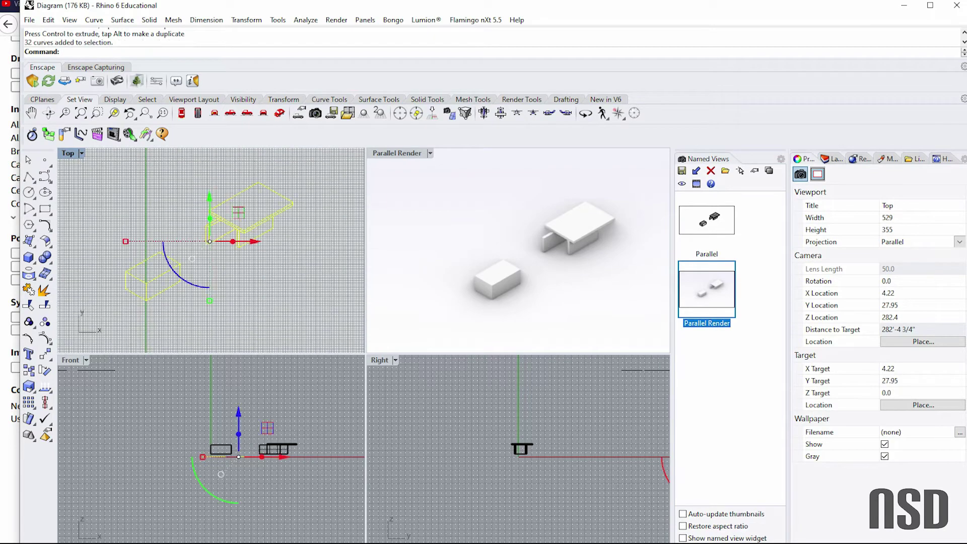
{"action": "left_click", "coordinate": [29, 20]}
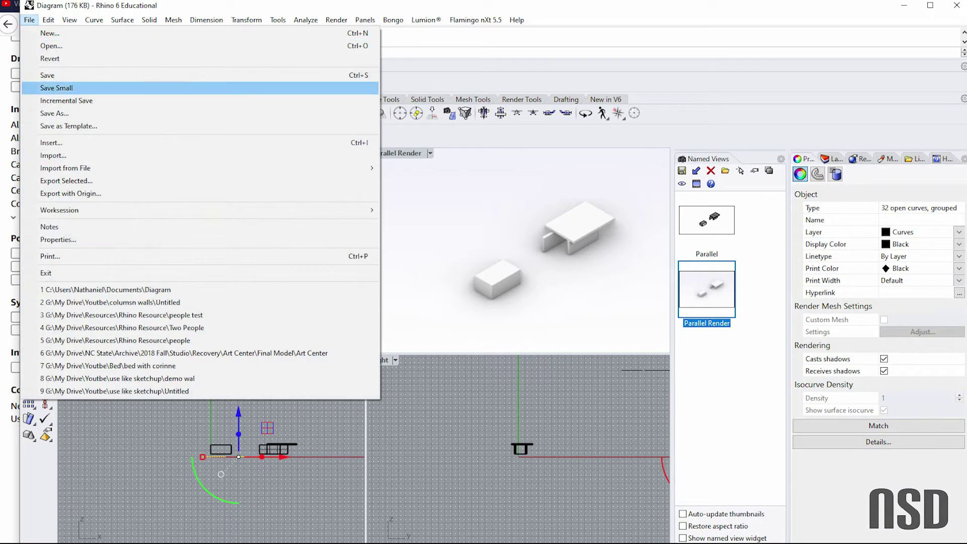
{"action": "left_click", "coordinate": [66, 180]}
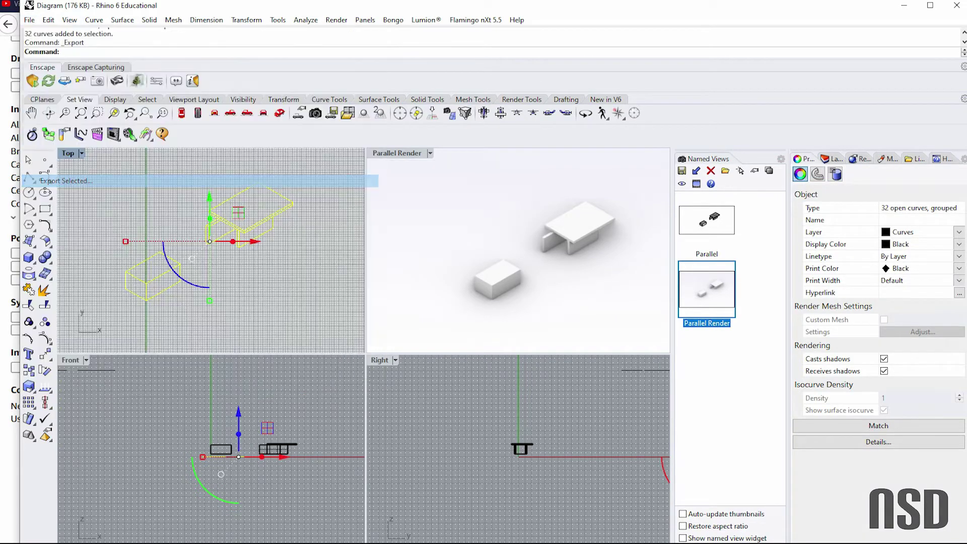
{"action": "left_click", "coordinate": [516, 401]}
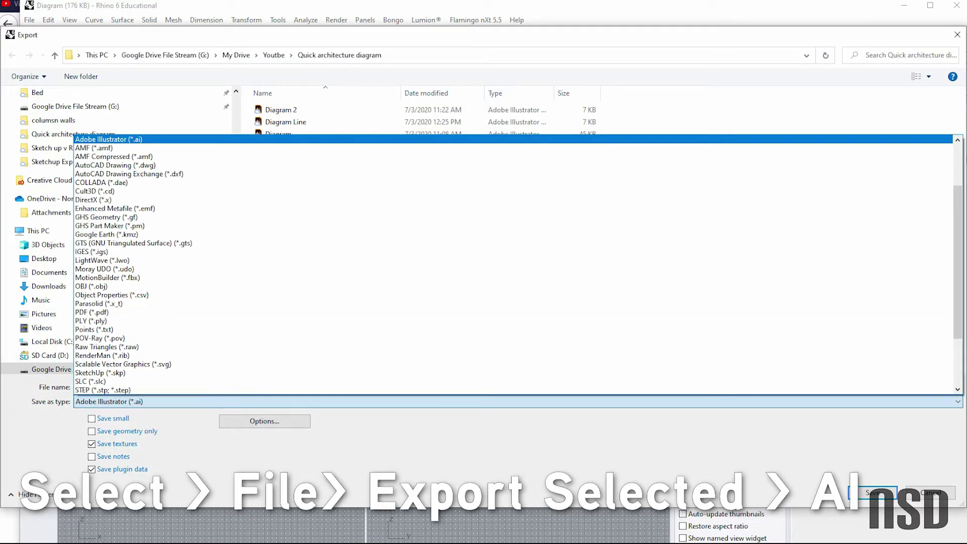
{"action": "key", "text": "Return"}
{"action": "key", "text": "shift+Tab"}
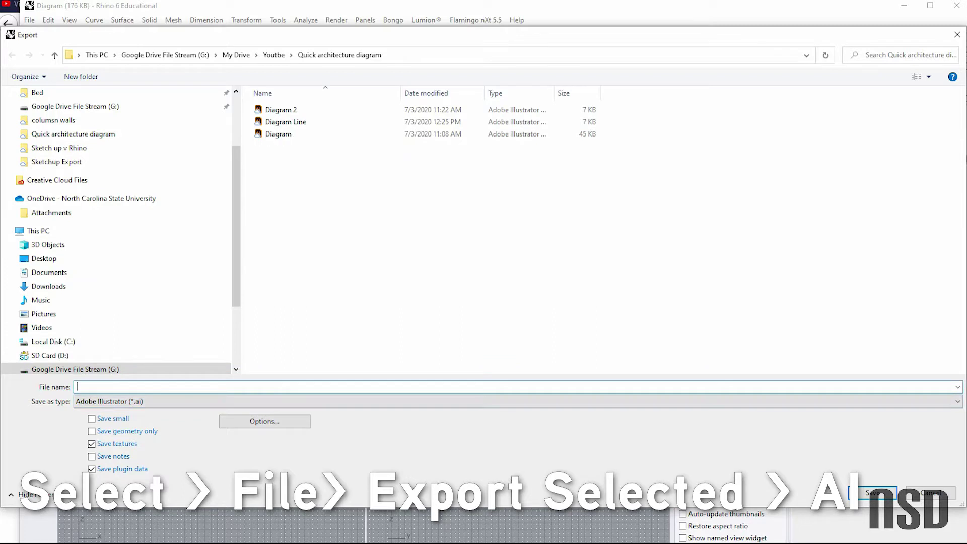
{"action": "type", "text": "Diagram "}
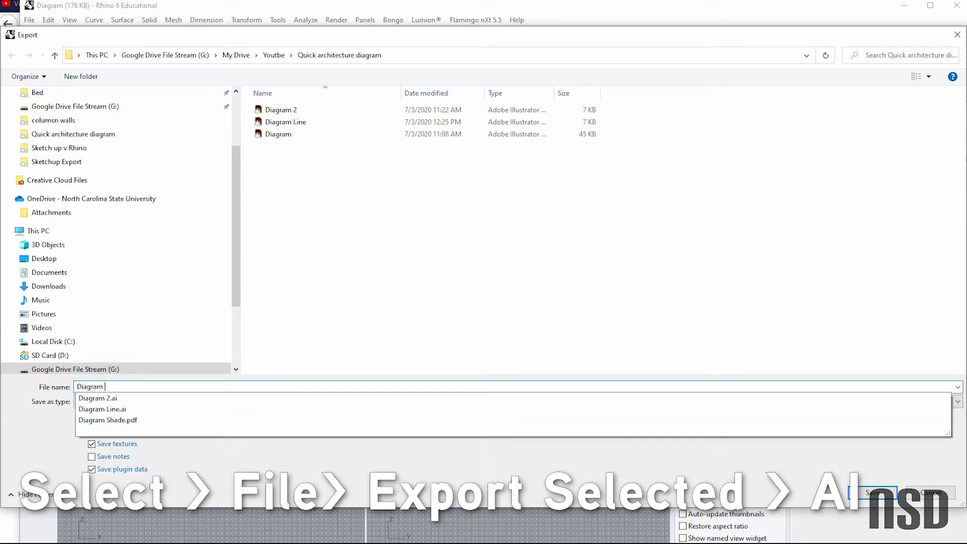
{"action": "type", "text": "3"}
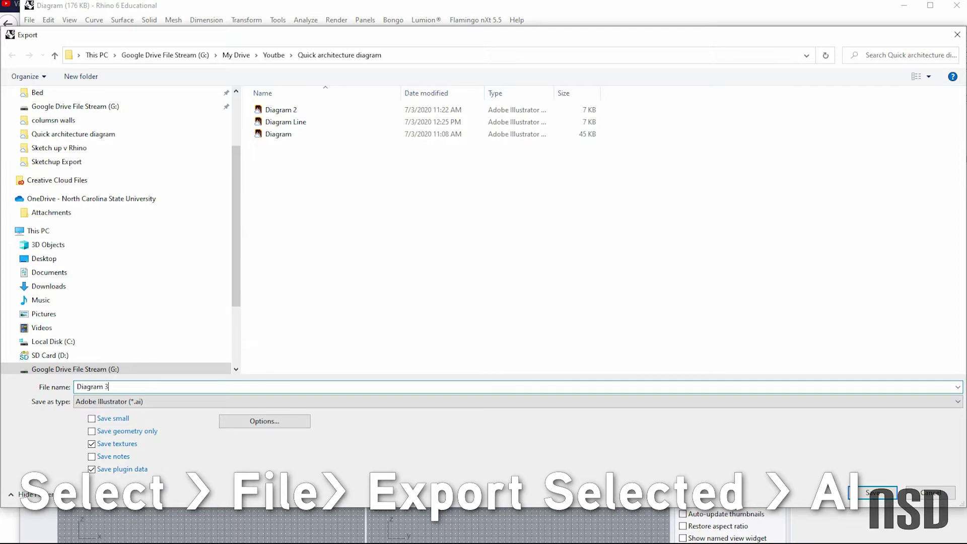
{"action": "key", "text": "BackSpace"}
{"action": "type", "text": "line 2"}
{"action": "key", "text": "Return"}
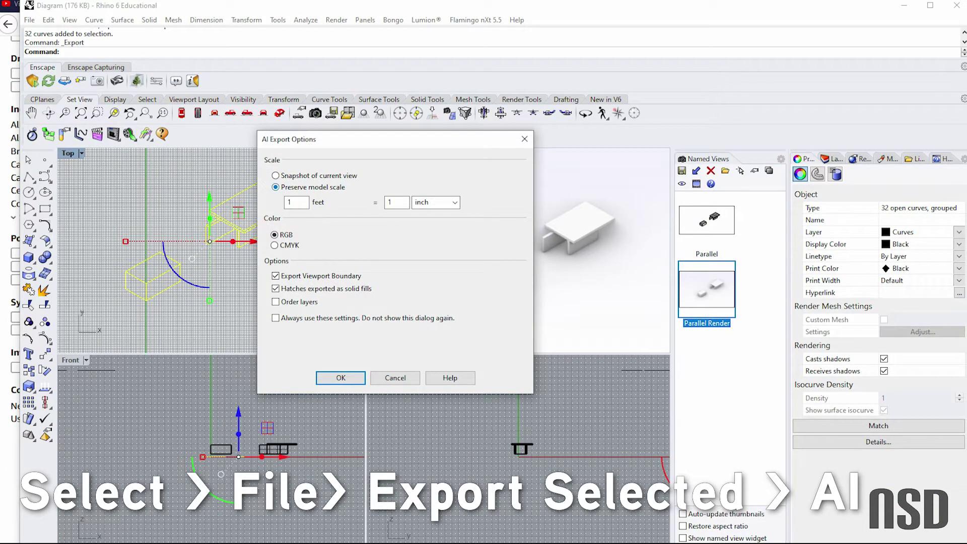
- Try 1/8 and 16 for the Illustrator export scale, set it to 1 foot = 1 inch, and complete the export
{"action": "double_click", "coordinate": [390, 202]}
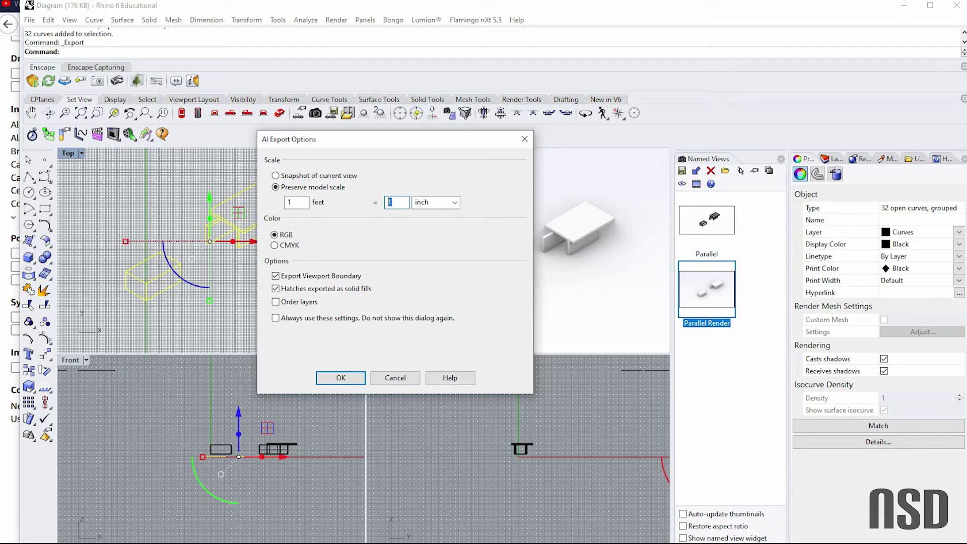
{"action": "type", "text": "1/8"}
{"action": "left_click_drag", "start_coordinate": [398, 201], "coordinate": [395, 202]}
{"action": "type", "text": "16"}
{"action": "double_click", "coordinate": [395, 202]}
{"action": "type", "text": "1"}
{"action": "key", "text": "Return"}
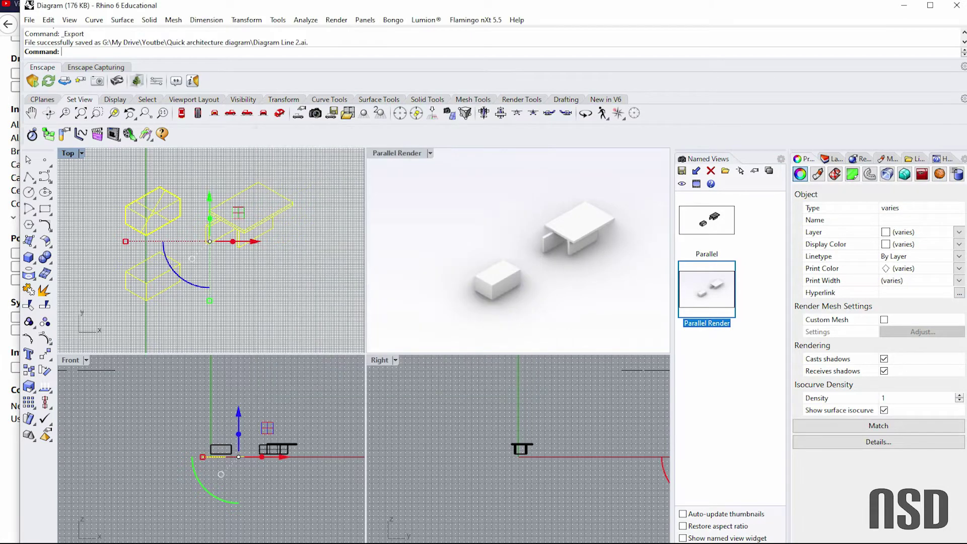
- Clear the selection and maximize the Parallel Render viewport
{"action": "key", "text": "Escape"}
{"action": "double_click", "coordinate": [396, 153]}
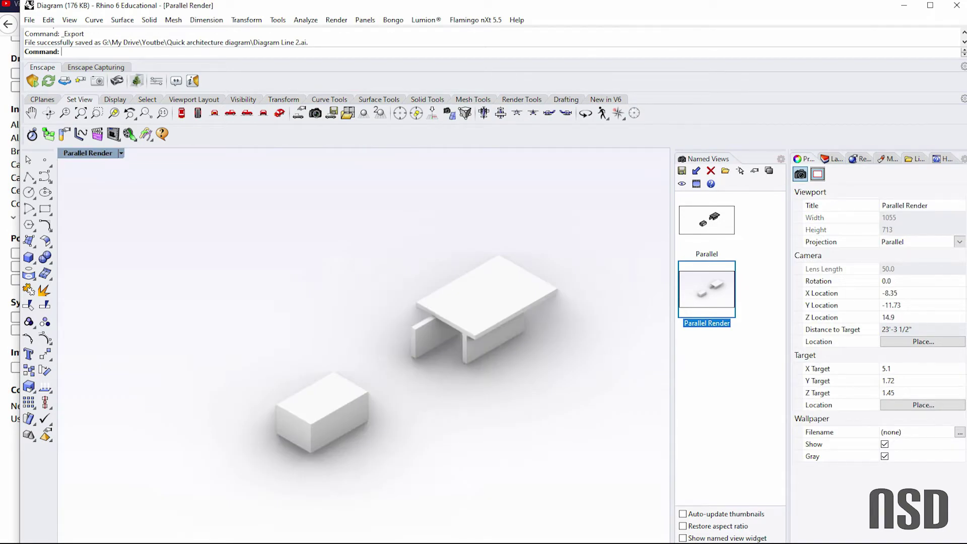
{"action": "key", "text": "Right"}
{"action": "key", "text": "Down"}
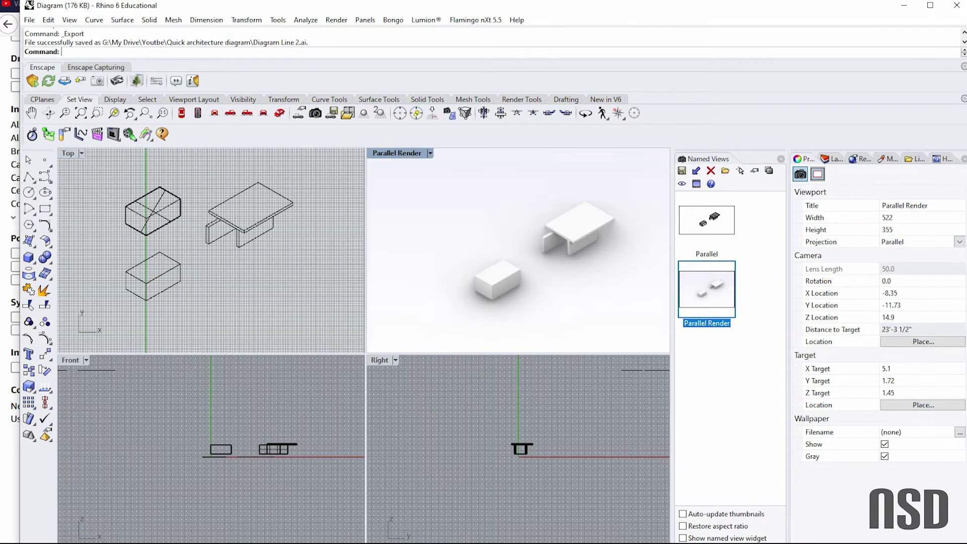
{"action": "double_click", "coordinate": [396, 153]}
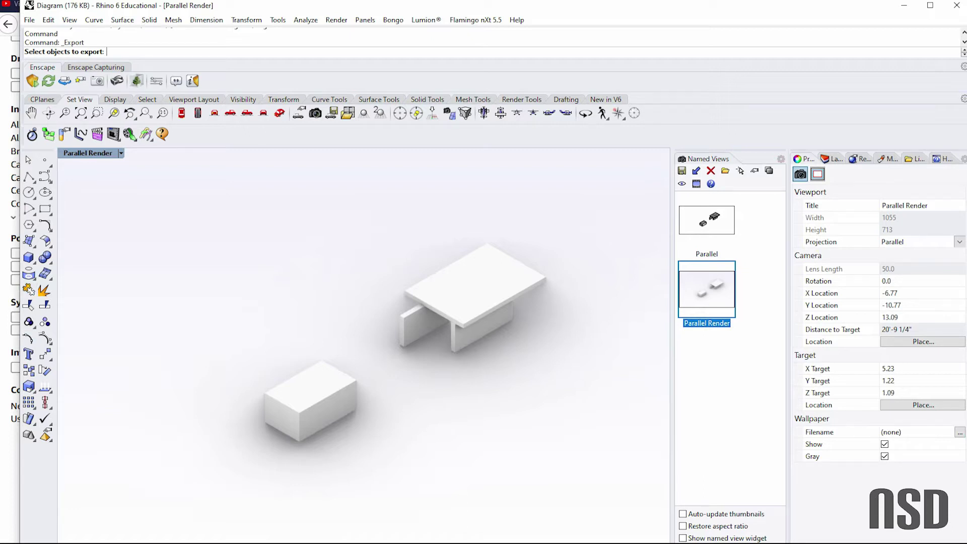
- Draw a large ground rectangle around the box and fill it with a planar surface using PlanarSrf
{"action": "left_click", "coordinate": [45, 208]}
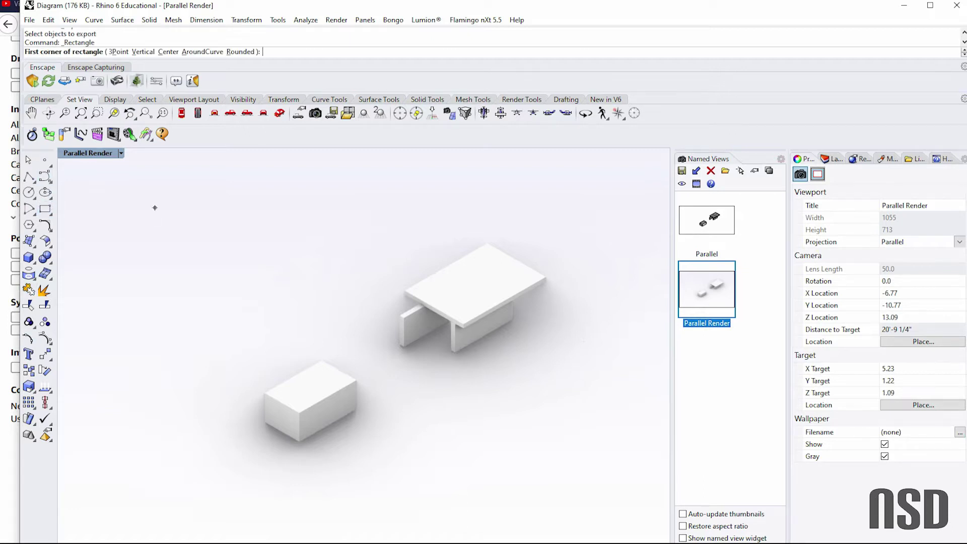
{"action": "left_click", "coordinate": [154, 208]}
{"action": "left_click", "coordinate": [271, 503]}
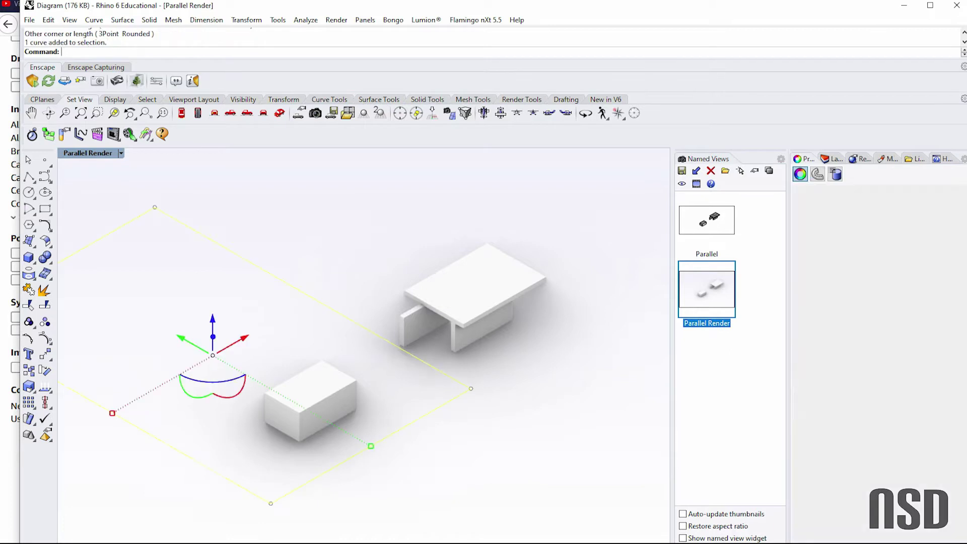
{"action": "type", "text": "PlanarSrf"}
{"action": "key", "text": "Return"}
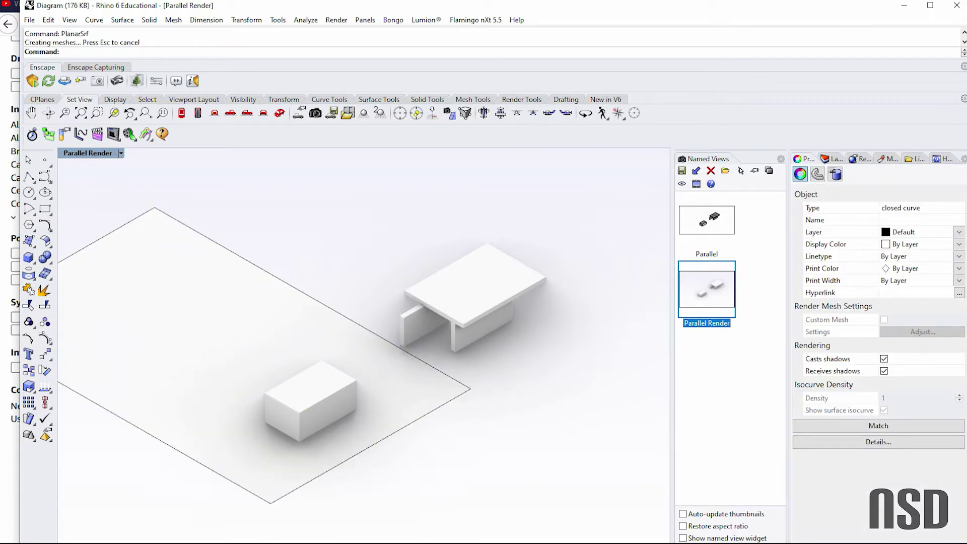
- Move the planar surface off its outline toward the table and delete the rectangle curve
{"action": "left_click_drag", "start_coordinate": [242, 339], "coordinate": [333, 286]}
{"action": "left_click", "coordinate": [315, 478]}
{"action": "key", "text": "Delete"}
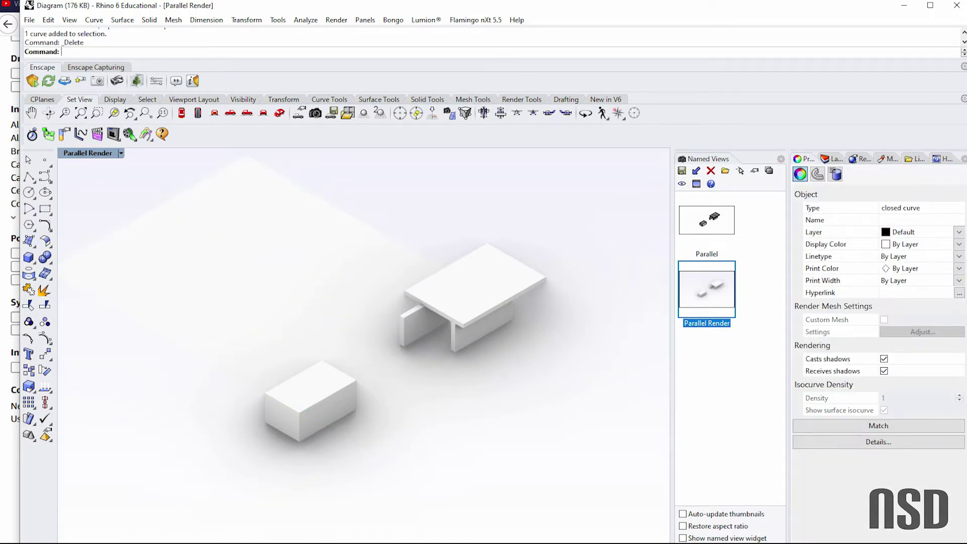
- Reposition the ground surface beneath the box and table and scale it up so it extends well beyond the view
{"action": "left_click_drag", "start_coordinate": [361, 451], "coordinate": [299, 441]}
{"action": "left_click_drag", "start_coordinate": [213, 277], "coordinate": [300, 327]}
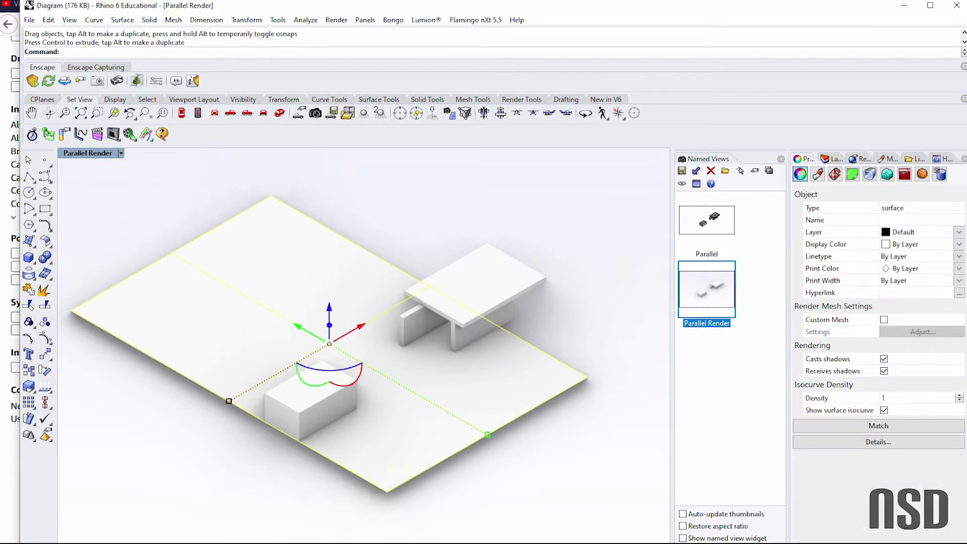
{"action": "left_click_drag", "start_coordinate": [228, 401], "coordinate": [156, 456]}
{"action": "scroll", "coordinate": [356, 329], "scroll_direction": "down", "scroll_amount": 5}
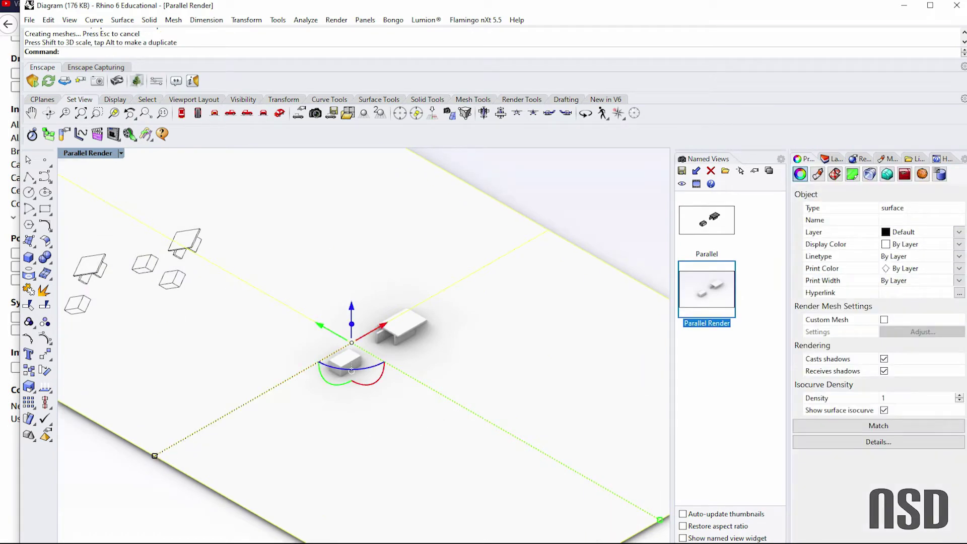
{"action": "scroll", "coordinate": [155, 455], "scroll_direction": "up", "scroll_amount": 4}
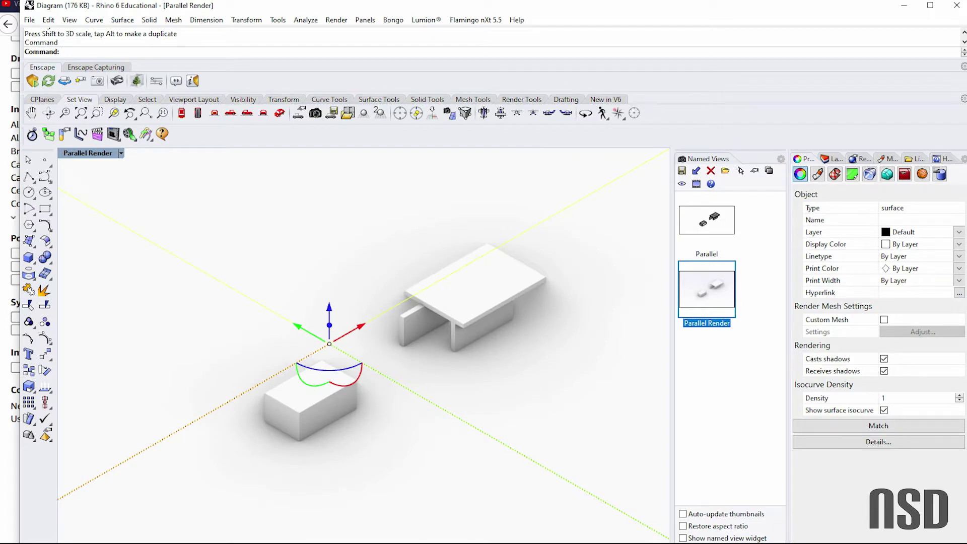
- Open the print setup for the Parallel Render view and check the scale choices, keeping 1" = 1'-0"
{"action": "left_click", "coordinate": [474, 287]}
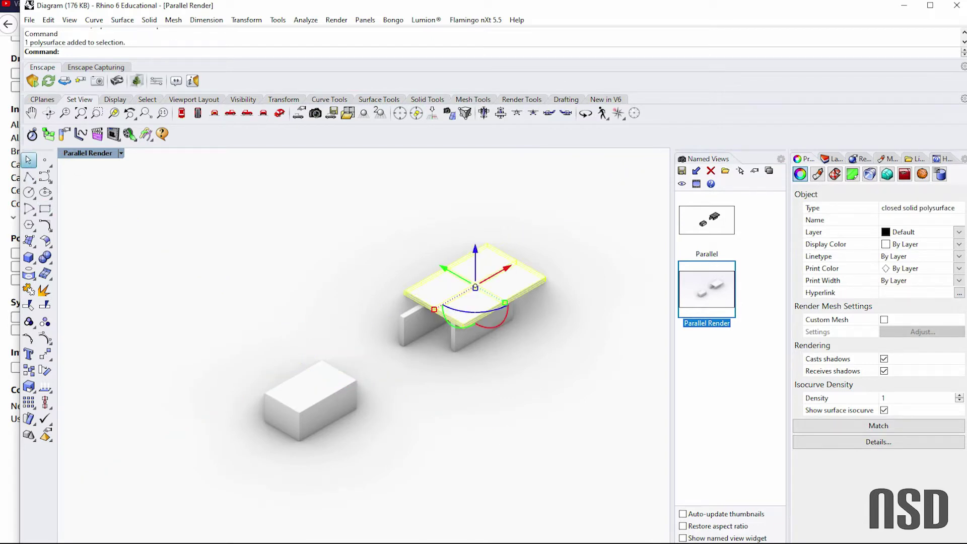
{"action": "key", "text": "Escape"}
{"action": "left_click", "coordinate": [29, 19]}
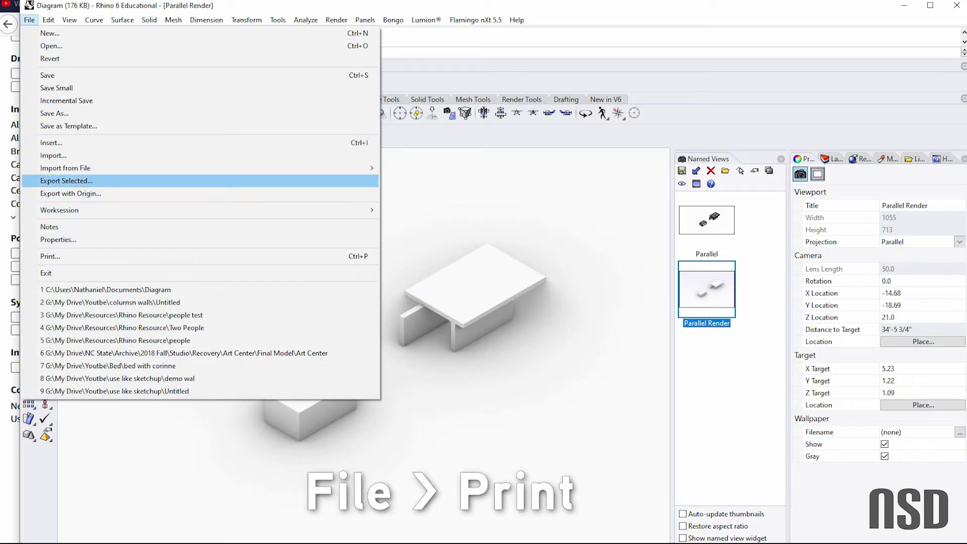
{"action": "key", "text": "Return"}
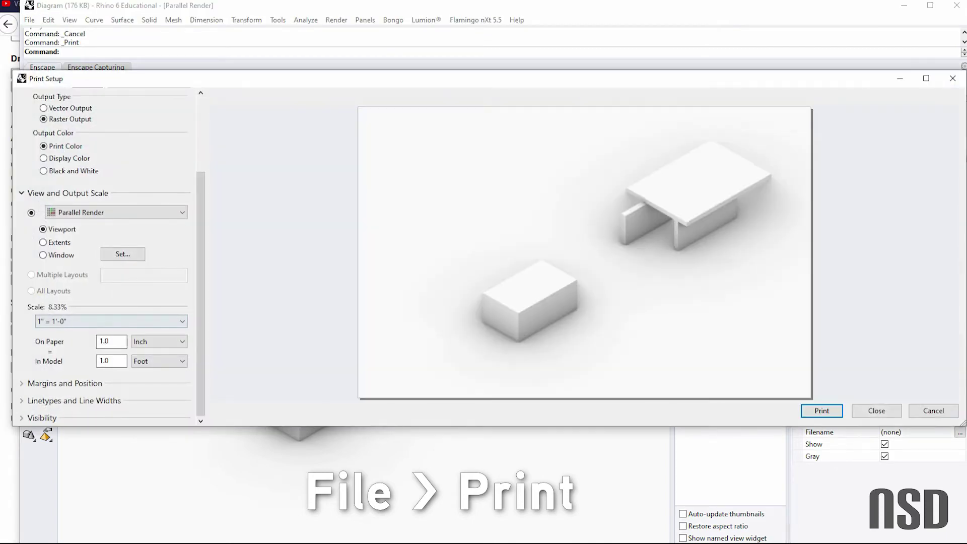
{"action": "left_click", "coordinate": [151, 320]}
{"action": "left_click", "coordinate": [151, 321]}
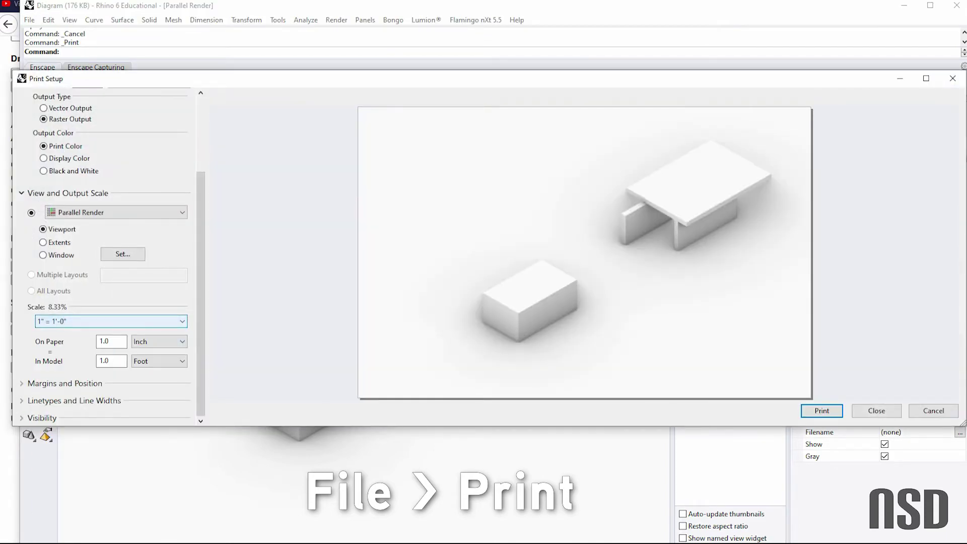
{"action": "left_click", "coordinate": [110, 321]}
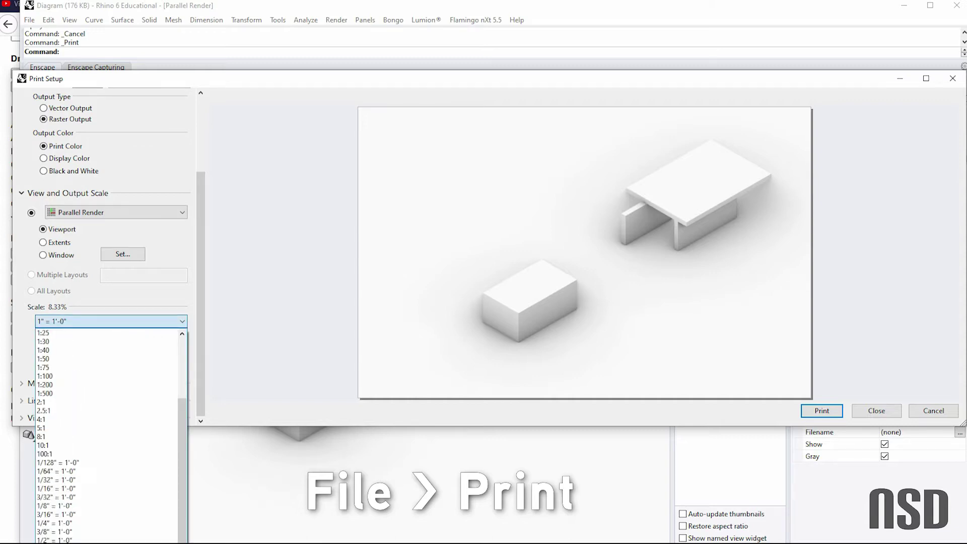
{"action": "left_click", "coordinate": [111, 321]}
{"action": "left_click_drag", "start_coordinate": [200, 294], "coordinate": [200, 282]}
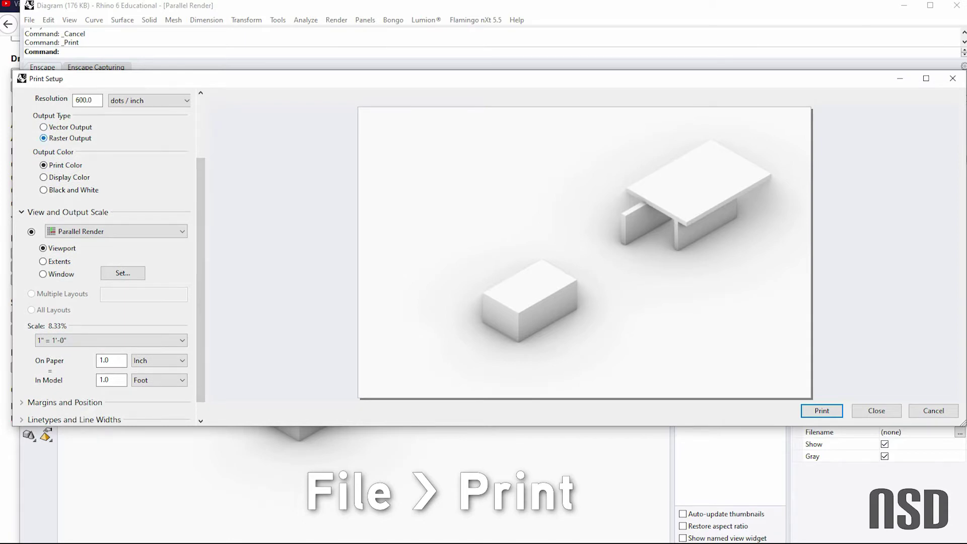
- Preview vector output, return to raster output, and print the Parallel Render view with Rhino PDF on landscape Tabloid at 600 dots/inch
{"action": "left_click", "coordinate": [44, 127]}
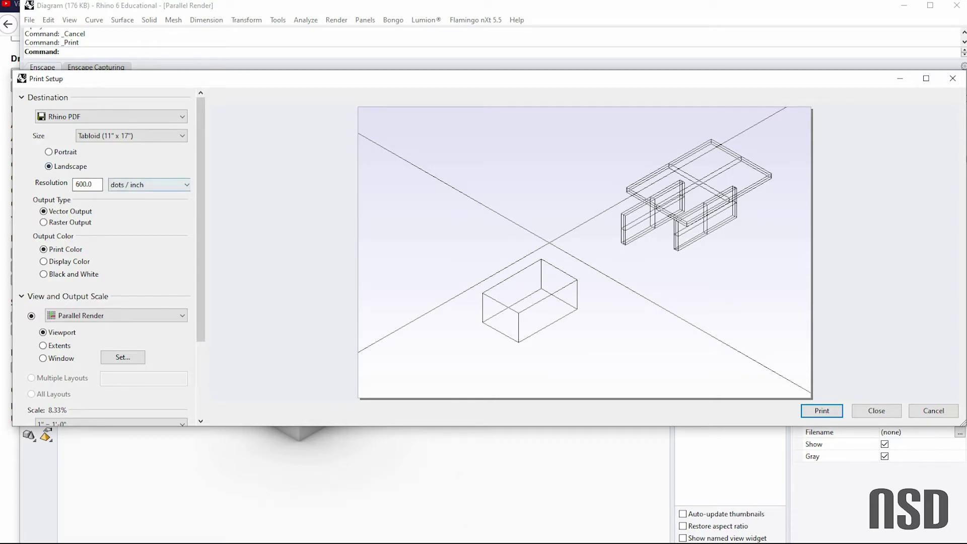
{"action": "left_click", "coordinate": [43, 222]}
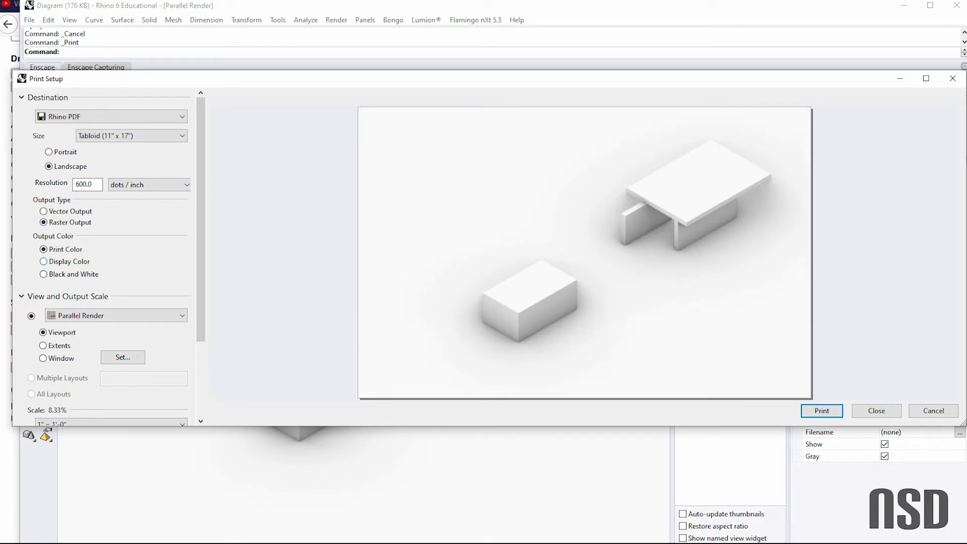
{"action": "scroll", "coordinate": [108, 252], "scroll_direction": "down", "scroll_amount": 3}
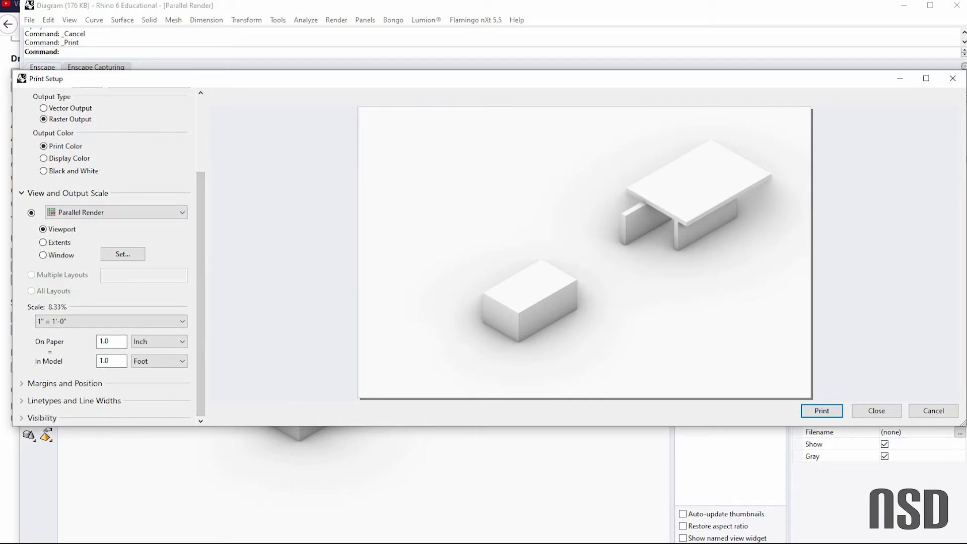
{"action": "left_click", "coordinate": [821, 410]}
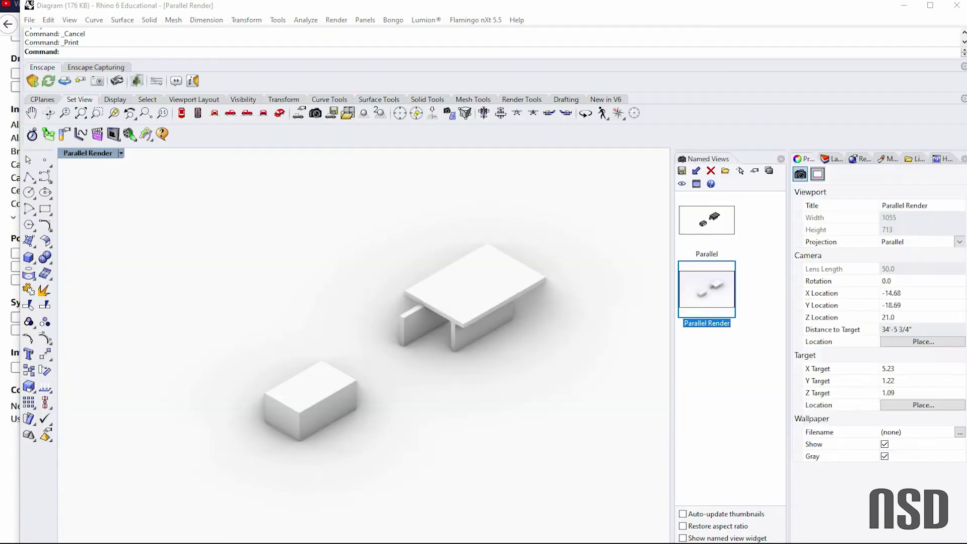
- Preview the Parallel Render viewport in the Technical and Pen display modes
{"action": "left_click", "coordinate": [121, 153]}
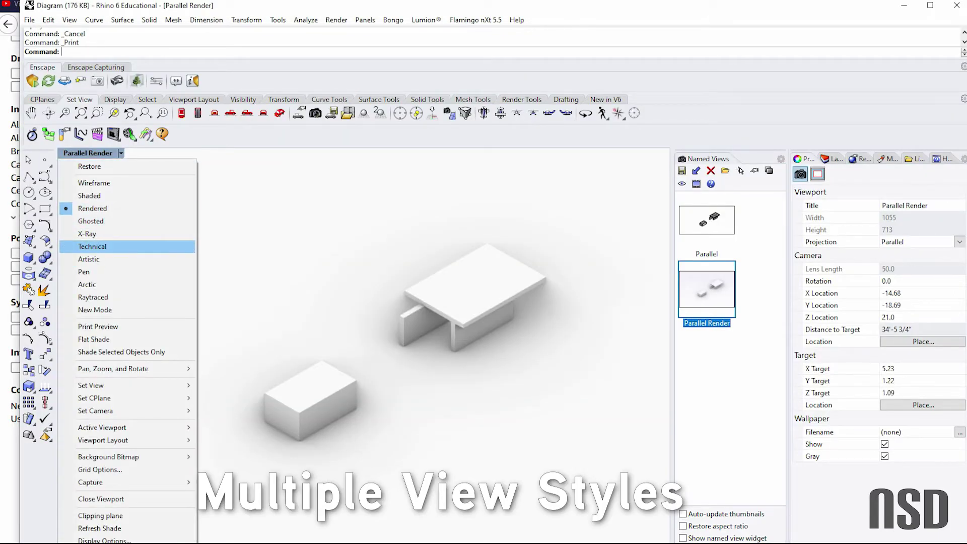
{"action": "left_click", "coordinate": [92, 246]}
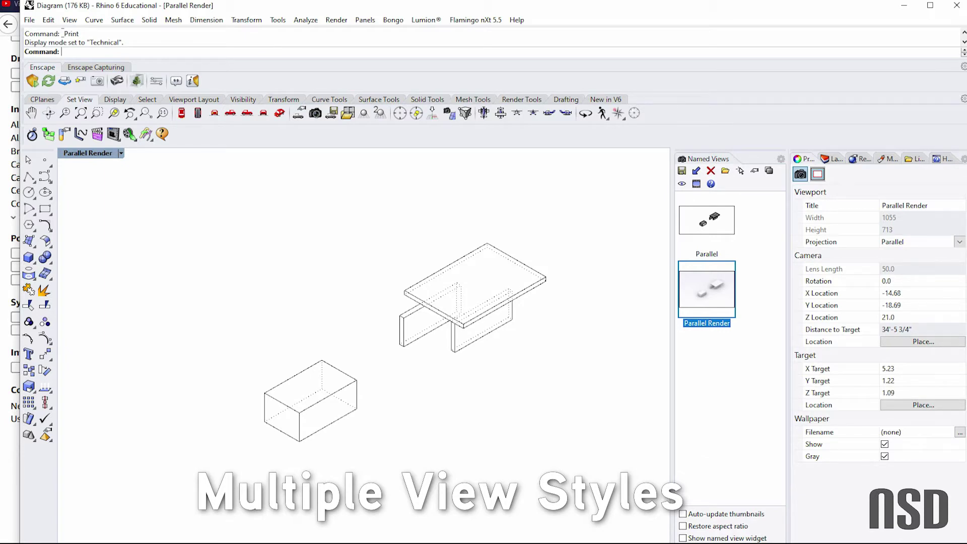
{"action": "left_click", "coordinate": [121, 153]}
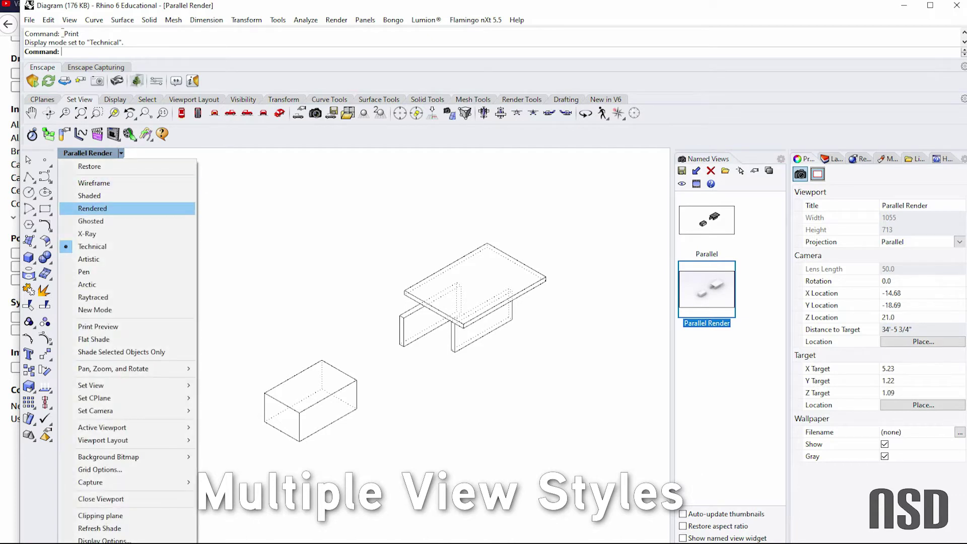
{"action": "left_click", "coordinate": [92, 272]}
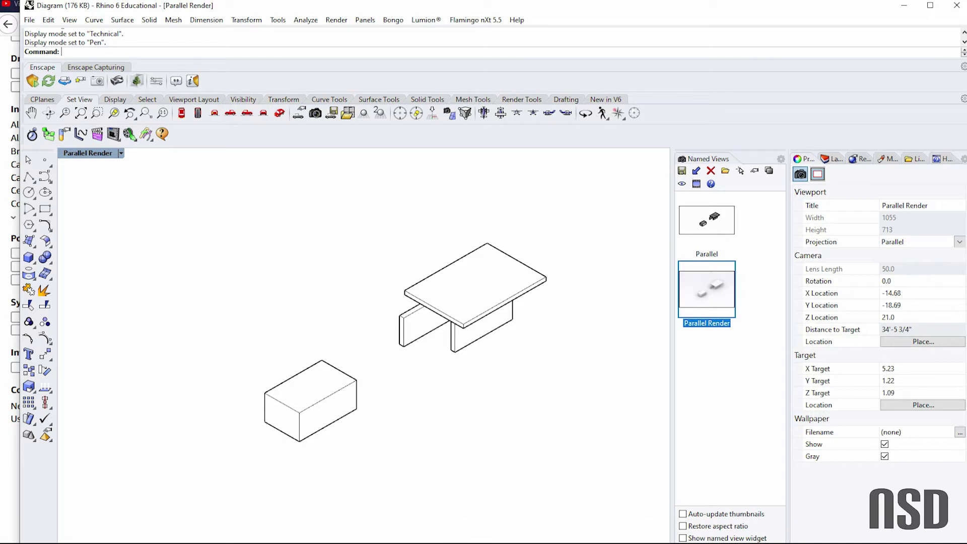
{"action": "left_click", "coordinate": [121, 153]}
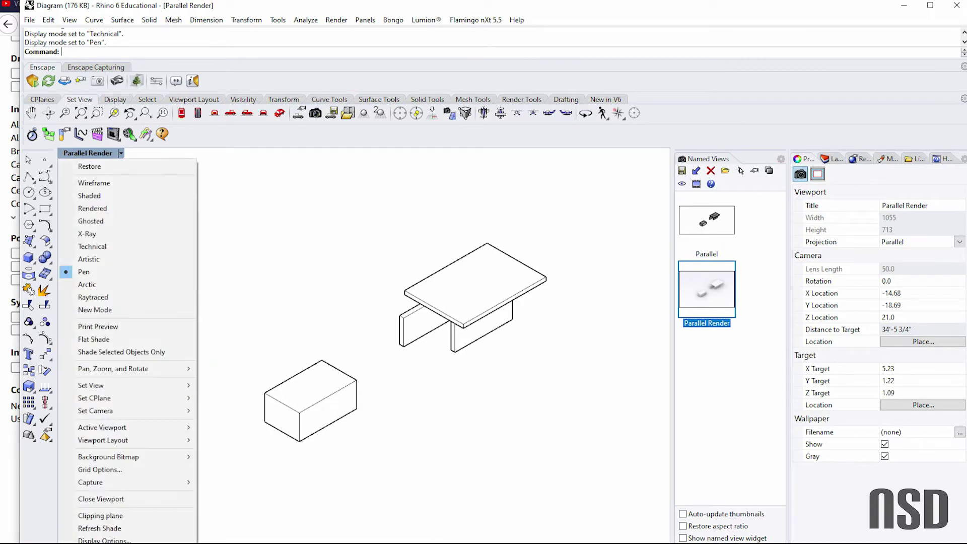
{"action": "left_click", "coordinate": [214, 362]}
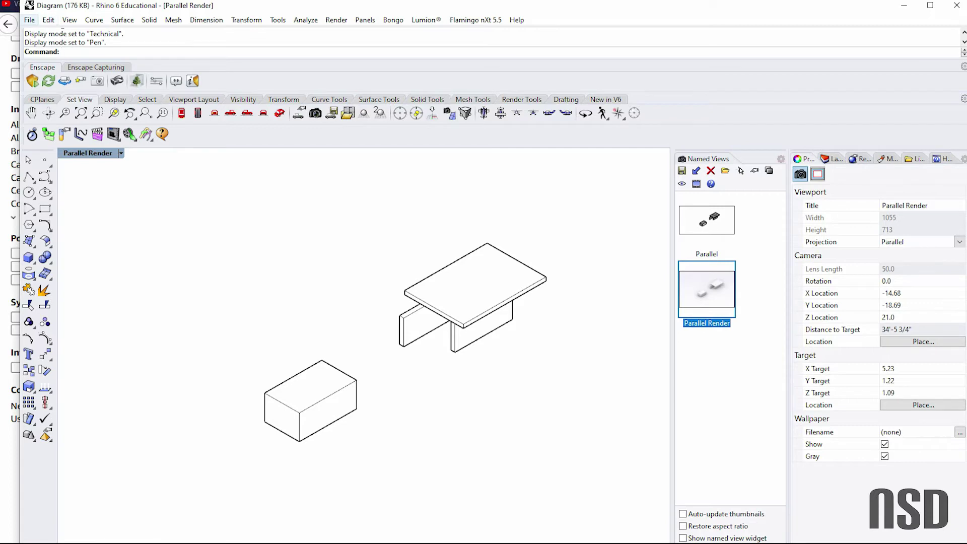
{"action": "left_click", "coordinate": [29, 20]}
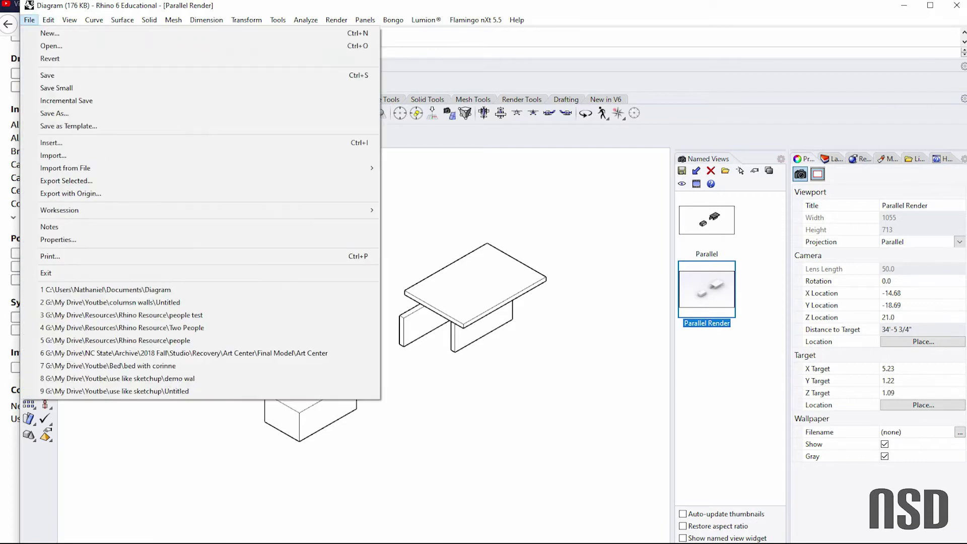
{"action": "left_click", "coordinate": [50, 226]}
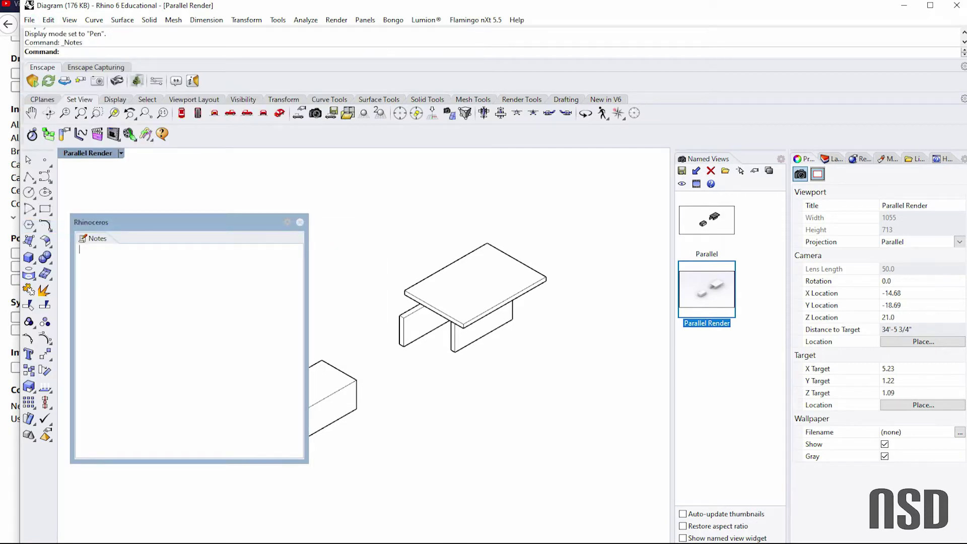
{"action": "left_click", "coordinate": [299, 222]}
- Examine the Pen display mode's object settings in the document properties, leaving control polygon usage at dotted lines
{"action": "left_click", "coordinate": [29, 20]}
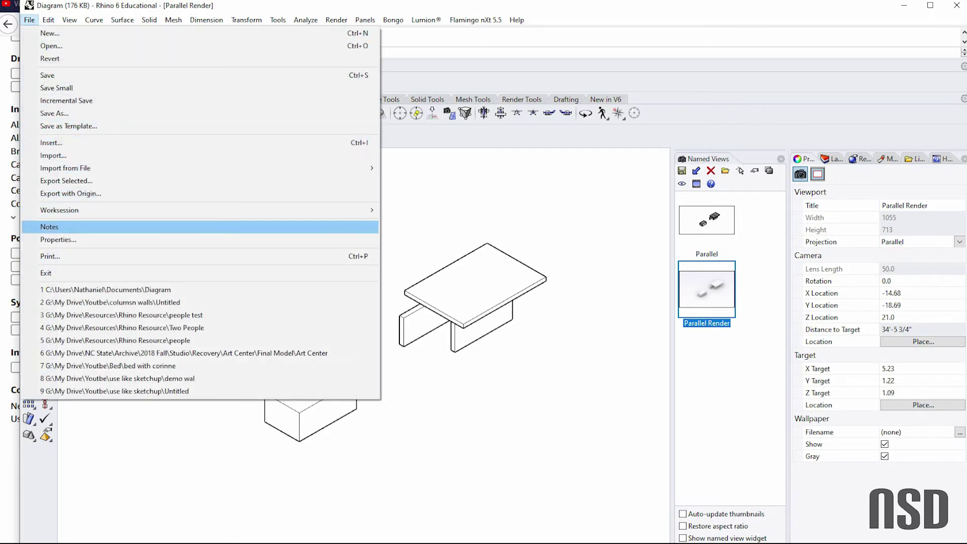
{"action": "left_click", "coordinate": [58, 239]}
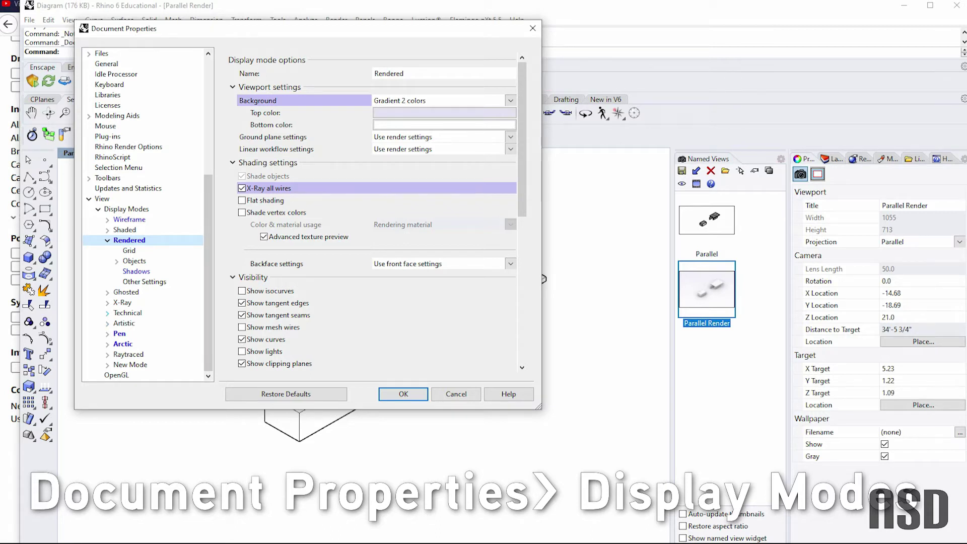
{"action": "left_click", "coordinate": [107, 334]}
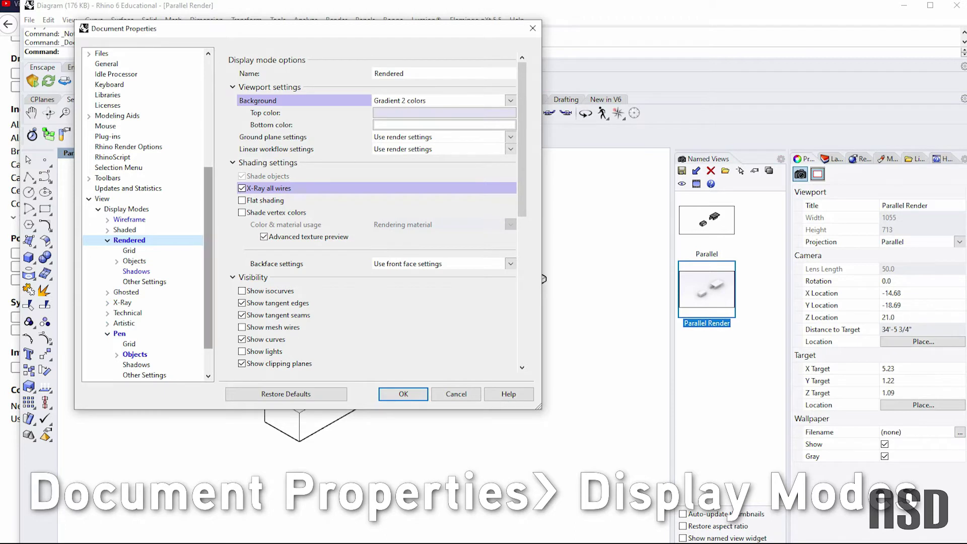
{"action": "left_click_drag", "start_coordinate": [208, 323], "coordinate": [208, 338]}
{"action": "left_click", "coordinate": [135, 323]}
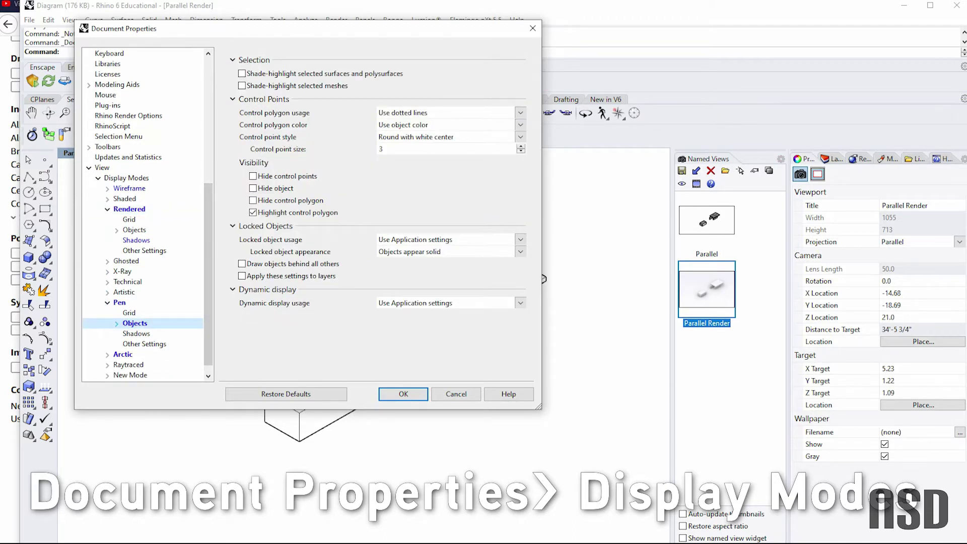
{"action": "left_click", "coordinate": [116, 323]}
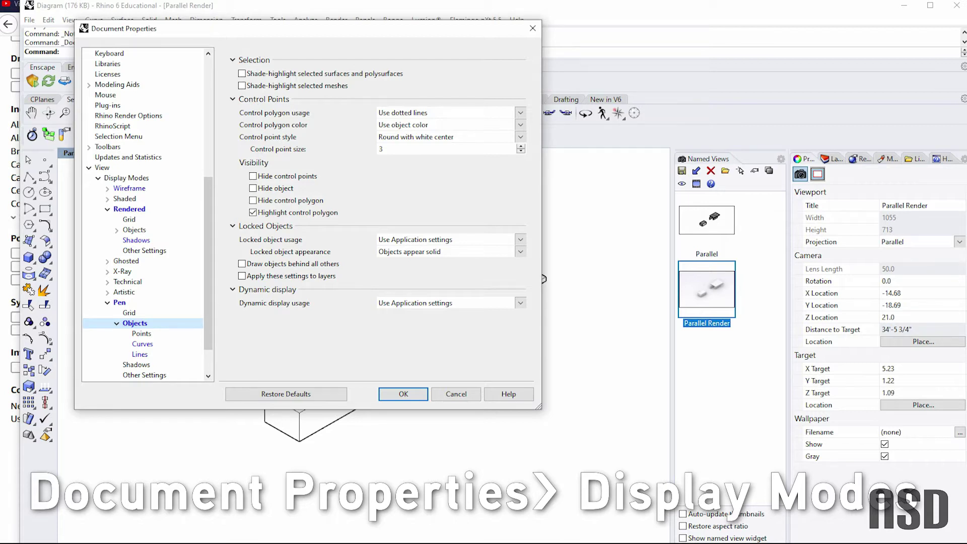
{"action": "left_click", "coordinate": [451, 112]}
{"action": "left_click", "coordinate": [450, 112]}
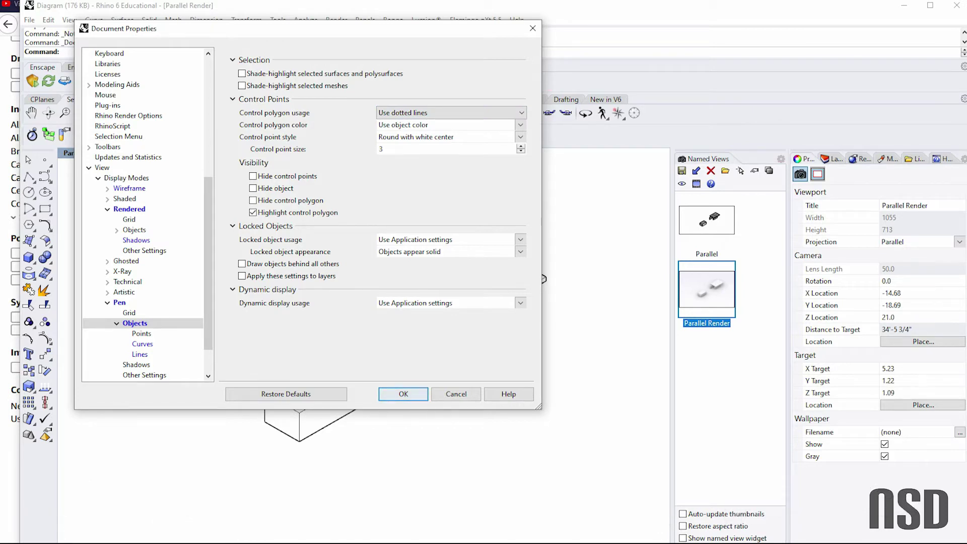
{"action": "key", "text": "Return"}
- Preview the Parallel Render viewport in the Raytraced and Artistic display modes
{"action": "left_click", "coordinate": [121, 153]}
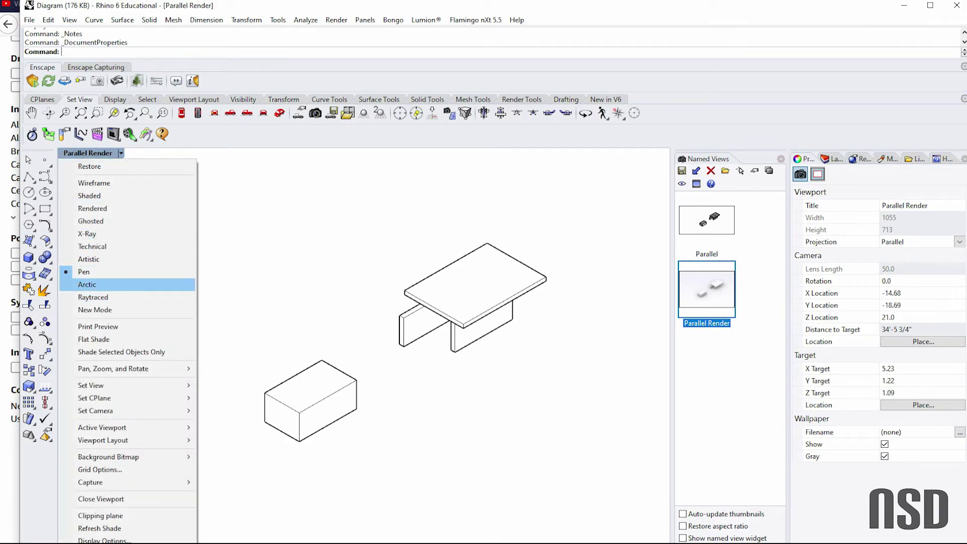
{"action": "left_click", "coordinate": [92, 297]}
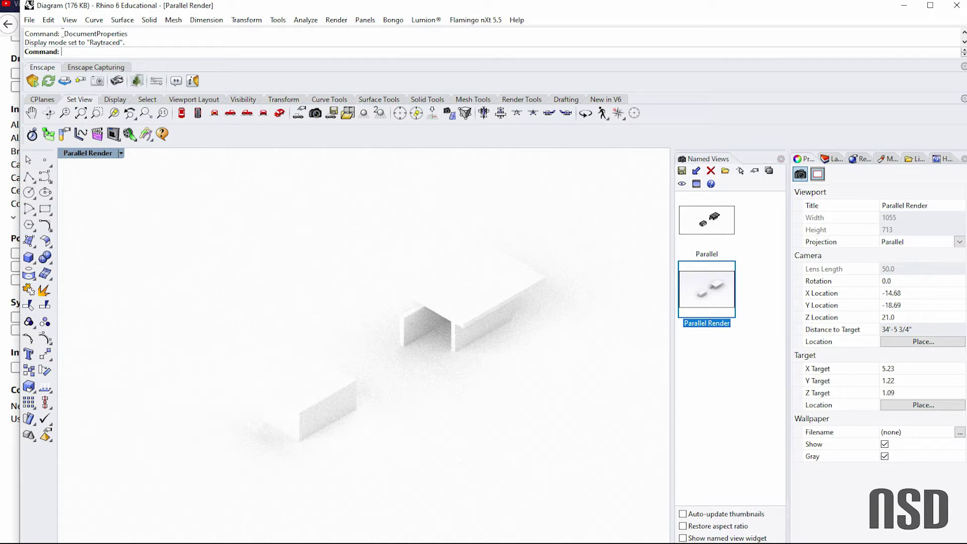
{"action": "left_click", "coordinate": [88, 152]}
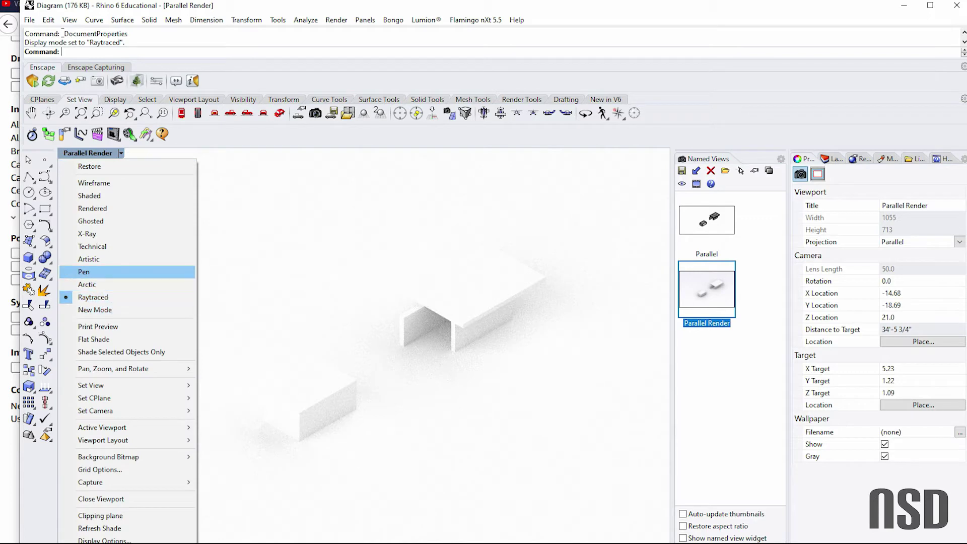
{"action": "left_click", "coordinate": [89, 259]}
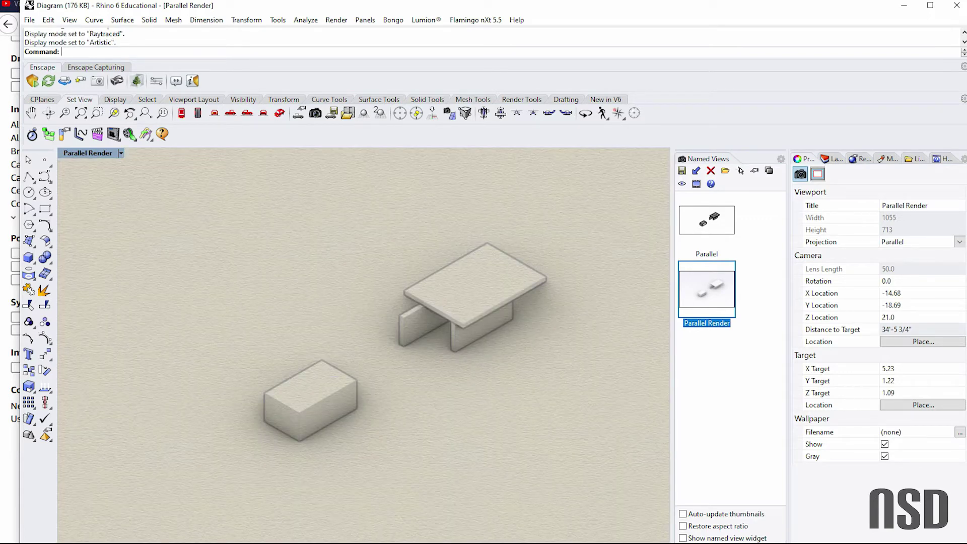
- Open the Sun settings, set the Parallel Render viewport to Rendered display mode, and turn the sun on
{"action": "type", "text": "Sun"}
{"action": "key", "text": "Return"}
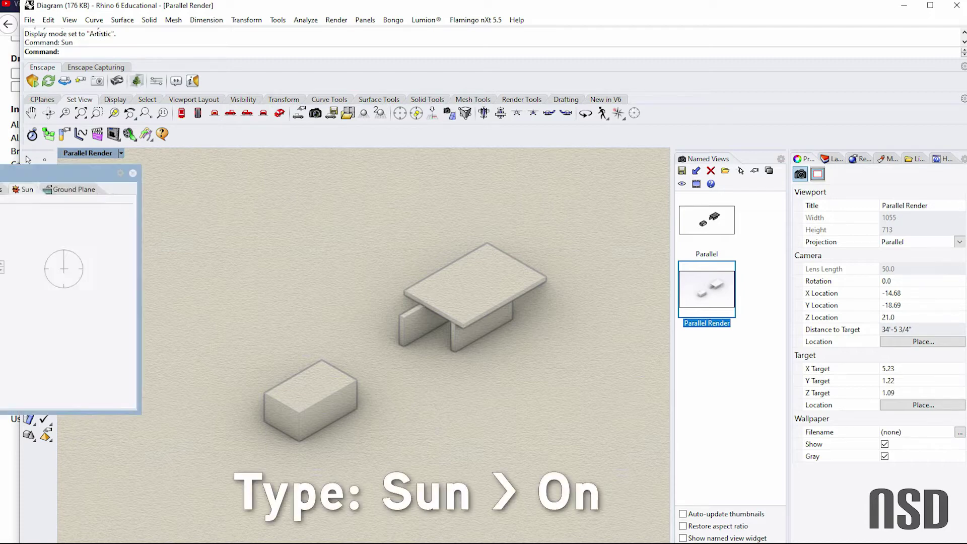
{"action": "left_click", "coordinate": [120, 153]}
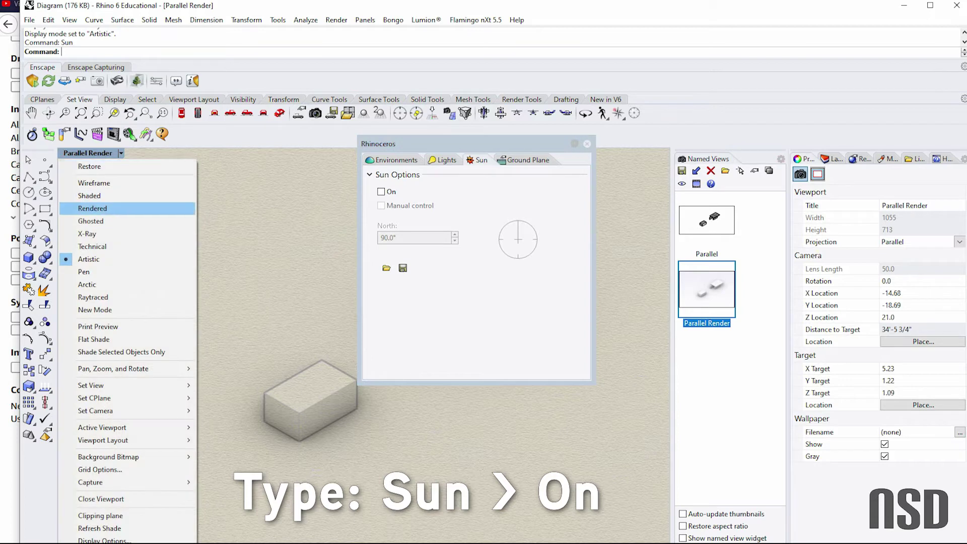
{"action": "left_click", "coordinate": [89, 207]}
{"action": "left_click_drag", "start_coordinate": [475, 144], "coordinate": [166, 103]}
{"action": "left_click", "coordinate": [71, 150]}
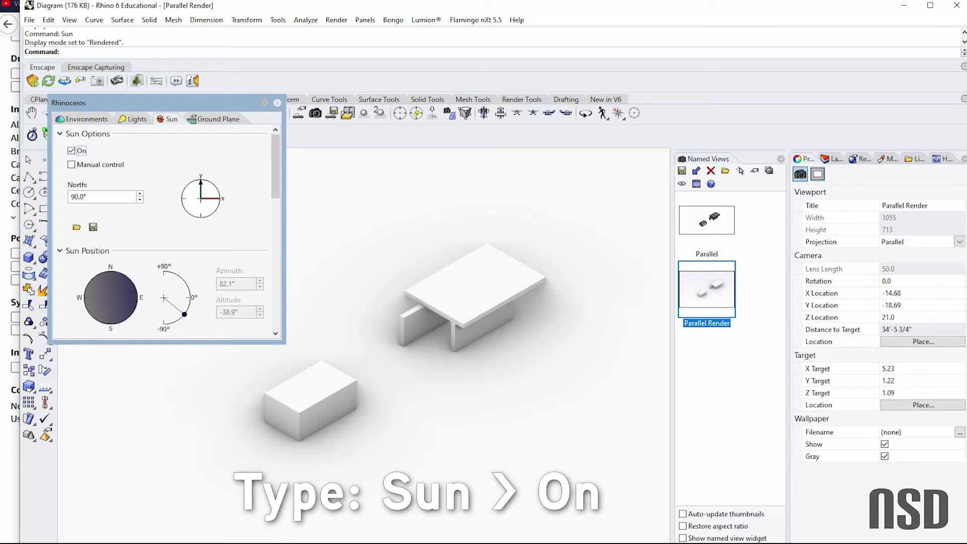
- Set the sun to the current date and time, and adjust it to 6/9/2020 at about 4:22 PM
{"action": "scroll", "coordinate": [166, 232], "scroll_direction": "down", "scroll_amount": 3}
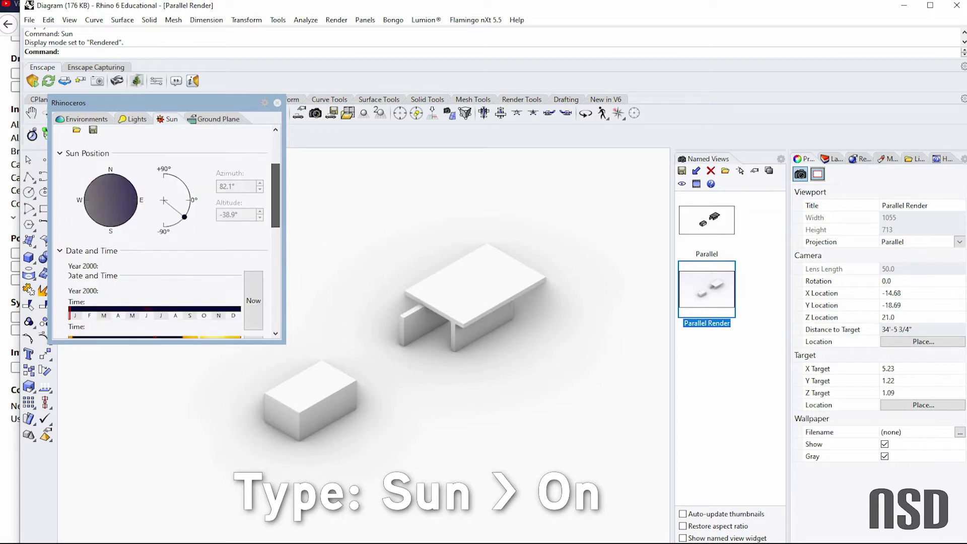
{"action": "scroll", "coordinate": [166, 232], "scroll_direction": "up", "scroll_amount": 2}
{"action": "scroll", "coordinate": [167, 232], "scroll_direction": "down", "scroll_amount": 4}
{"action": "left_click", "coordinate": [253, 239]}
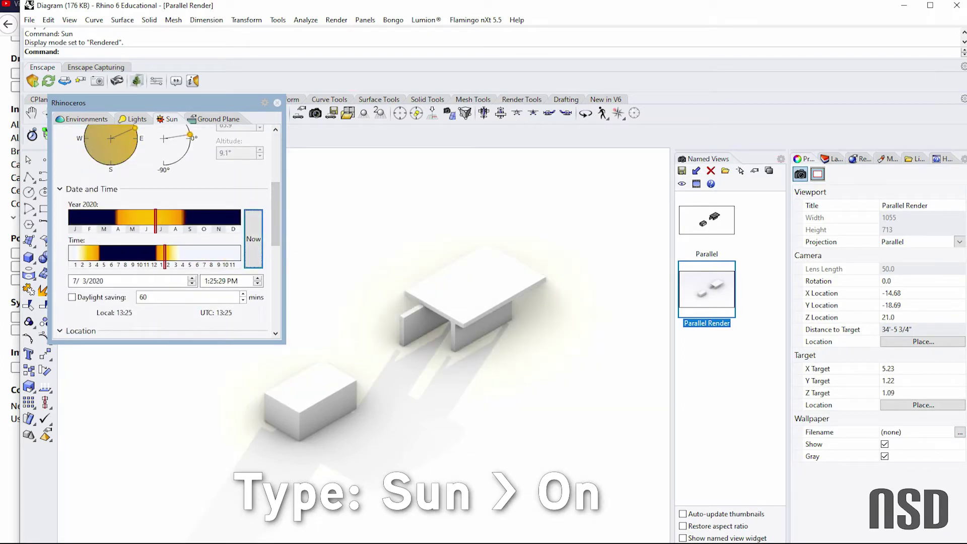
{"action": "left_click_drag", "start_coordinate": [156, 219], "coordinate": [144, 219]}
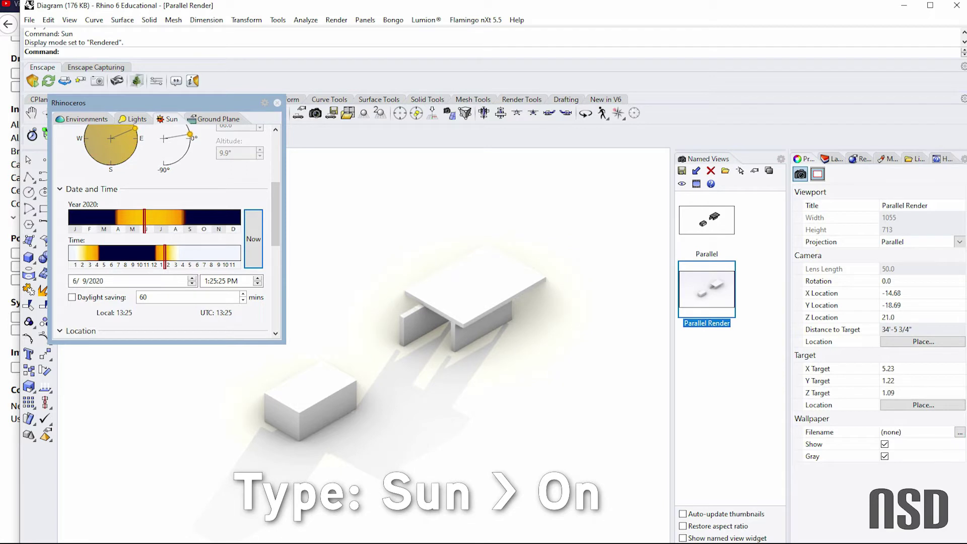
{"action": "left_click_drag", "start_coordinate": [165, 254], "coordinate": [185, 254]}
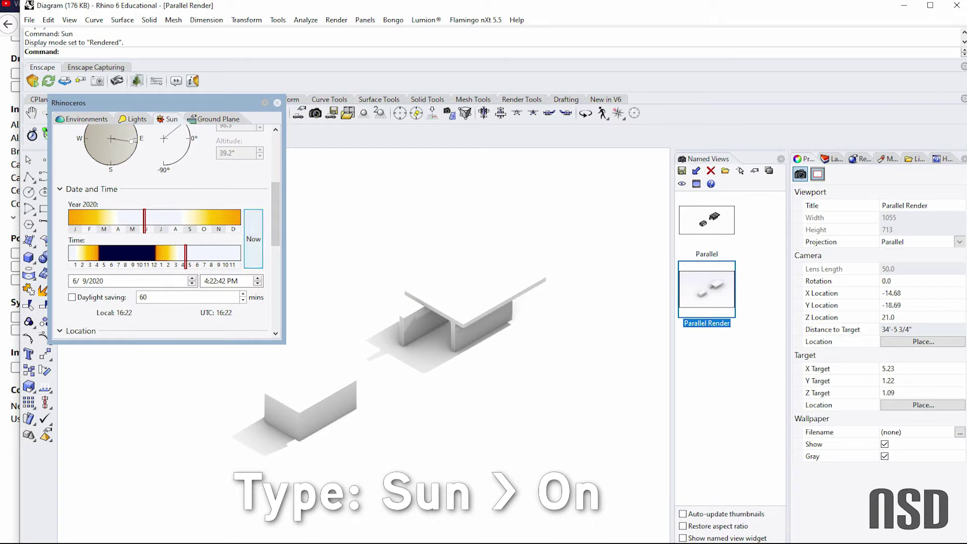
- Examine the sun's date, time and location settings and the scene's light list, and return to the sun options
{"action": "mouse_move", "coordinate": [276, 214]}
{"action": "left_mouse_down"}
{"action": "mouse_move", "coordinate": [275, 166]}
{"action": "mouse_move", "coordinate": [275, 210]}
{"action": "left_mouse_up"}
{"action": "scroll", "coordinate": [166, 226], "scroll_direction": "down", "scroll_amount": 5}
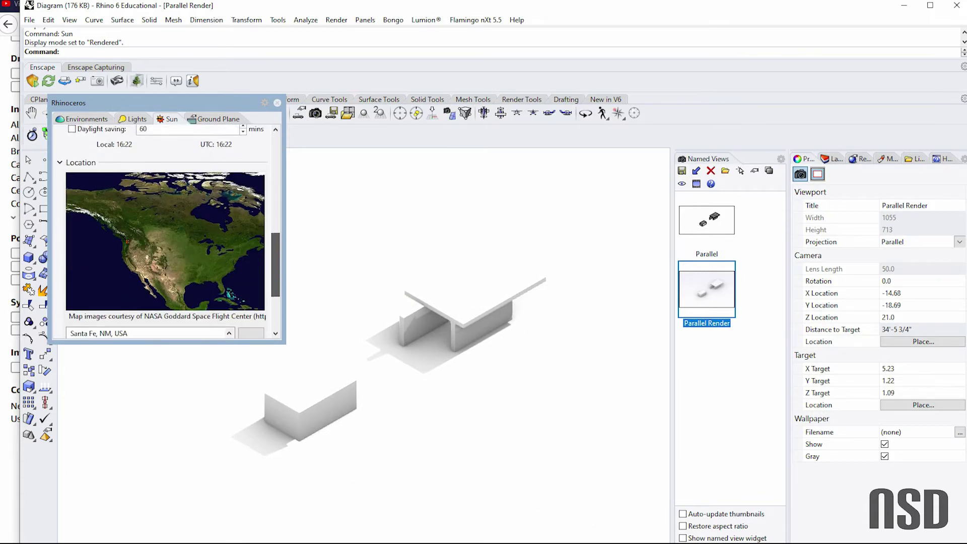
{"action": "scroll", "coordinate": [166, 227], "scroll_direction": "up", "scroll_amount": 10}
{"action": "scroll", "coordinate": [166, 226], "scroll_direction": "up", "scroll_amount": 1}
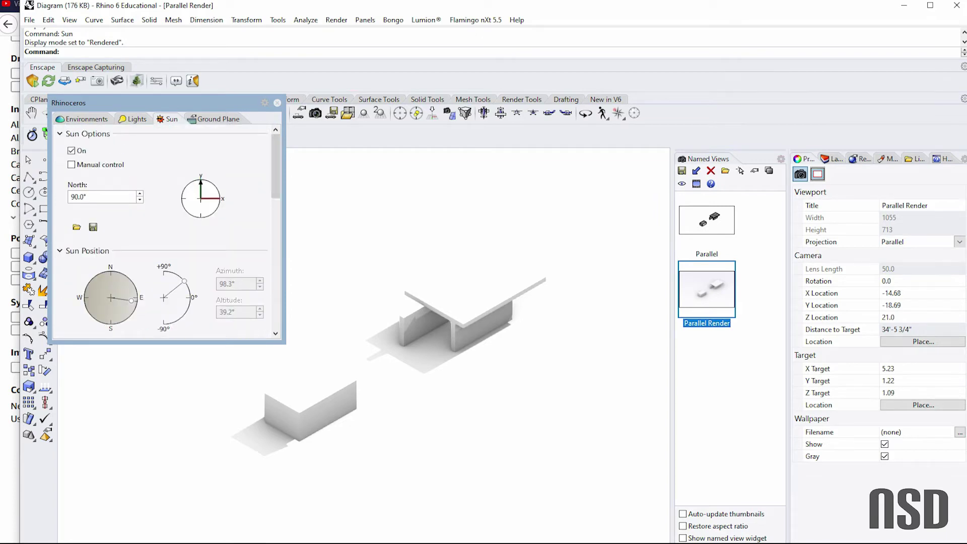
{"action": "left_click", "coordinate": [133, 119]}
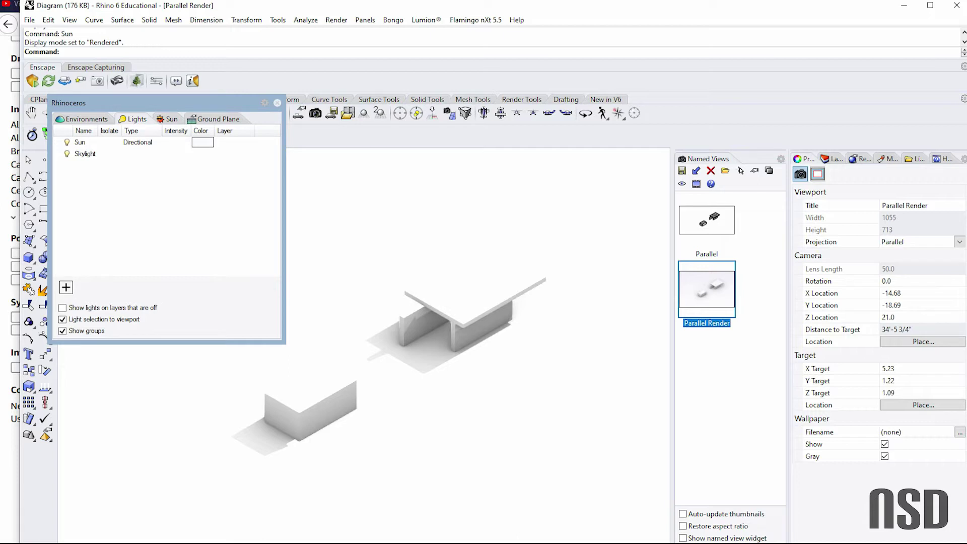
{"action": "left_click", "coordinate": [166, 119]}
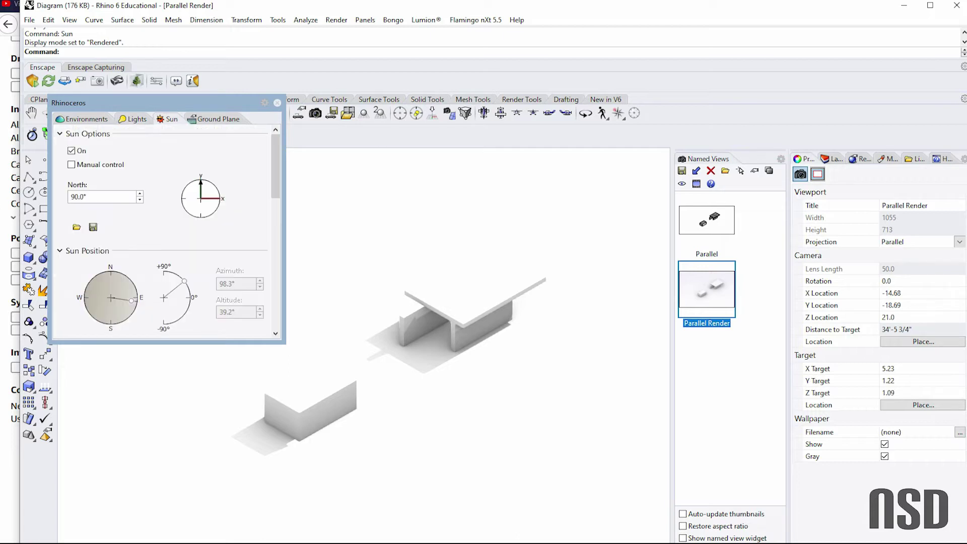
- Try manual sun control with the sun's altitude set to 60.9°
{"action": "left_click", "coordinate": [71, 164]}
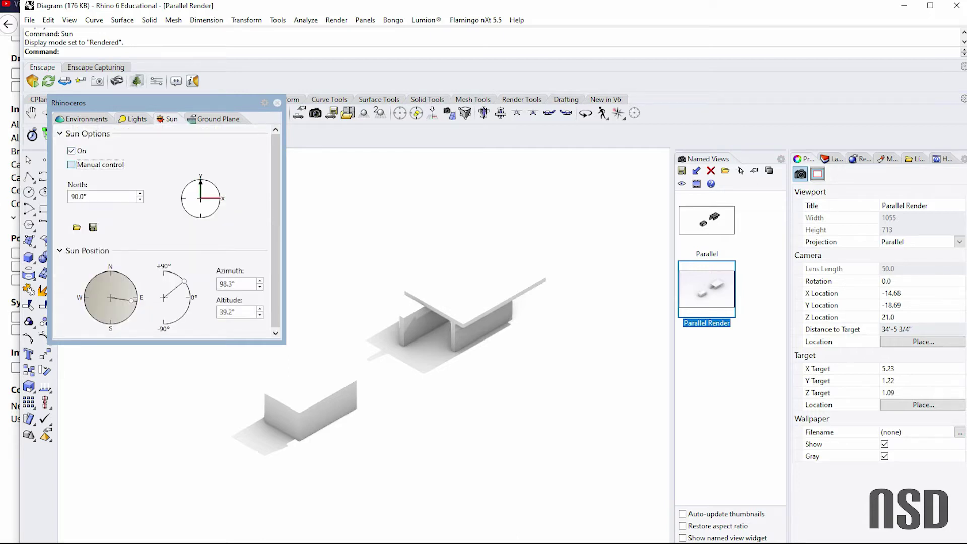
{"action": "left_click_drag", "start_coordinate": [276, 231], "coordinate": [275, 232]}
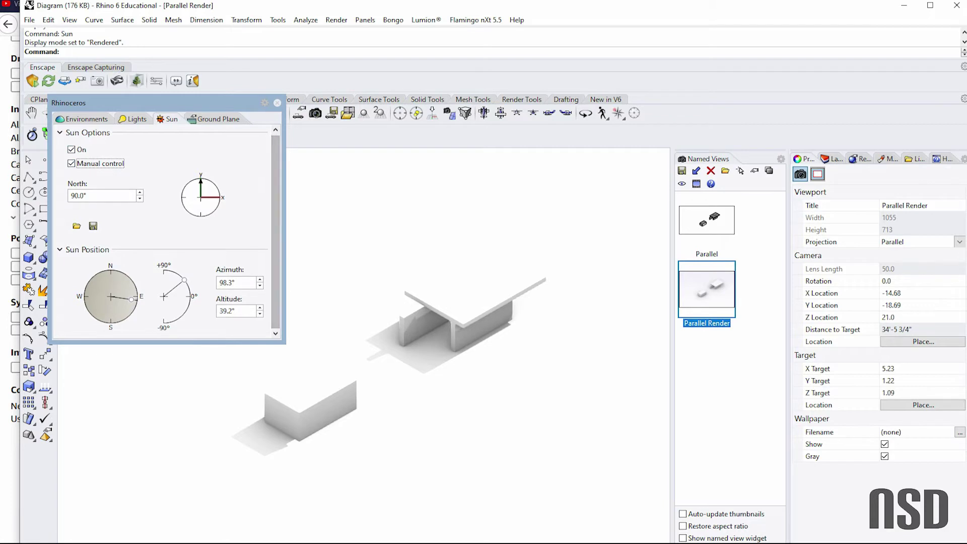
{"action": "mouse_move", "coordinate": [184, 280]}
{"action": "left_mouse_down"}
{"action": "mouse_move", "coordinate": [188, 309]}
{"action": "mouse_move", "coordinate": [176, 274]}
{"action": "left_mouse_up"}
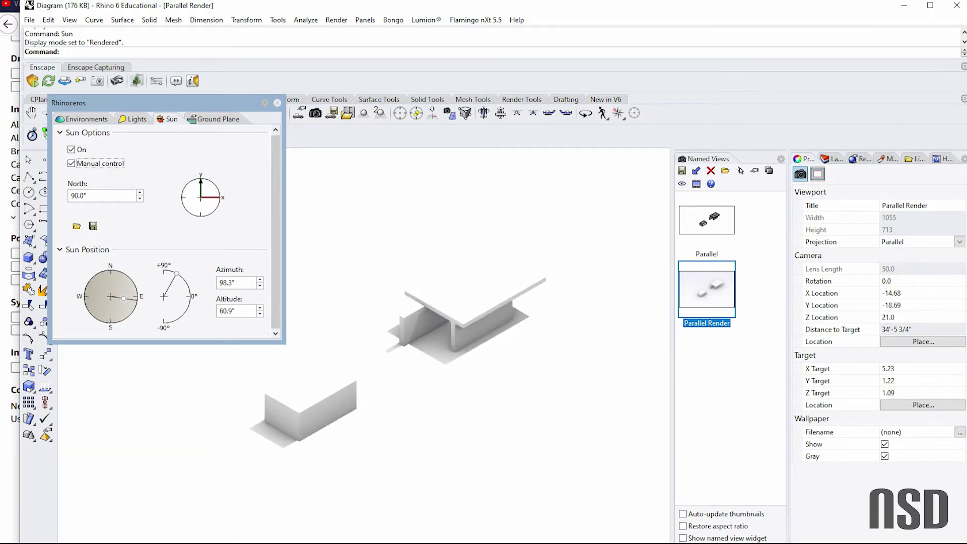
- Disable manual sun control, switch the sun off, and close the sun settings
{"action": "left_click", "coordinate": [71, 163]}
{"action": "left_click", "coordinate": [71, 149]}
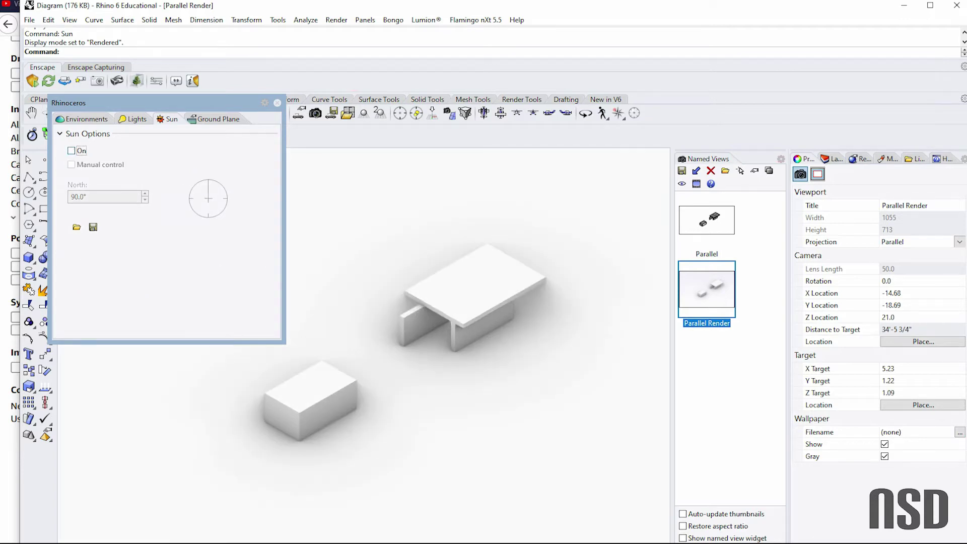
{"action": "left_click", "coordinate": [277, 103]}
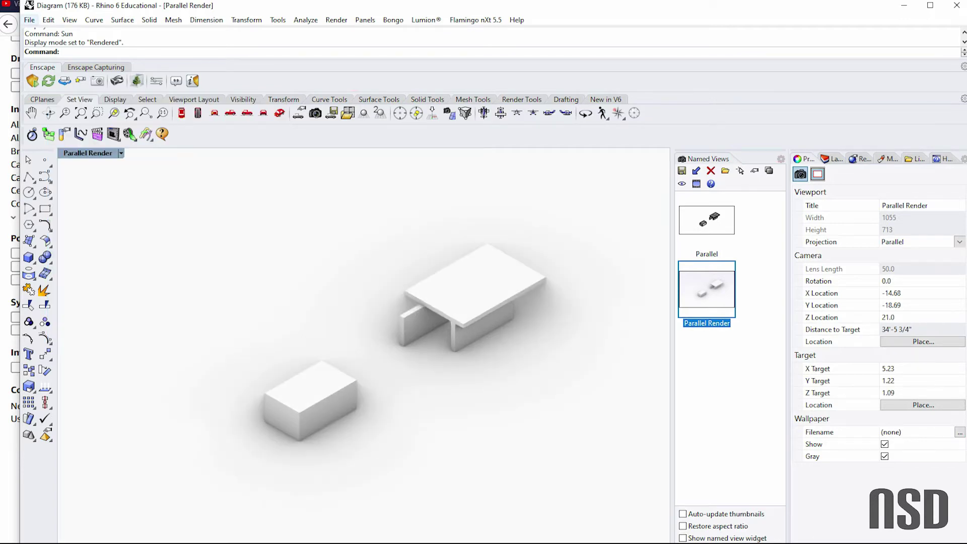
- Set the Rendered display mode's shadows to softest edge quality and maximum edge blurring, with transparent objects always casting shadows, and apply the document properties
{"action": "left_click", "coordinate": [29, 20]}
{"action": "left_click", "coordinate": [58, 239]}
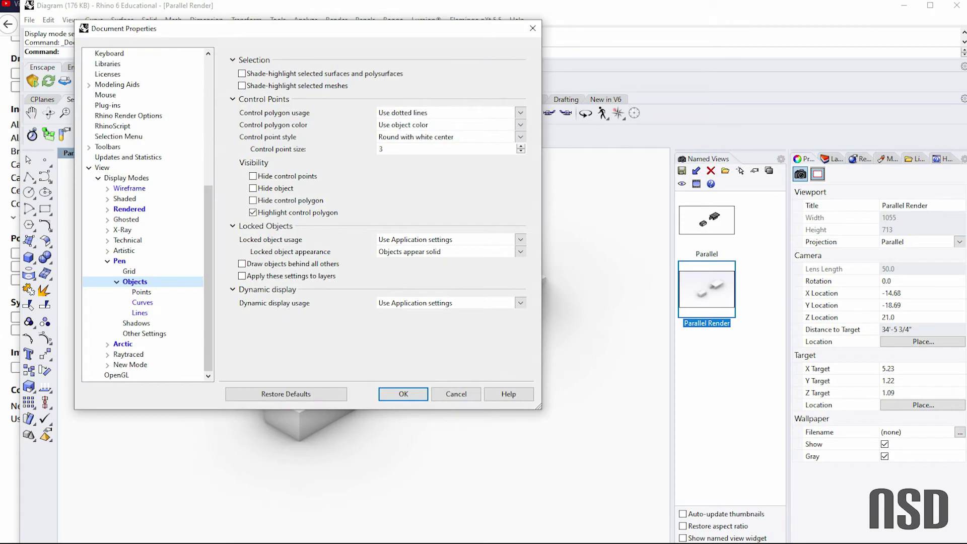
{"action": "left_click", "coordinate": [129, 209]}
{"action": "left_click", "coordinate": [108, 209]}
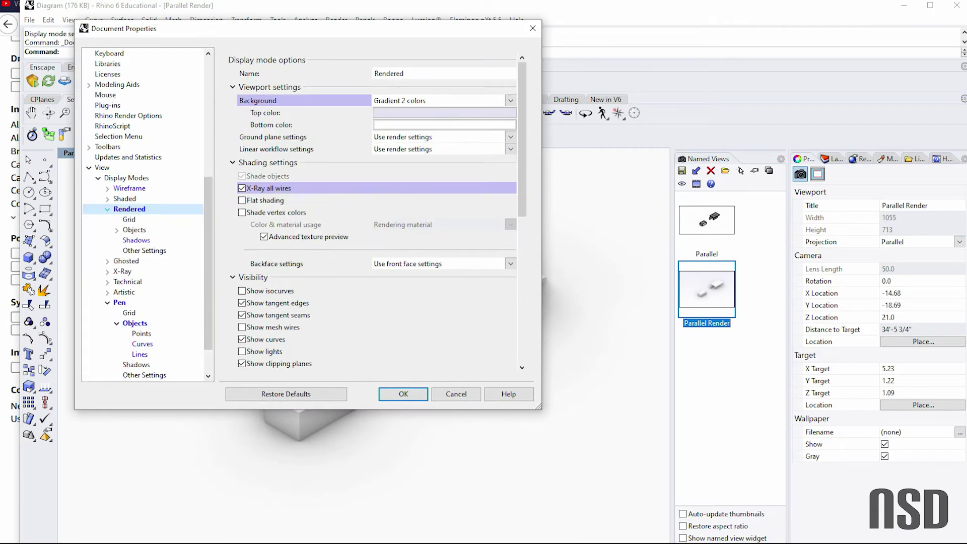
{"action": "left_click", "coordinate": [136, 241]}
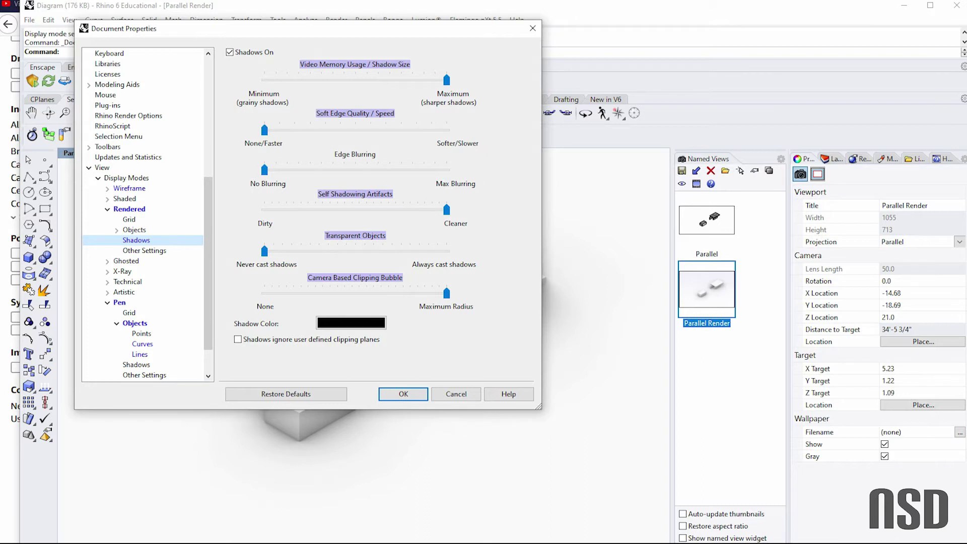
{"action": "left_click_drag", "start_coordinate": [265, 170], "coordinate": [446, 170]}
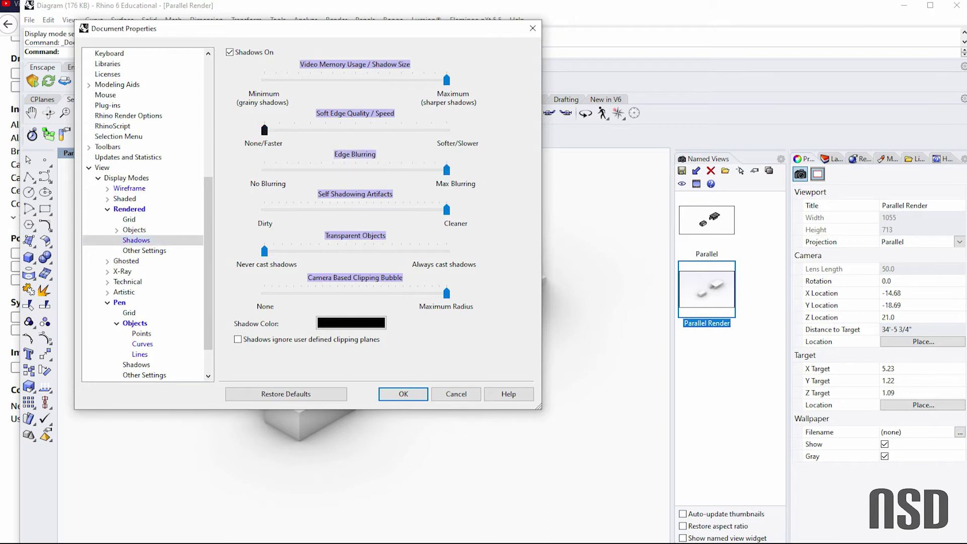
{"action": "left_click_drag", "start_coordinate": [265, 129], "coordinate": [446, 130]}
{"action": "left_click_drag", "start_coordinate": [265, 250], "coordinate": [446, 250]}
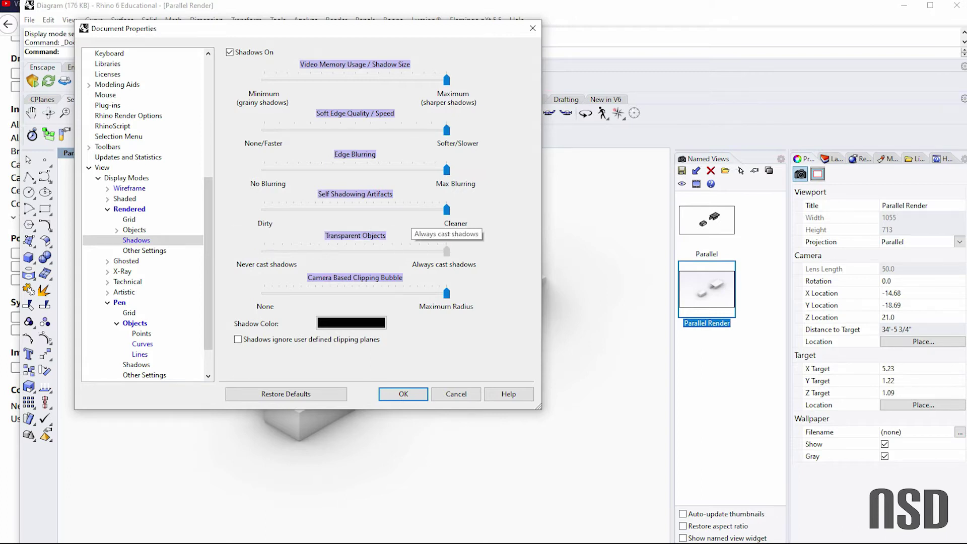
{"action": "left_click", "coordinate": [402, 393]}
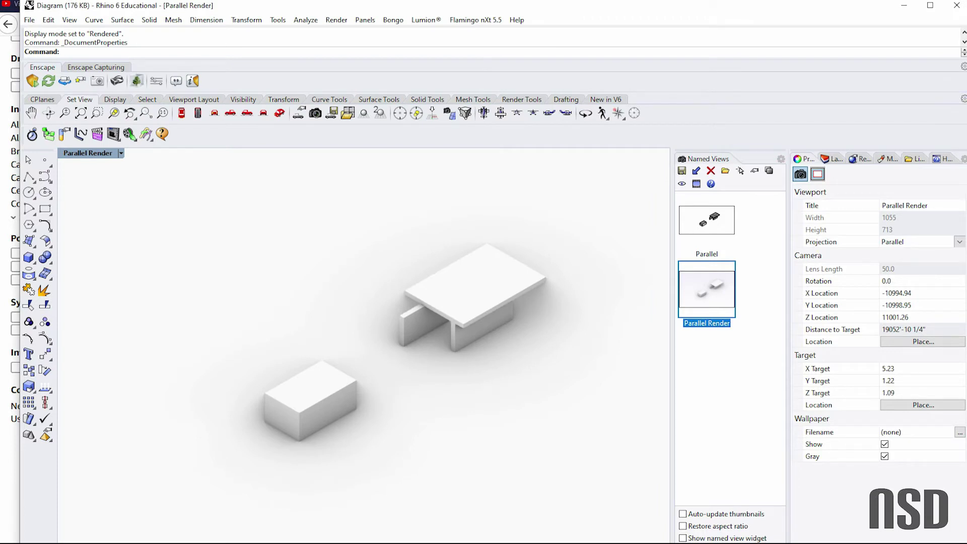
{"action": "left_click", "coordinate": [120, 154]}
{"action": "left_click", "coordinate": [88, 208]}
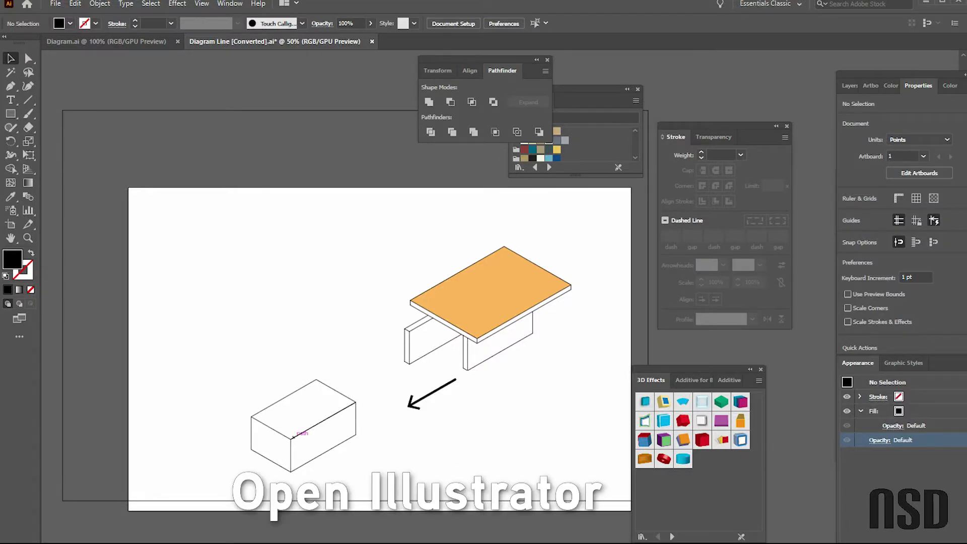
- Switch to Illustrator and open the exported linework file Diagram Line 2 from the Quick architecture diagram folder
{"action": "left_click", "coordinate": [54, 4]}
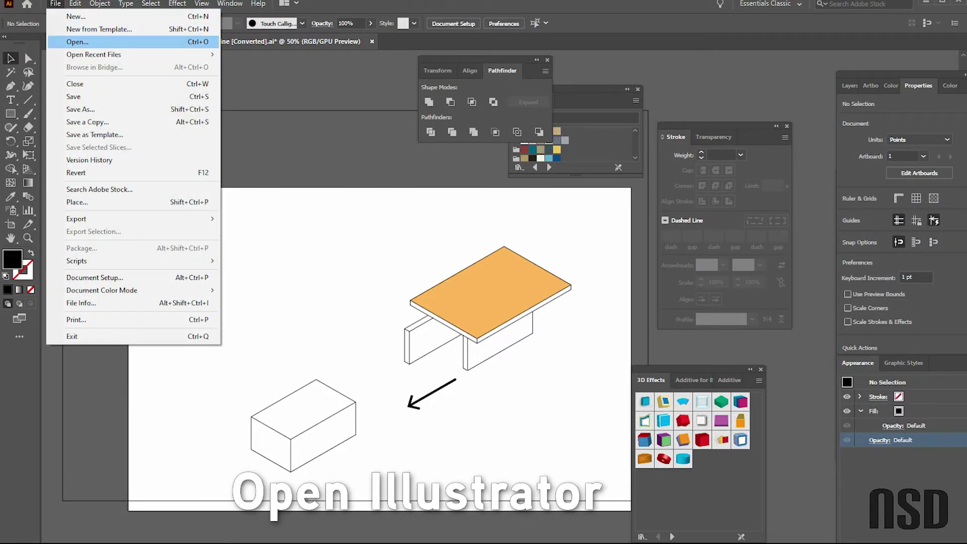
{"action": "left_click", "coordinate": [80, 44]}
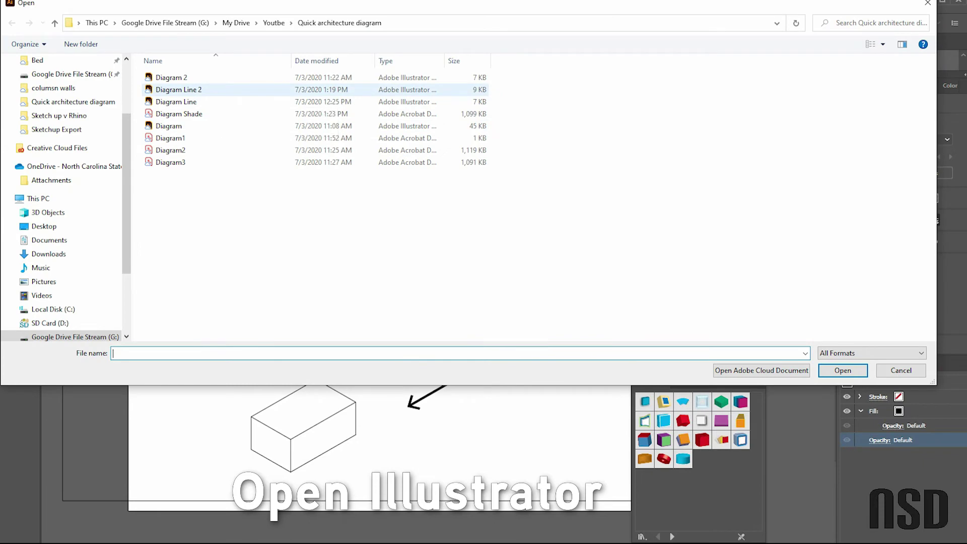
{"action": "left_click", "coordinate": [196, 90]}
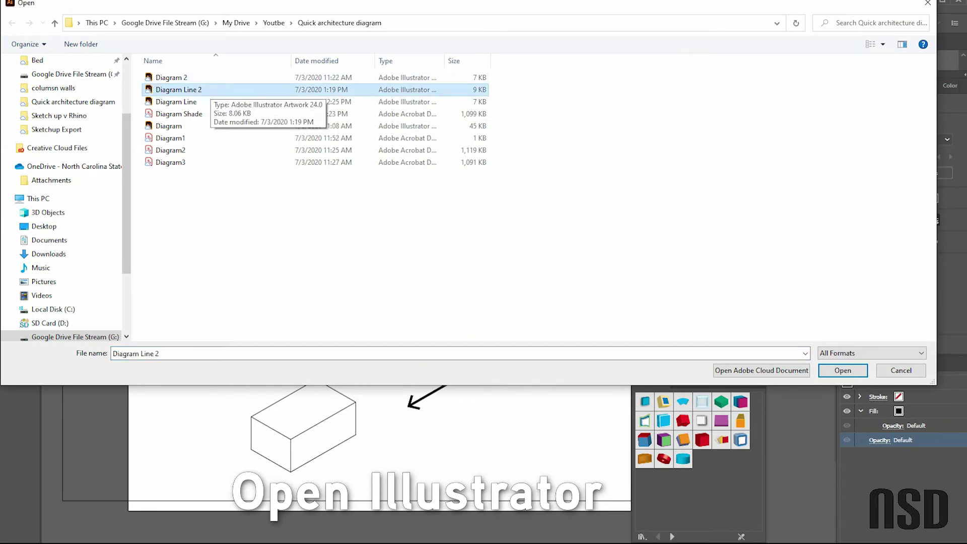
{"action": "key", "text": "Return"}
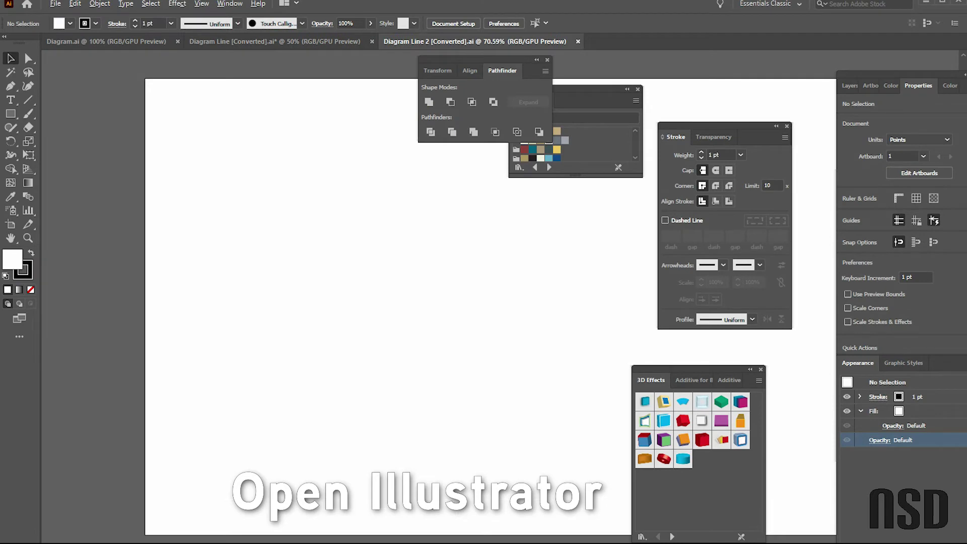
- Move the floating Pathfinder and Middle Ages palettes away so the imported linework above the artboard is unobstructed
{"action": "scroll", "coordinate": [115, 321], "scroll_direction": "down", "scroll_amount": 5}
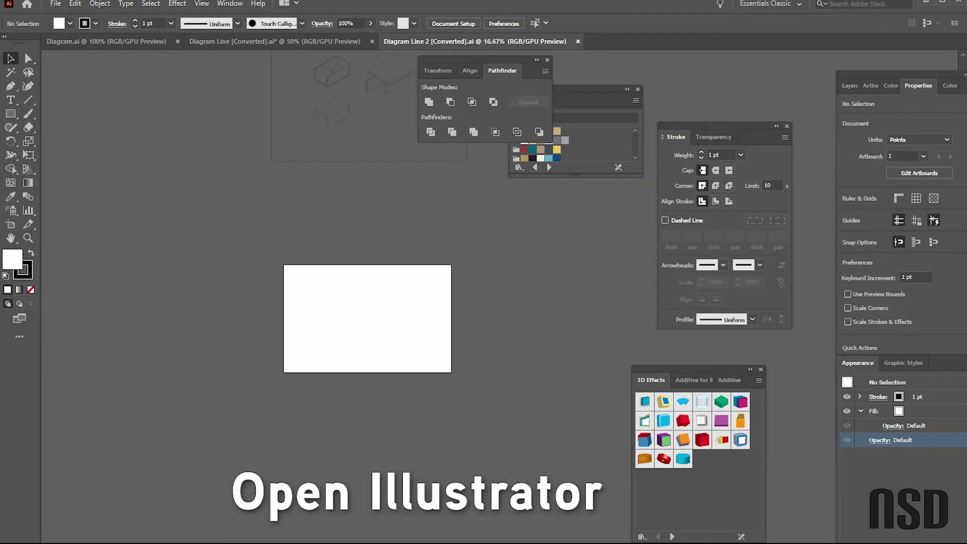
{"action": "key", "text": "ctrl+minus"}
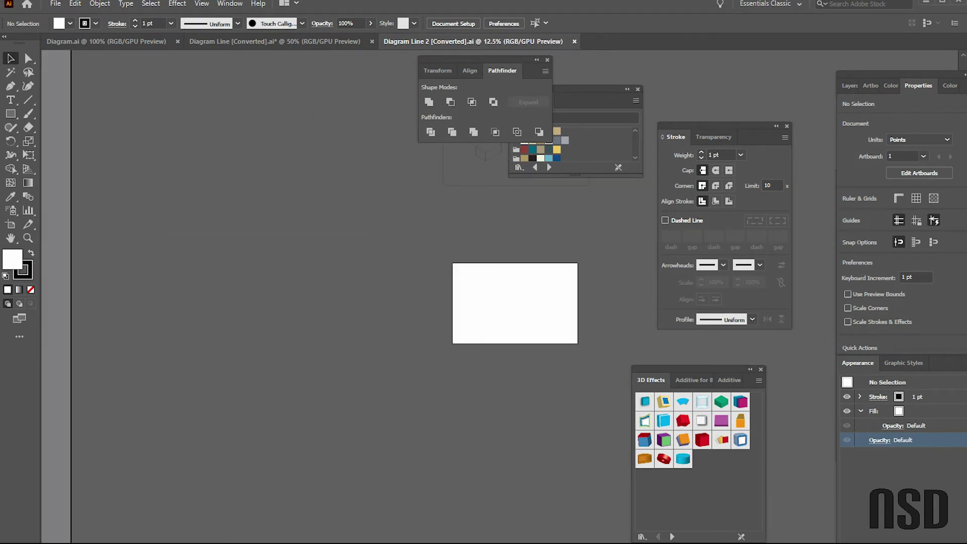
{"action": "left_click_drag", "start_coordinate": [479, 59], "coordinate": [295, 81]}
{"action": "left_click_drag", "start_coordinate": [574, 90], "coordinate": [214, 226]}
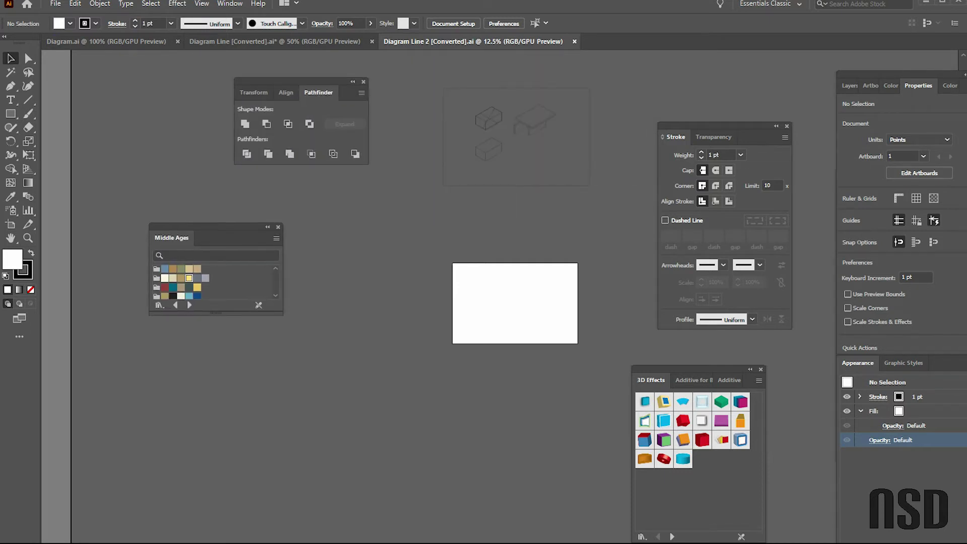
- Select all the imported linework, move it down onto the artboard, and clear the selection
{"action": "key", "text": "ctrl+a"}
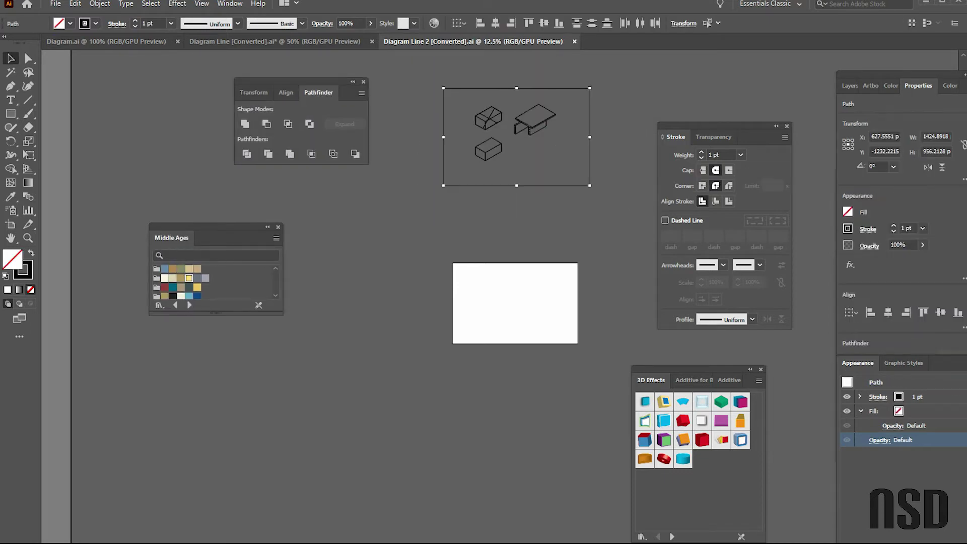
{"action": "left_click", "coordinate": [542, 122]}
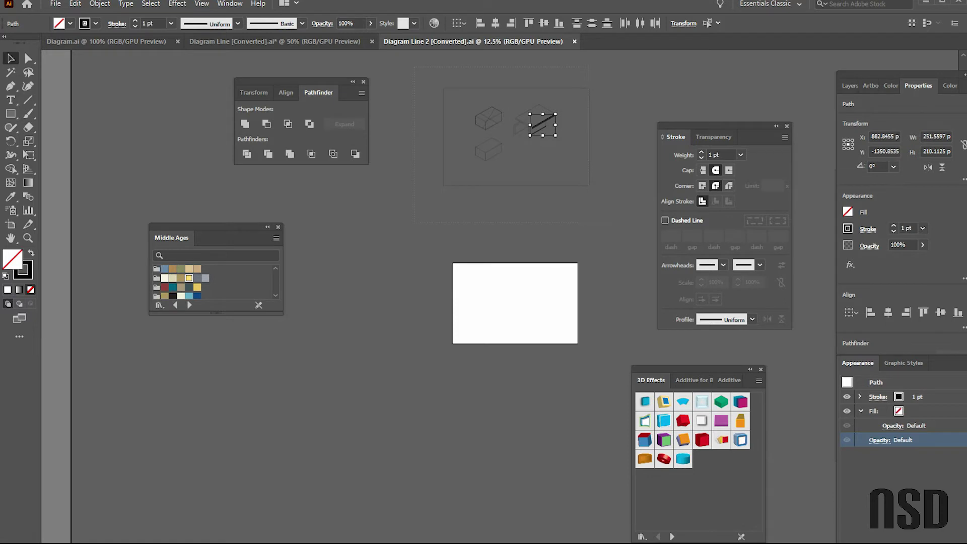
{"action": "key", "text": "Escape"}
{"action": "left_click_drag", "start_coordinate": [538, 130], "coordinate": [538, 290]}
{"action": "scroll", "coordinate": [588, 297], "scroll_direction": "up", "scroll_amount": 3}
{"action": "key", "text": "ctrl+shift+a"}
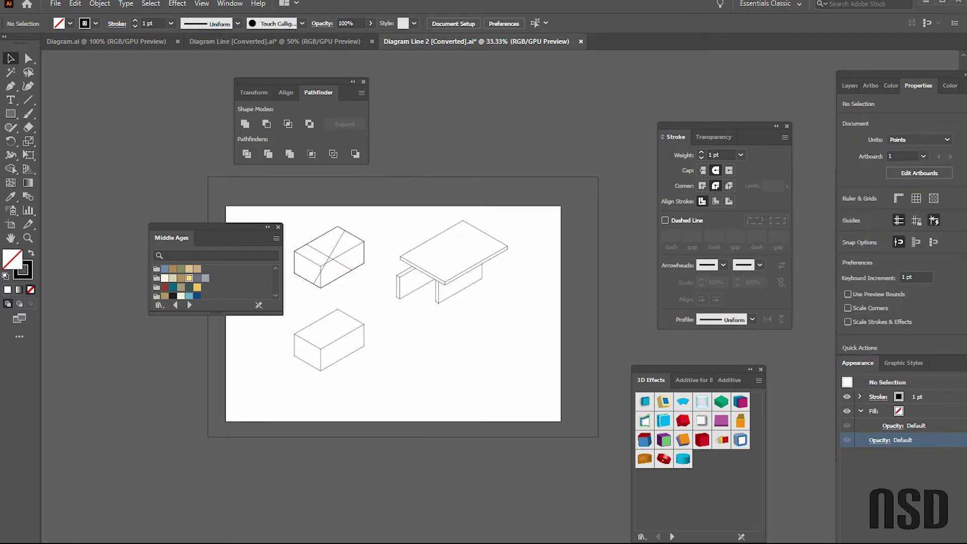
- Shift the Middle Ages palette off the artboard and delete the stray lines crossing the upper box
{"action": "left_click_drag", "start_coordinate": [211, 227], "coordinate": [94, 131]}
{"action": "left_click", "coordinate": [339, 241]}
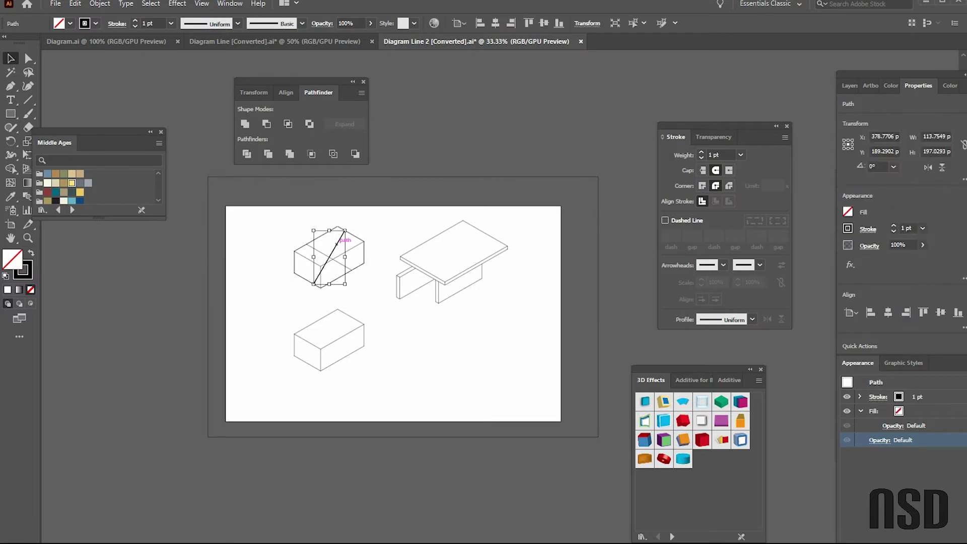
{"action": "key", "text": "Delete"}
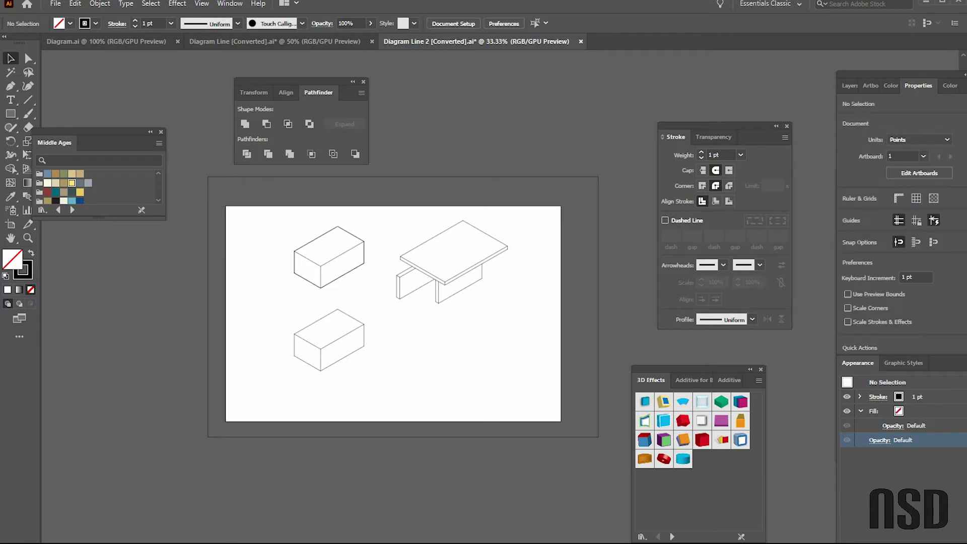
- Give the edges outlining the lower box's top face a tan Middle Ages fill and join them into one path
{"action": "left_click", "coordinate": [345, 252]}
{"action": "left_click", "coordinate": [355, 297]}
{"action": "left_click", "coordinate": [347, 334]}
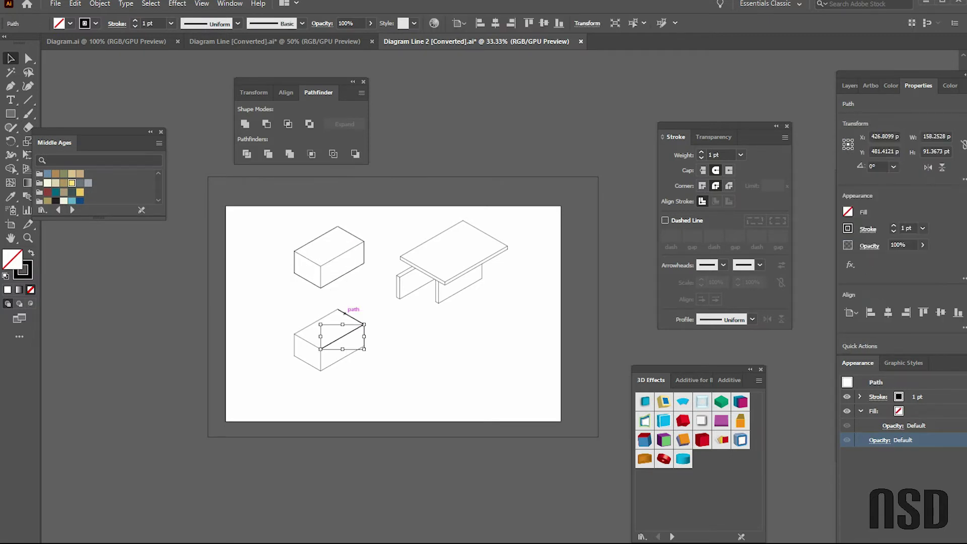
{"action": "left_click", "coordinate": [345, 313], "text": "shift"}
{"action": "left_click", "coordinate": [312, 344], "text": "shift"}
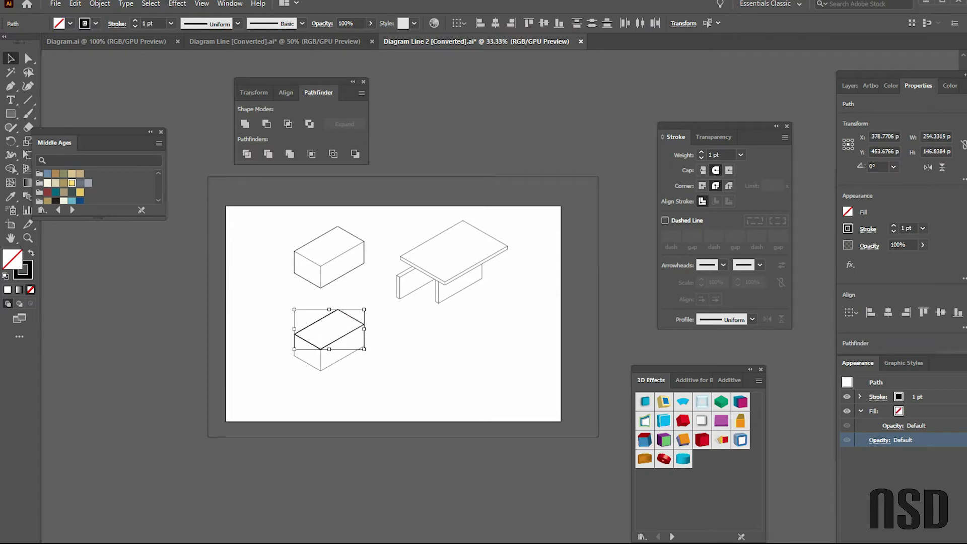
{"action": "left_click", "coordinate": [72, 174]}
{"action": "right_click", "coordinate": [352, 318]}
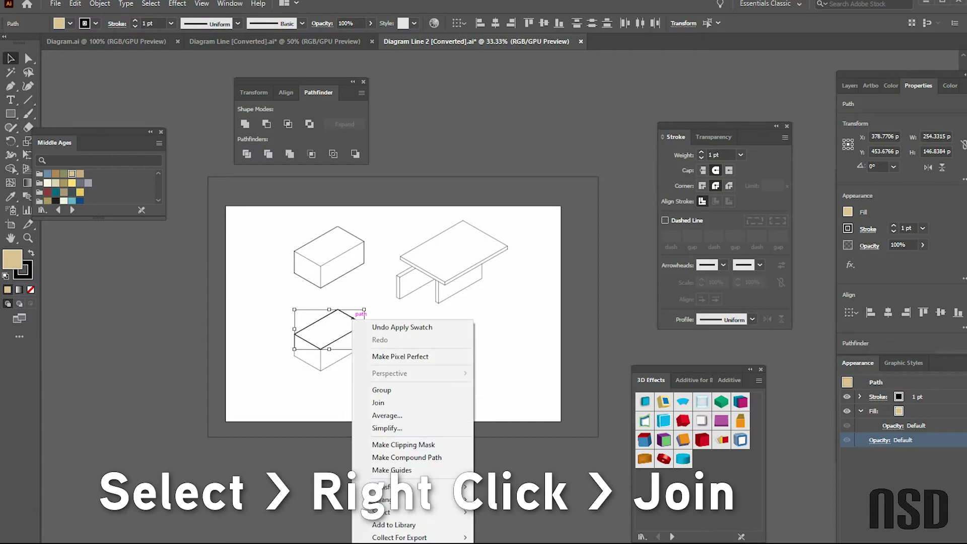
{"action": "left_click", "coordinate": [376, 401]}
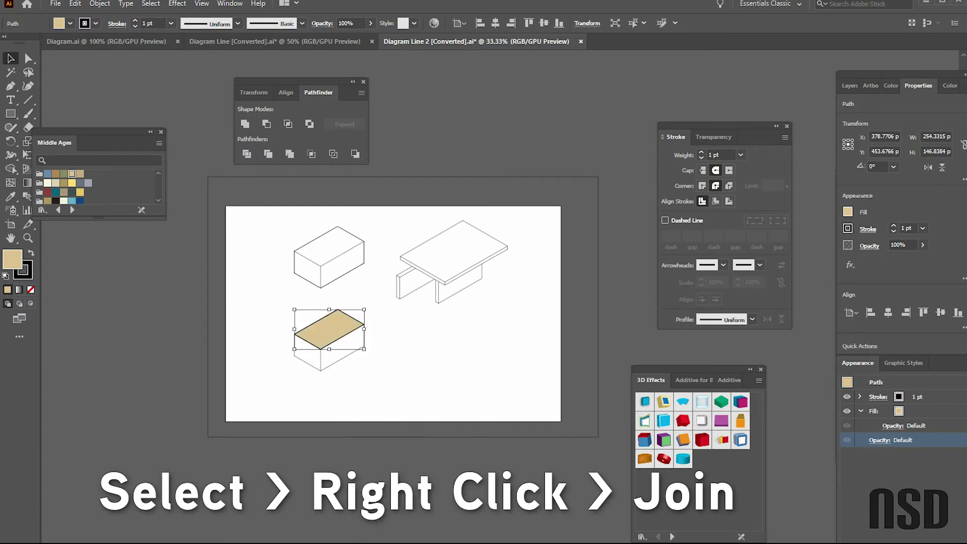
- Recolor the lower box's joined top face with the light blue-grey Middle Ages swatch, reposition the swatch palette, and deselect the face
{"action": "left_click", "coordinate": [72, 183]}
{"action": "left_click", "coordinate": [89, 182]}
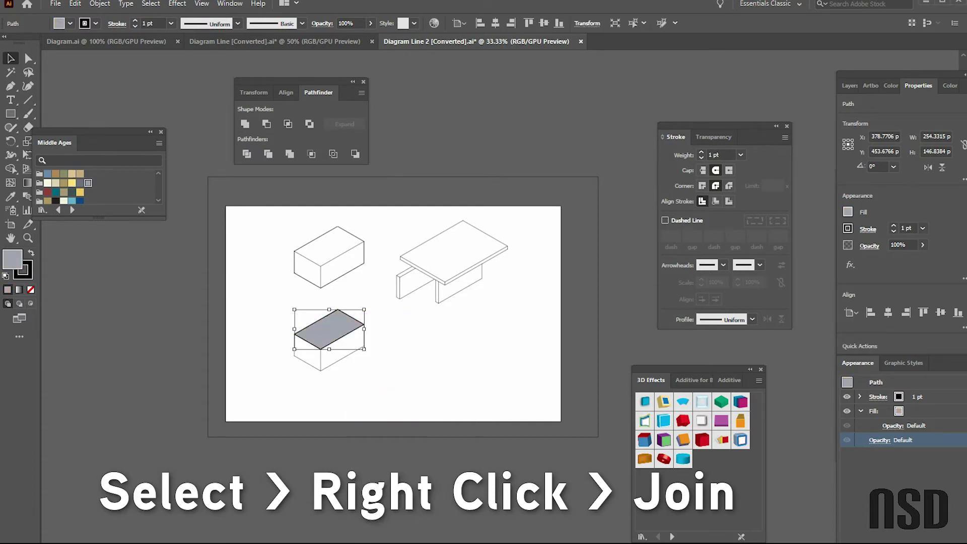
{"action": "left_click_drag", "start_coordinate": [93, 132], "coordinate": [111, 101]}
{"action": "key", "text": "ctrl+shift+a"}
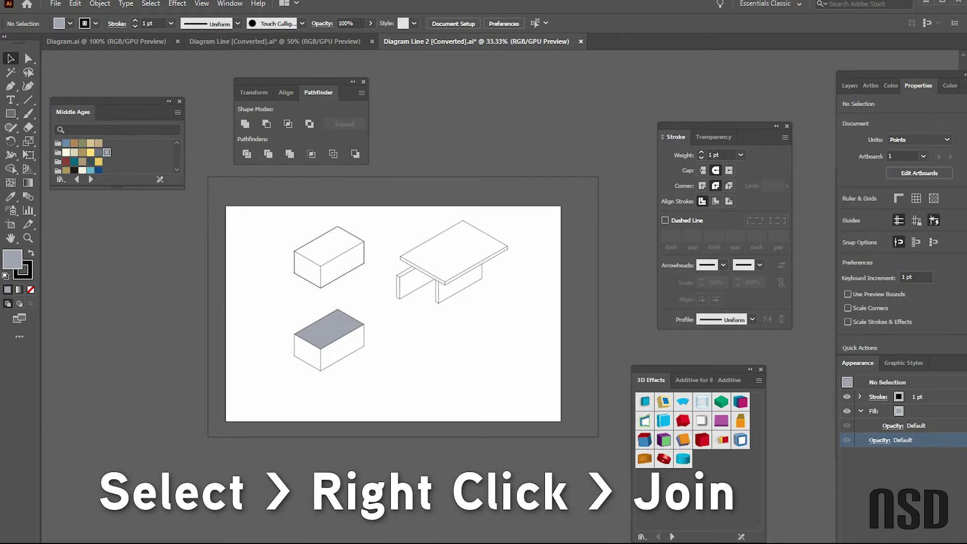
{"action": "key", "text": "ctrl+plus"}
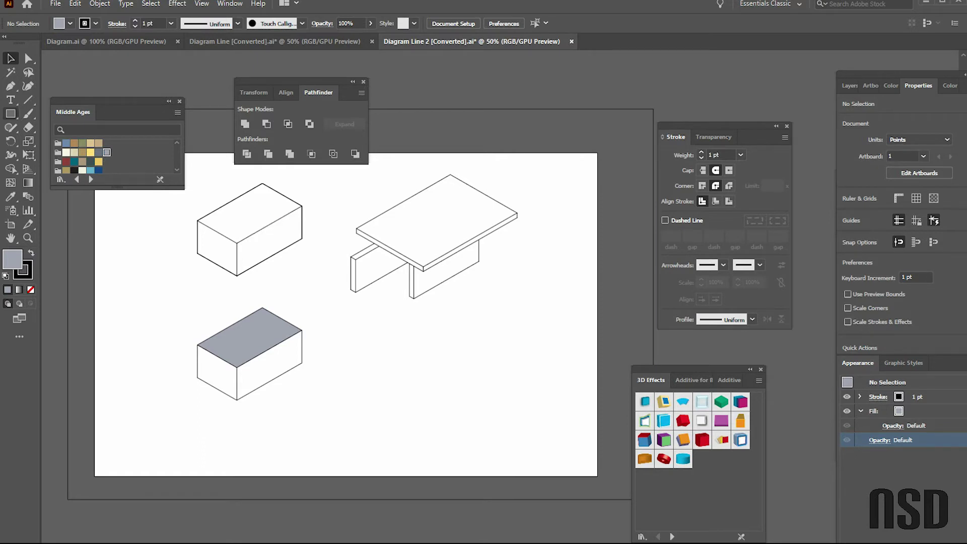
- Duplicate the bottom edge of the table's front leg and place the copy in the empty area below the table
{"action": "left_click", "coordinate": [28, 100]}
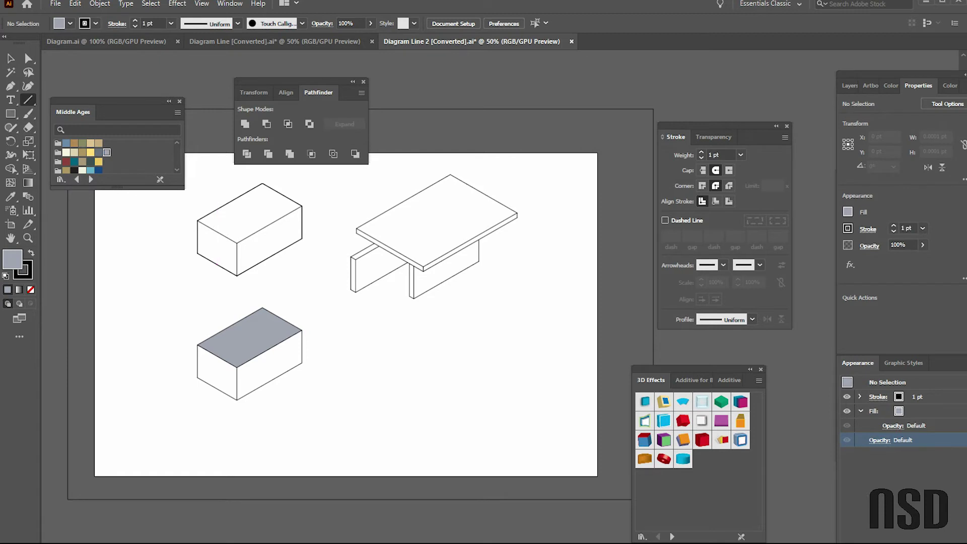
{"action": "key", "text": "v"}
{"action": "left_click", "coordinate": [434, 286]}
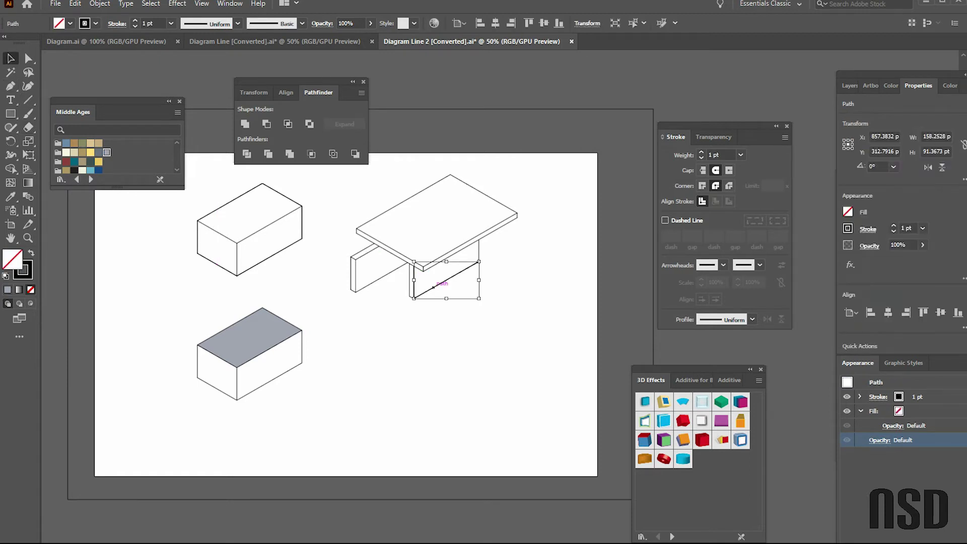
{"action": "left_click_drag", "start_coordinate": [434, 286], "coordinate": [379, 320]}
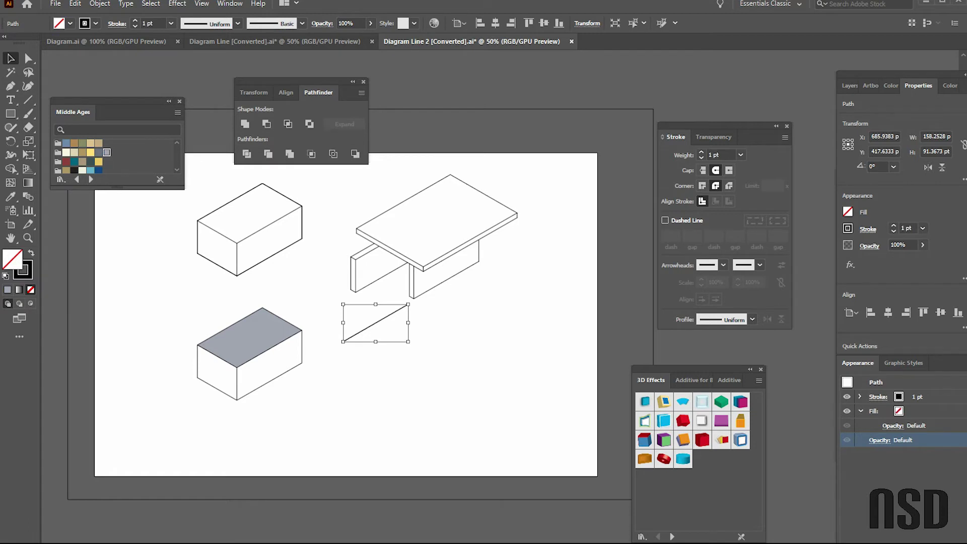
- Give the copied line an open arrowhead at its start and no arrowhead at its end
{"action": "key", "text": "ctrl+shift+a"}
{"action": "left_click", "coordinate": [388, 316]}
{"action": "left_click", "coordinate": [759, 265]}
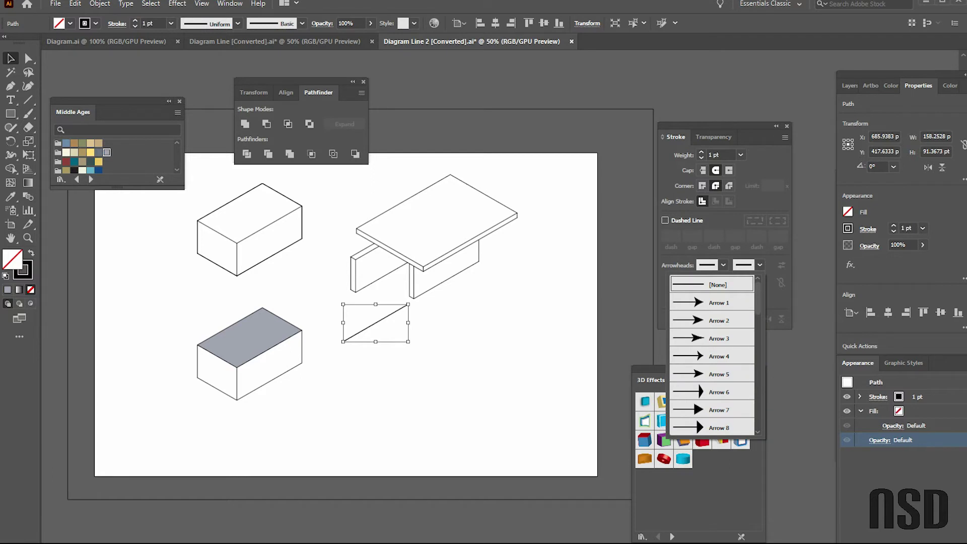
{"action": "left_click", "coordinate": [711, 302]}
{"action": "left_click", "coordinate": [759, 264]}
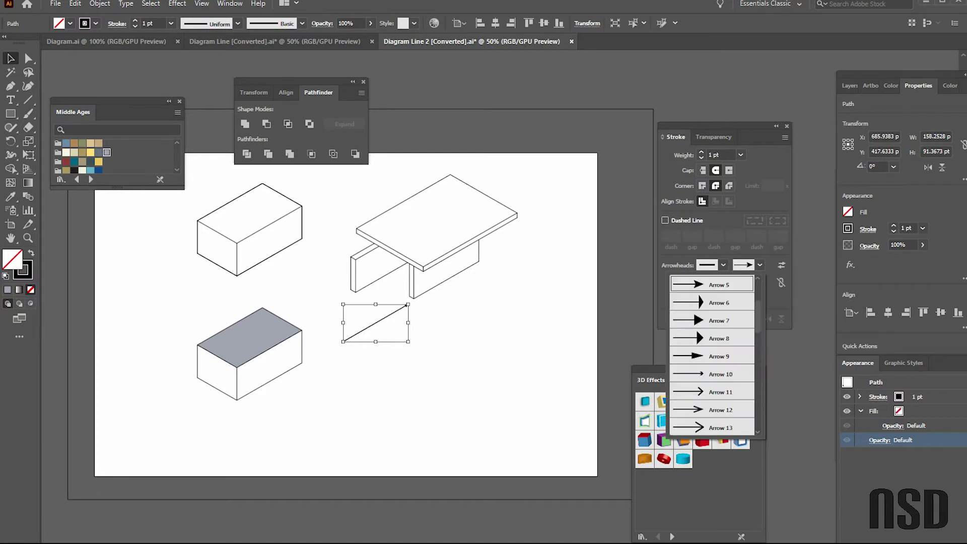
{"action": "scroll", "coordinate": [712, 355], "scroll_direction": "up", "scroll_amount": 2}
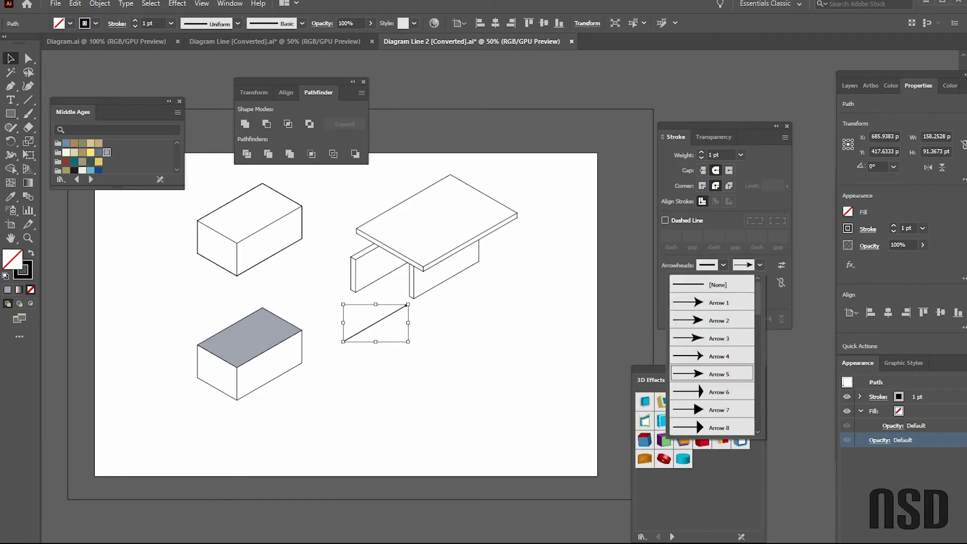
{"action": "left_click", "coordinate": [723, 265]}
{"action": "left_click", "coordinate": [723, 265]}
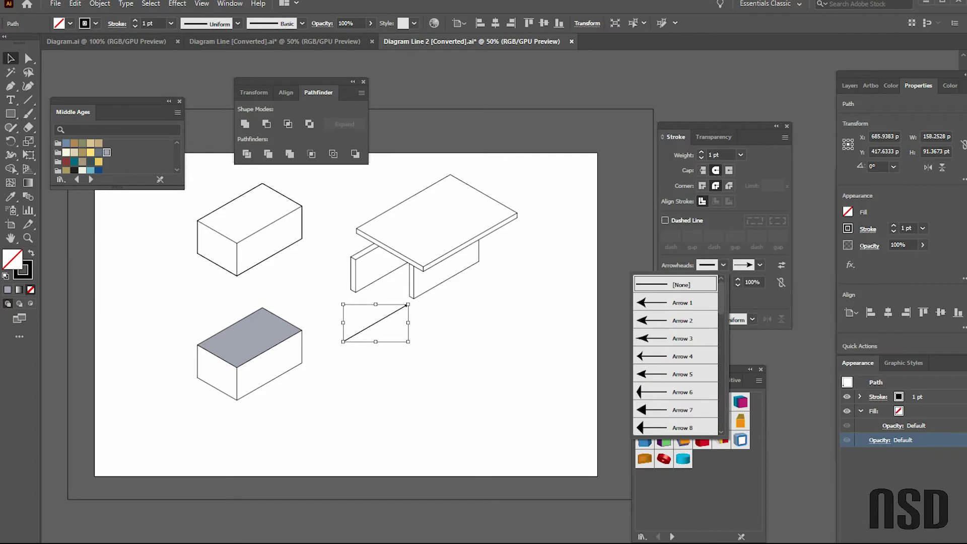
{"action": "left_click_drag", "start_coordinate": [721, 297], "coordinate": [721, 327]}
{"action": "left_click", "coordinate": [674, 322]}
{"action": "left_click", "coordinate": [759, 265]}
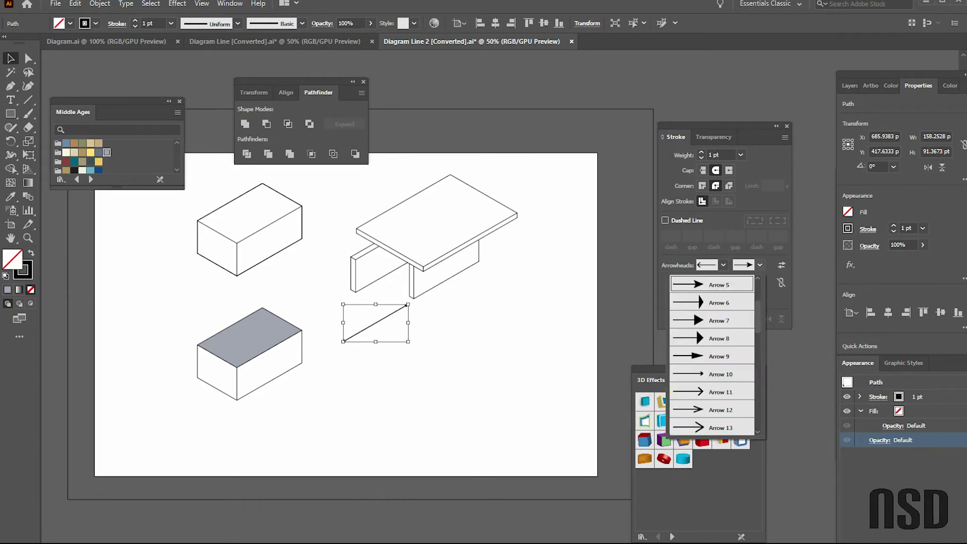
{"action": "left_click", "coordinate": [711, 284]}
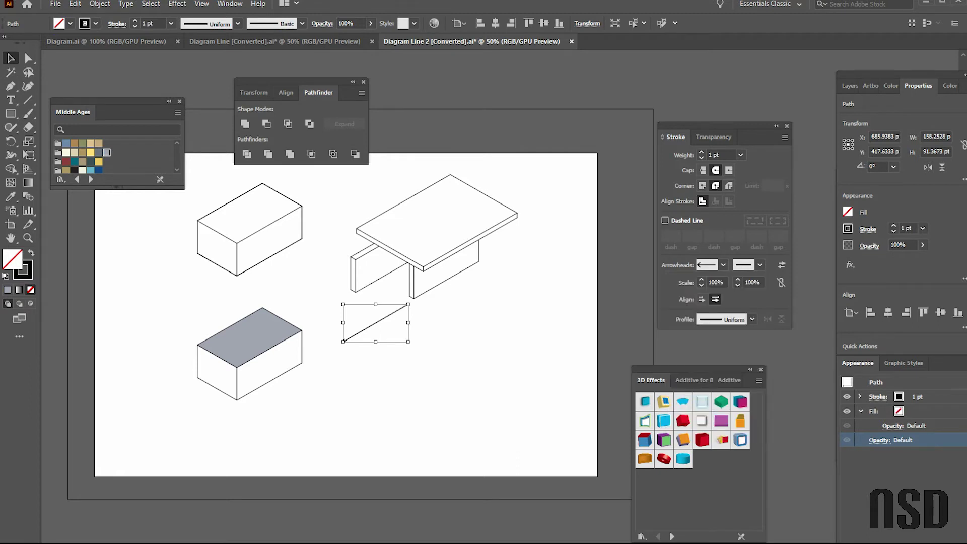
- Set the arrow line's stroke weight to 5 pt and clear the selection
{"action": "key", "text": "ctrl+shift+a"}
{"action": "left_click", "coordinate": [384, 318]}
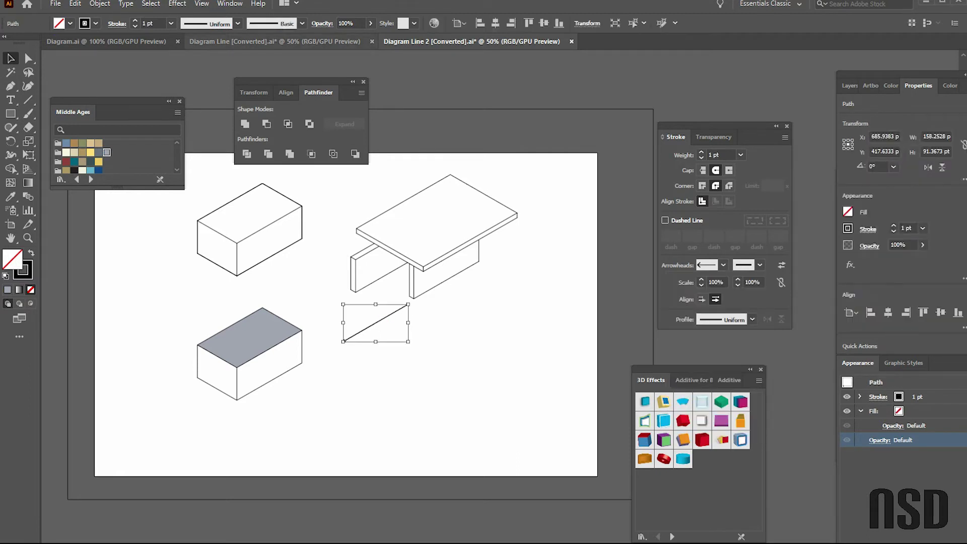
{"action": "left_click", "coordinate": [171, 23]}
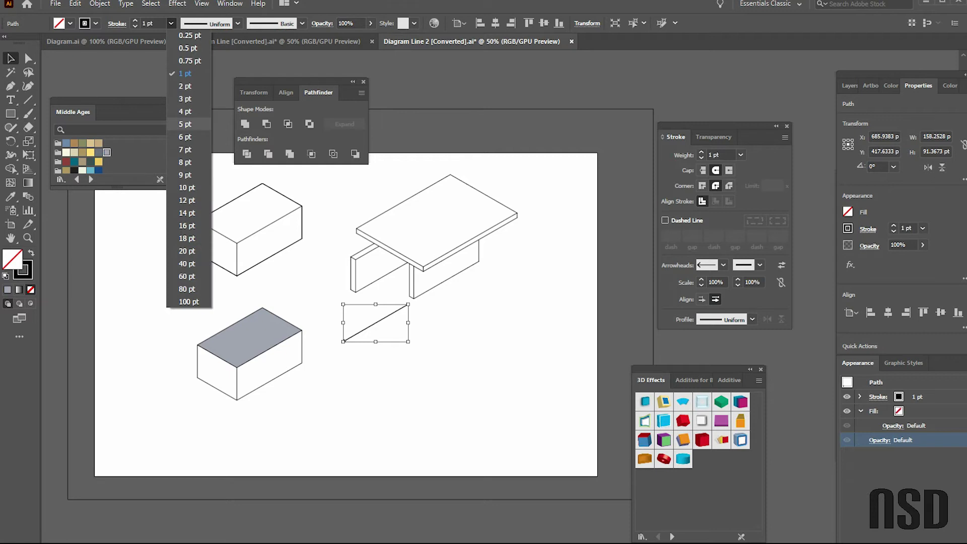
{"action": "left_click", "coordinate": [185, 124]}
{"action": "key", "text": "ctrl+shift+a"}
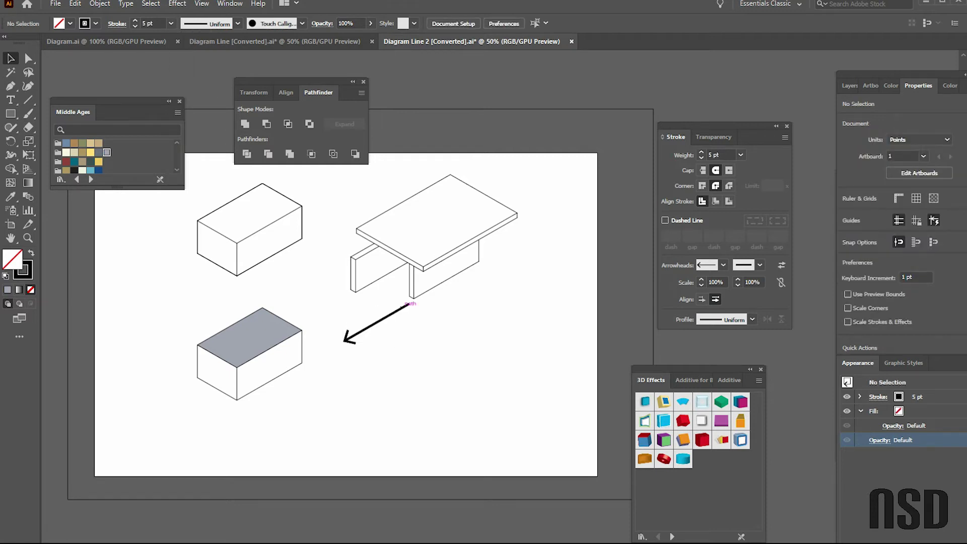
- Expand the appearance of the 5 pt arrow so its arrowhead becomes editable shapes
{"action": "left_click", "coordinate": [406, 305]}
{"action": "key", "text": "ctrl+plus"}
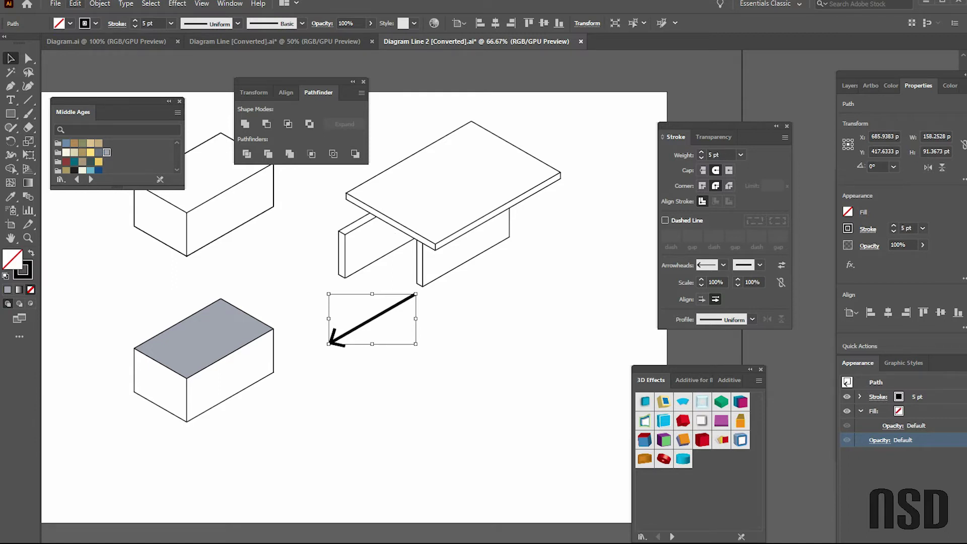
{"action": "left_click", "coordinate": [74, 4]}
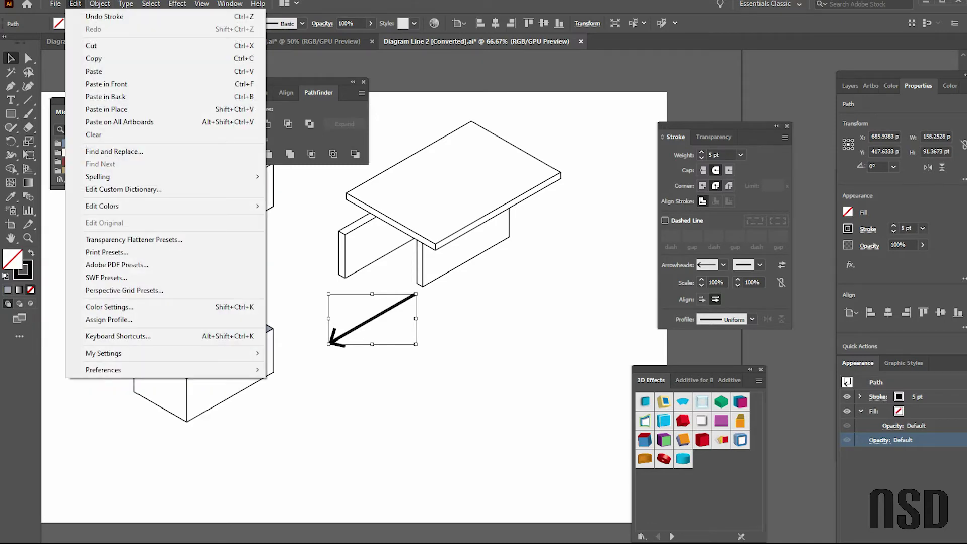
{"action": "mouse_move", "coordinate": [99, 3]}
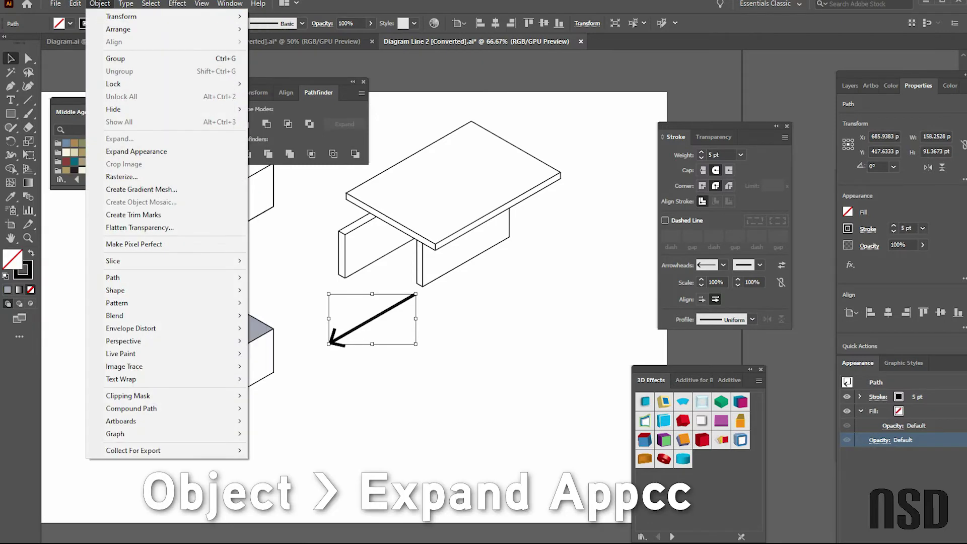
{"action": "key", "text": "Down"}
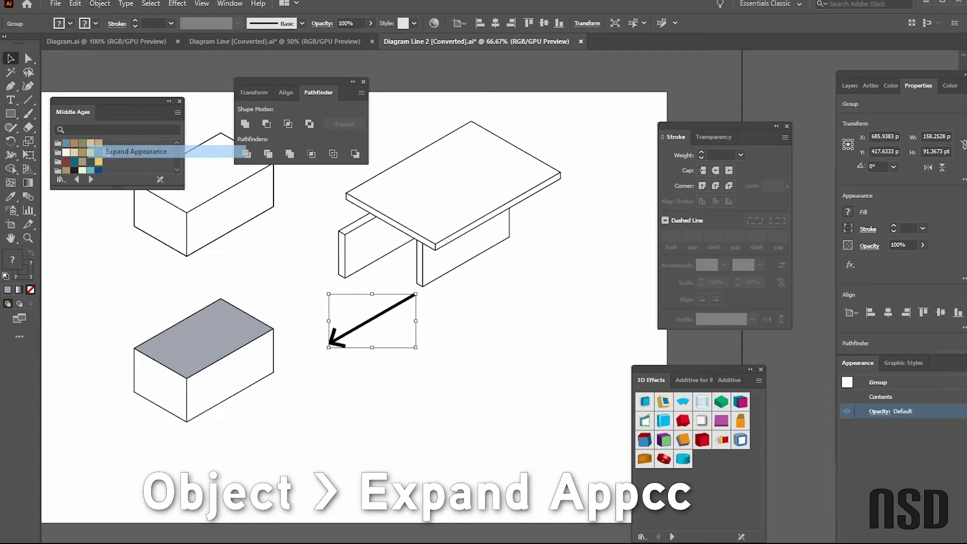
{"action": "key", "text": "Return"}
{"action": "key", "text": "ctrl+="}
{"action": "key", "text": "ctrl+="}
{"action": "key", "text": "ctrl+="}
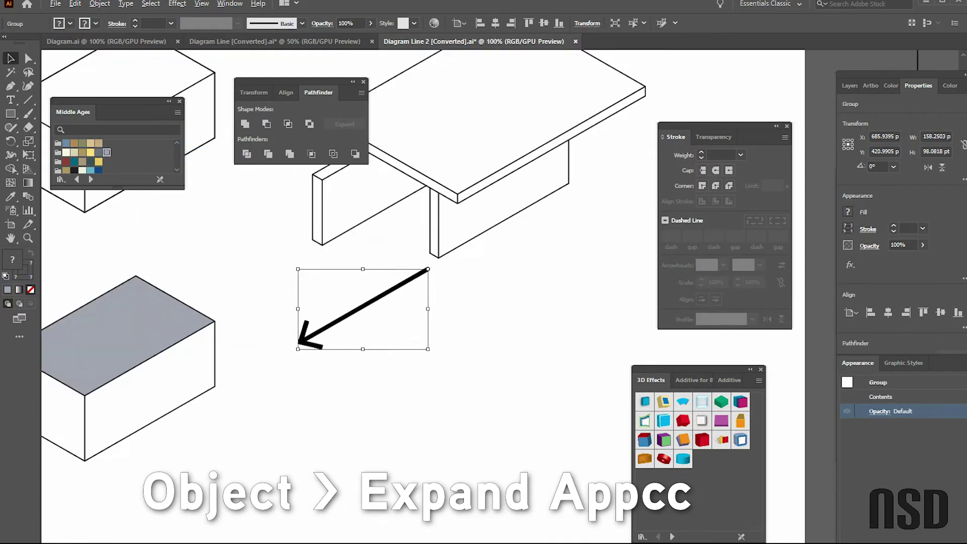
- Reshape the expanded arrowhead by moving the end anchor points of its upper barb, first lengthening and then shortening the barb
{"action": "key", "text": "a"}
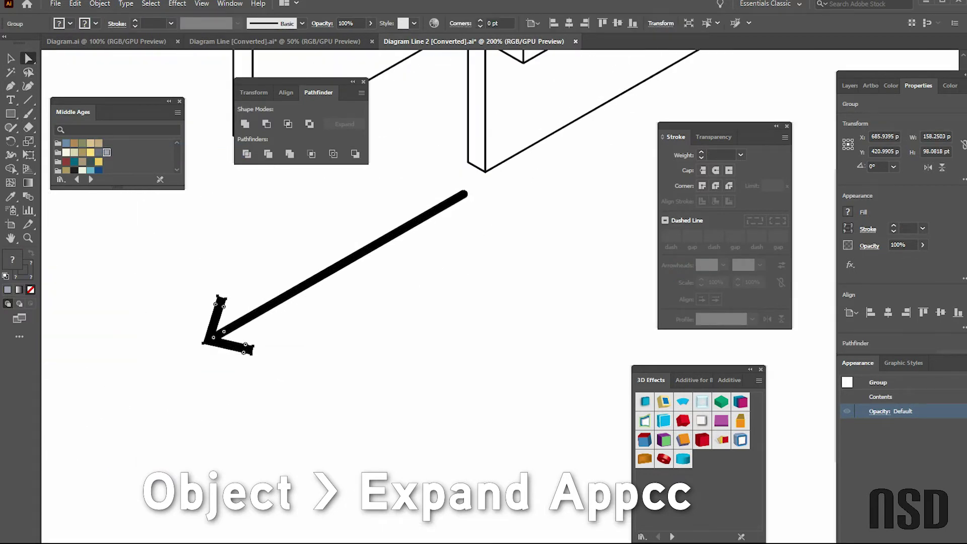
{"action": "key", "text": "ctrl+="}
{"action": "key", "text": "ctrl+="}
{"action": "key", "text": "ctrl+="}
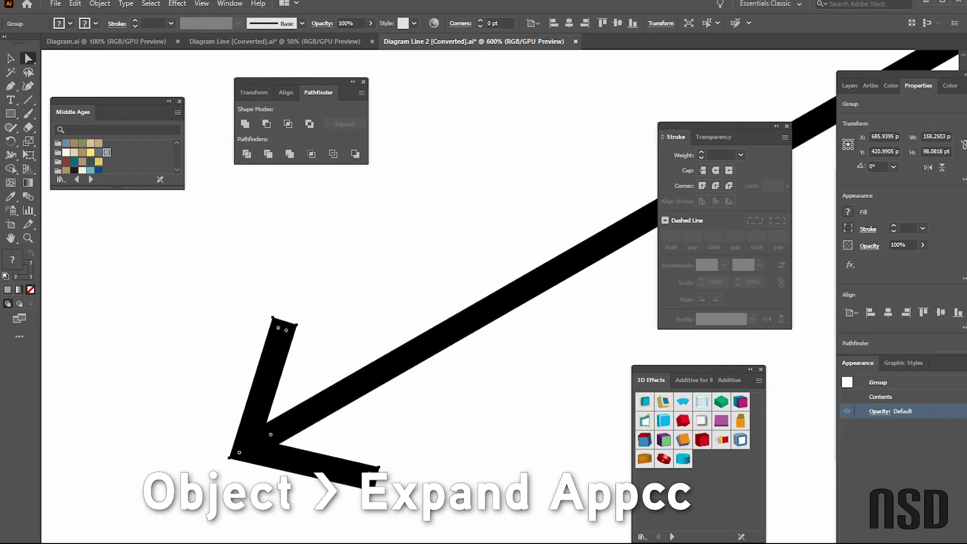
{"action": "left_click", "coordinate": [272, 317]}
{"action": "key", "text": "ctrl+shift+a"}
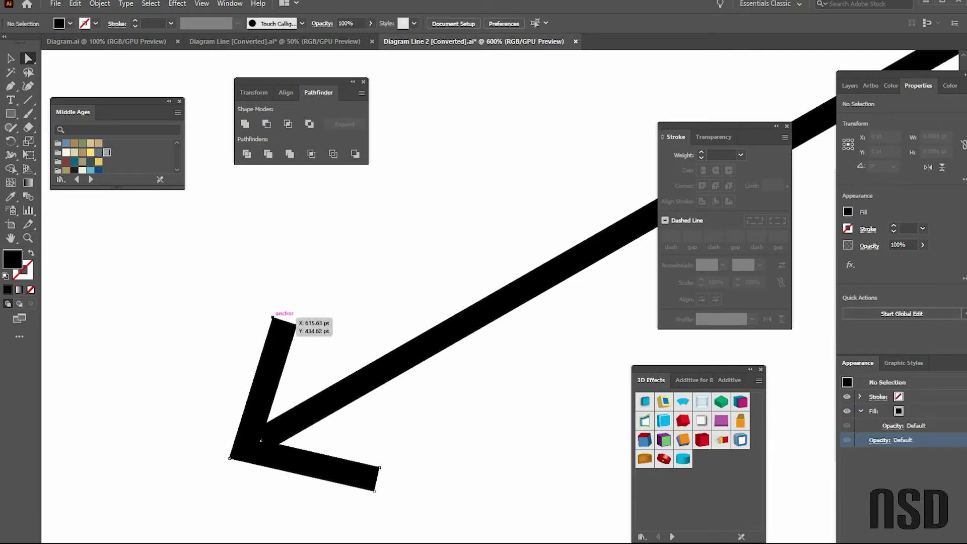
{"action": "left_click", "coordinate": [273, 318]}
{"action": "left_click_drag", "start_coordinate": [297, 325], "coordinate": [333, 206]}
{"action": "scroll", "coordinate": [262, 345], "scroll_direction": "down", "scroll_amount": 3}
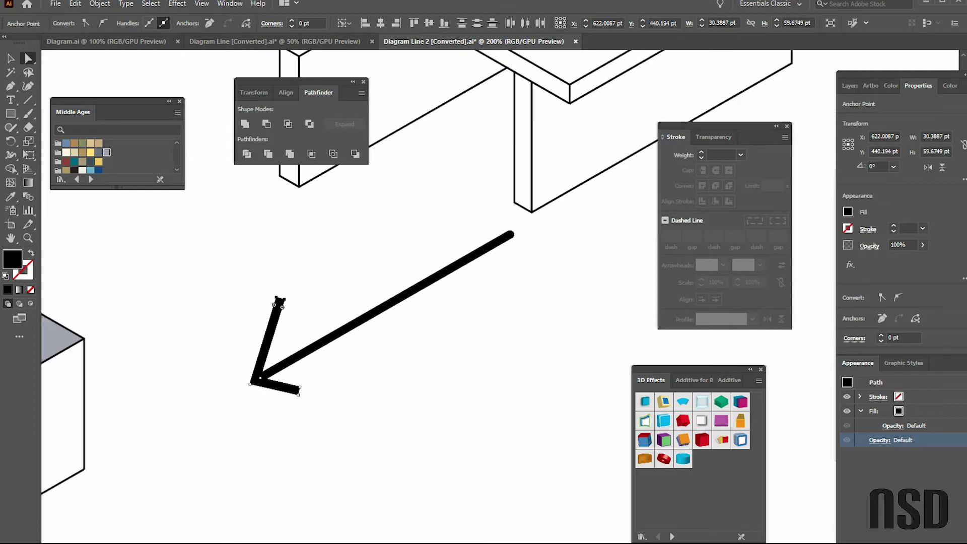
{"action": "left_click_drag", "start_coordinate": [284, 300], "coordinate": [298, 317]}
{"action": "scroll", "coordinate": [357, 384], "scroll_direction": "down", "scroll_amount": 2}
{"action": "left_click_drag", "start_coordinate": [329, 348], "coordinate": [312, 362]}
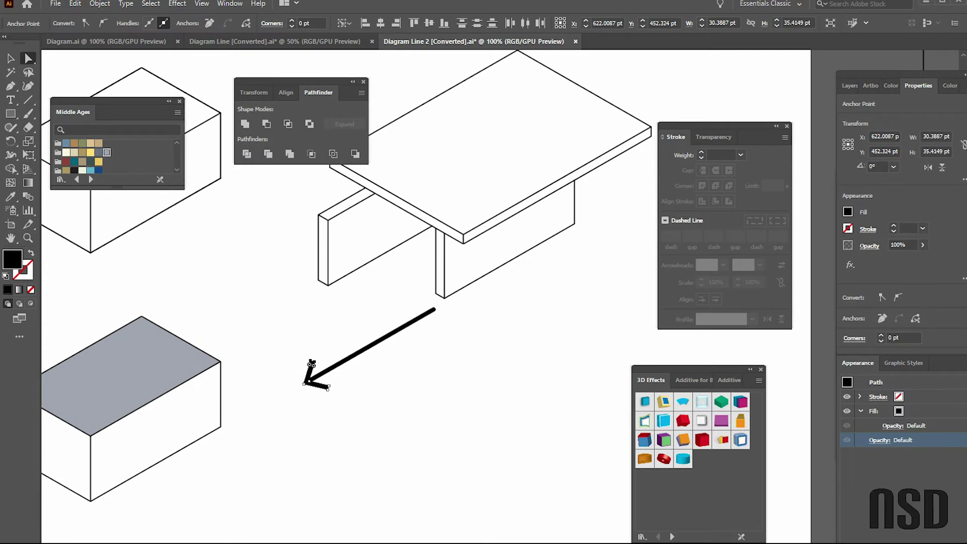
- Shorten the arrow pointing at the lower box by moving its tail about 35 pt left and 20 pt down
{"action": "left_click", "coordinate": [327, 362]}
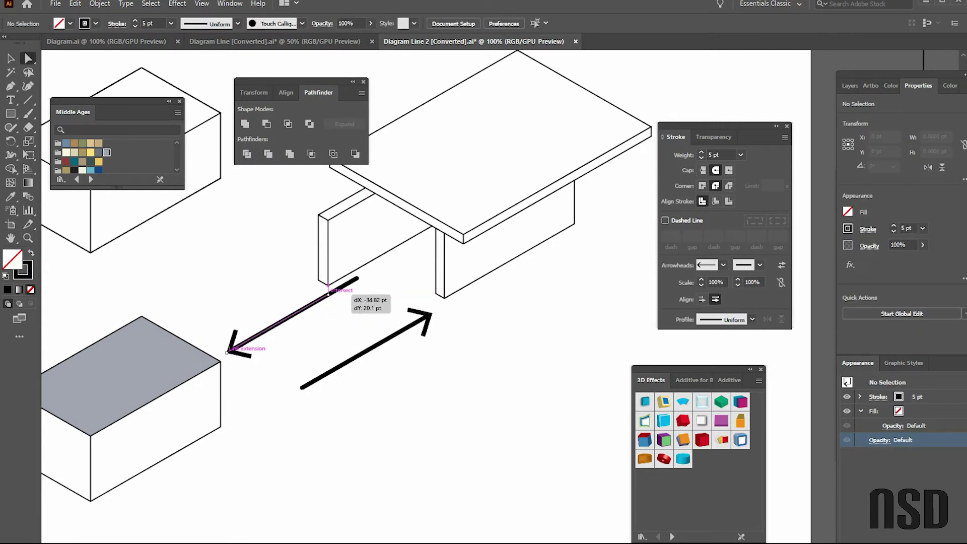
{"action": "left_click_drag", "start_coordinate": [329, 292], "coordinate": [328, 292]}
{"action": "key", "text": "ctrl+minus"}
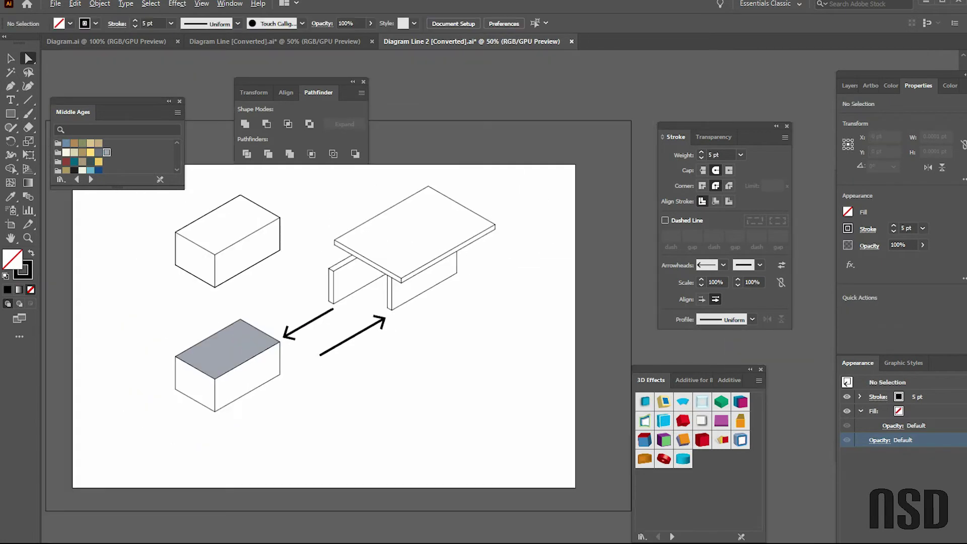
{"action": "key", "text": "ctrl+minus"}
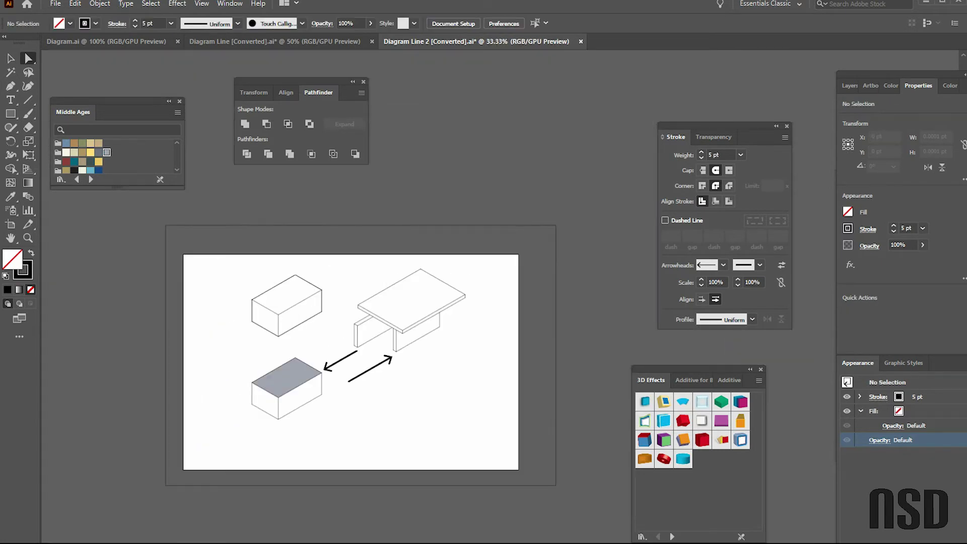
{"action": "key", "text": "v"}
- Switch to Photoshop and open the Diagram Shade PDF from the Quick architecture diagram folder
{"action": "key", "text": "alt+Tab"}
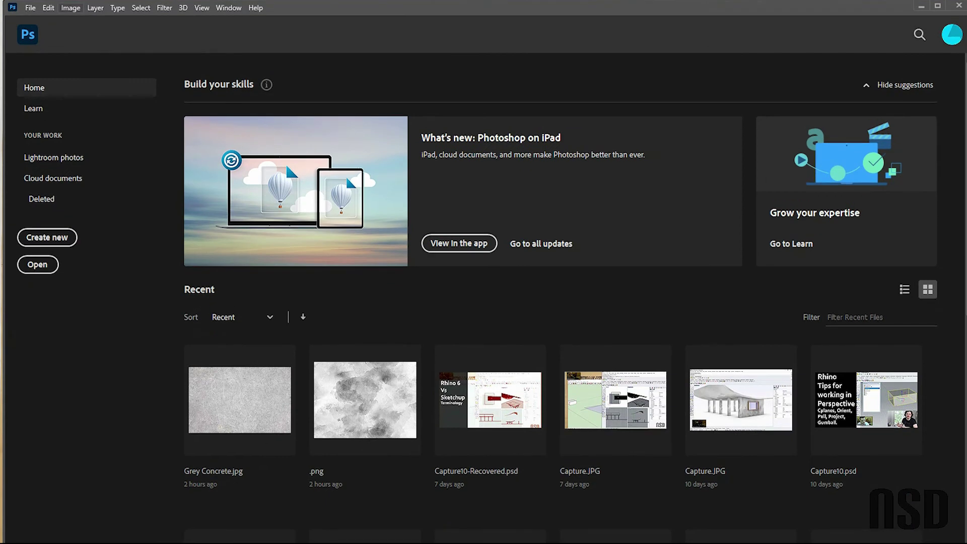
{"action": "left_click", "coordinate": [30, 7]}
{"action": "left_click", "coordinate": [44, 31]}
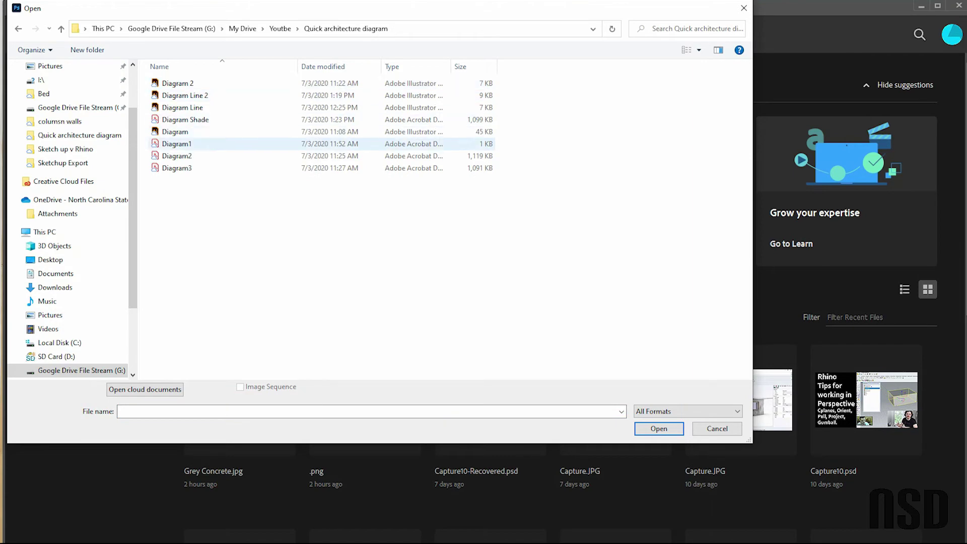
{"action": "left_click", "coordinate": [176, 143]}
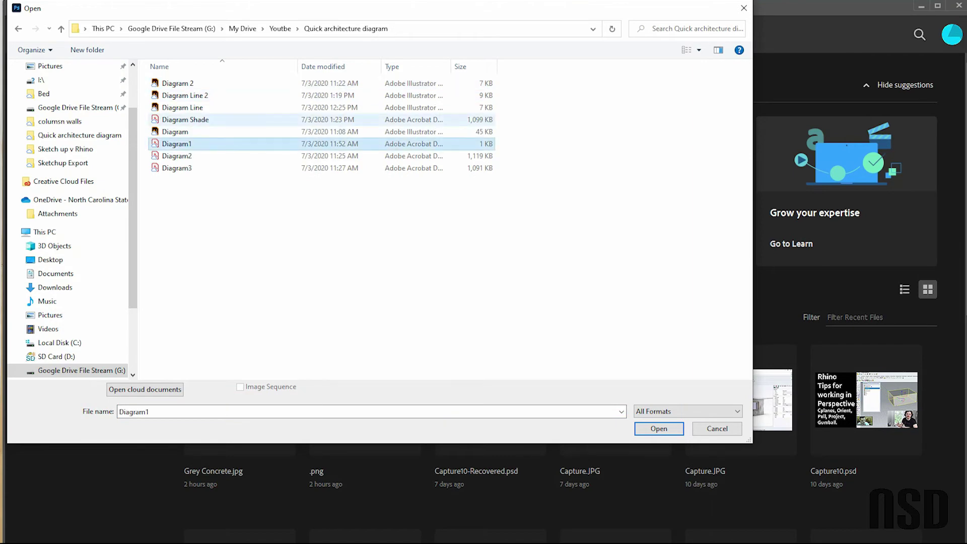
{"action": "left_click", "coordinate": [184, 119]}
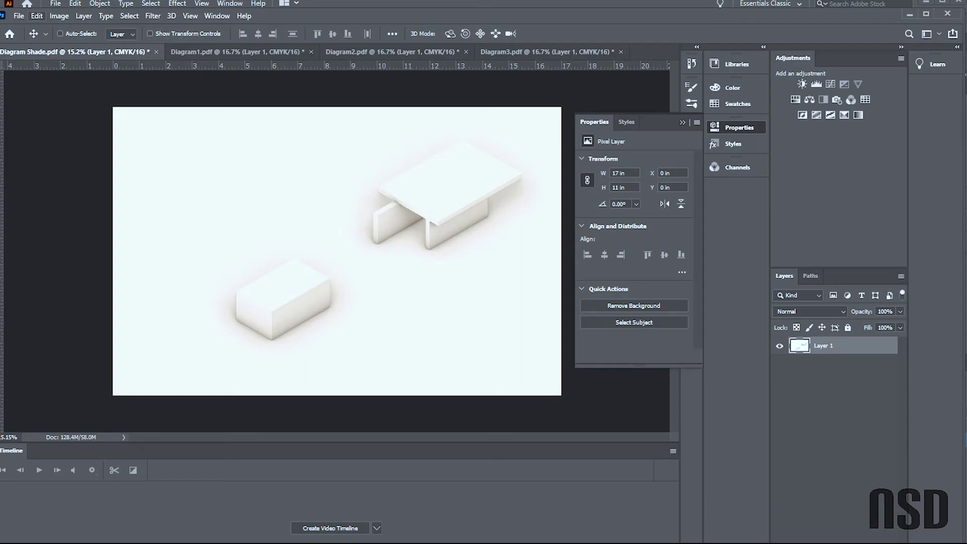
- Place Diagram Line 2 as a linked file, align its linework over the rendered box and table, and commit the placement
{"action": "key", "text": "alt+f"}
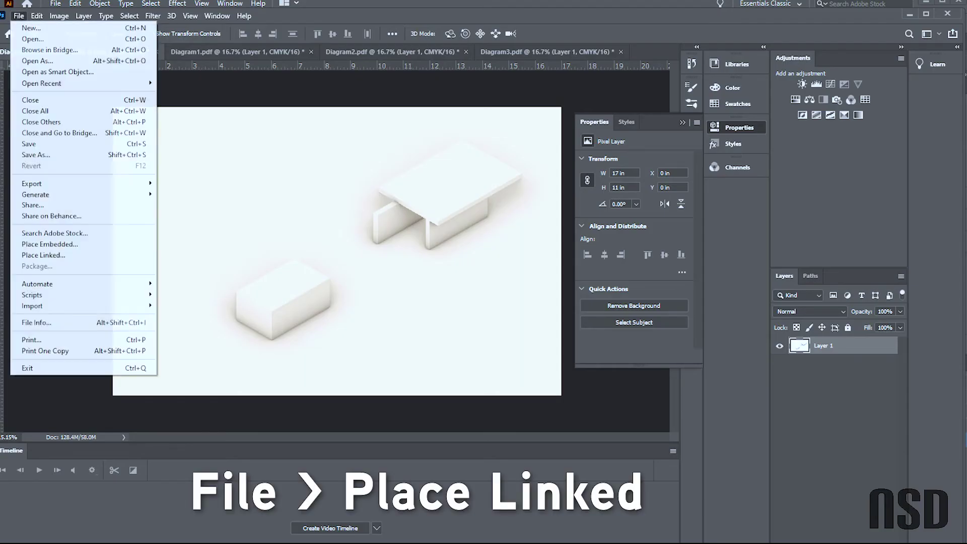
{"action": "left_click", "coordinate": [83, 254]}
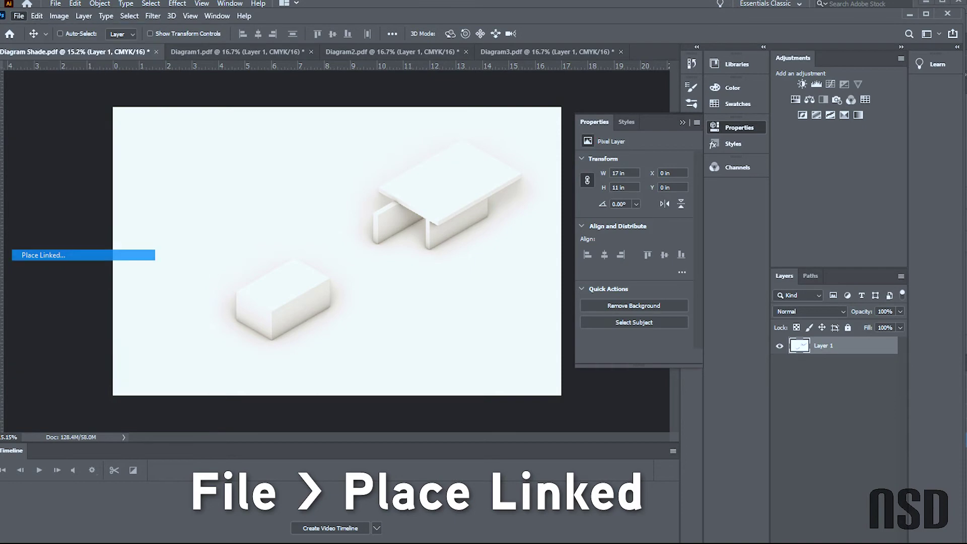
{"action": "left_click", "coordinate": [178, 103]}
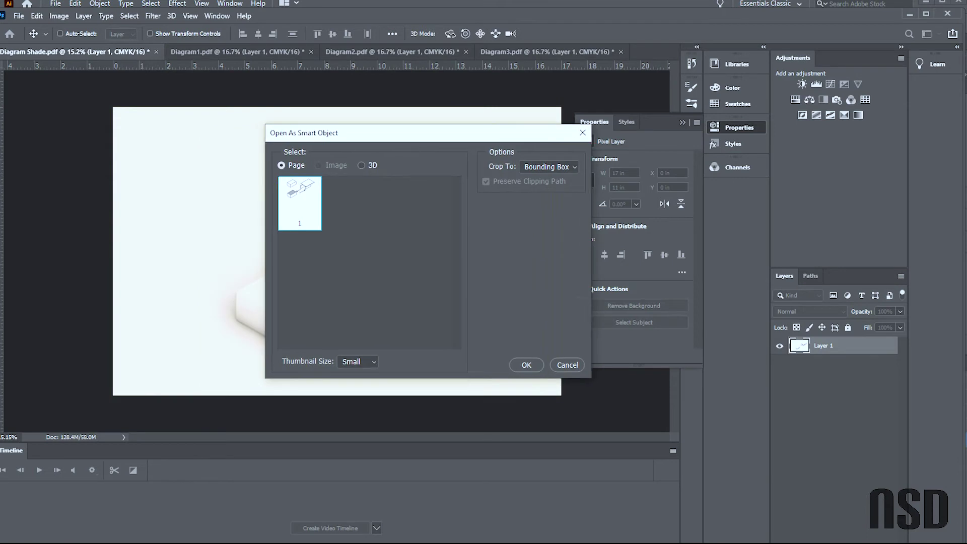
{"action": "key", "text": "Return"}
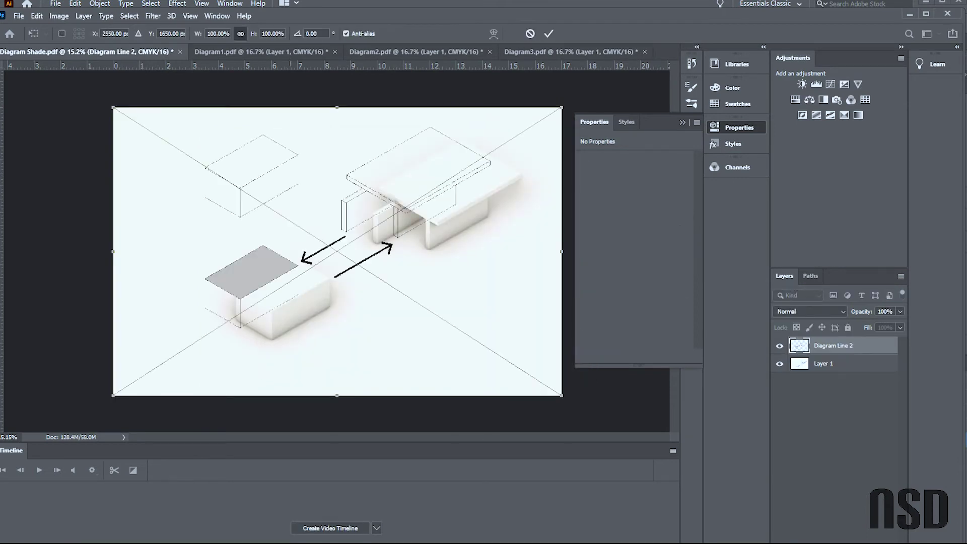
{"action": "left_click_drag", "start_coordinate": [242, 295], "coordinate": [274, 308]}
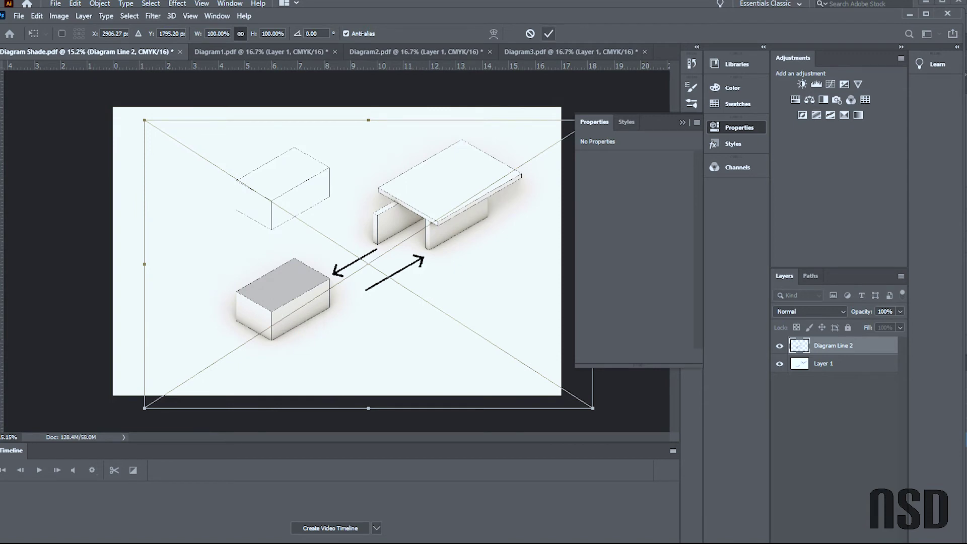
{"action": "left_click", "coordinate": [549, 33]}
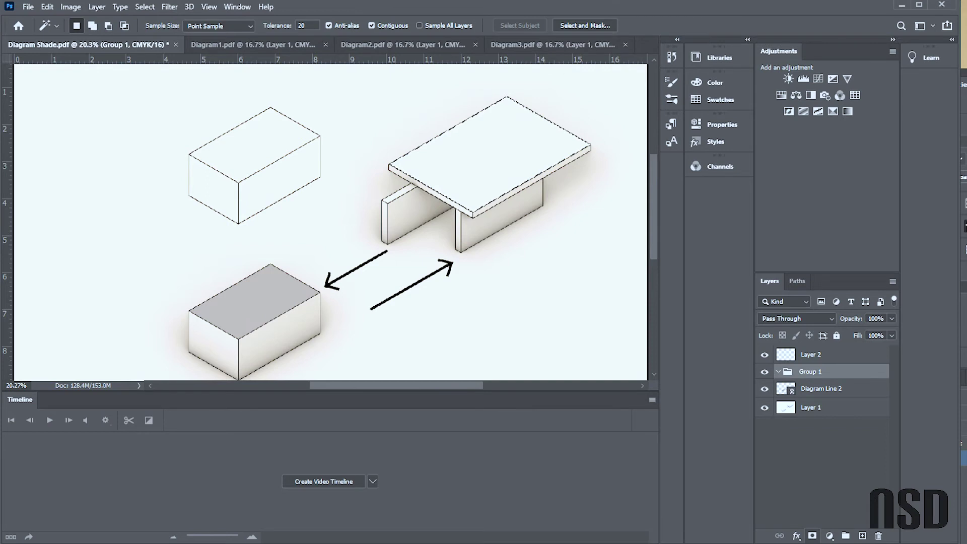
- Mask Group 1 to the selected tabletop and add an orange Solid Color fill inside the group at 40% opacity
{"action": "left_click", "coordinate": [812, 535]}
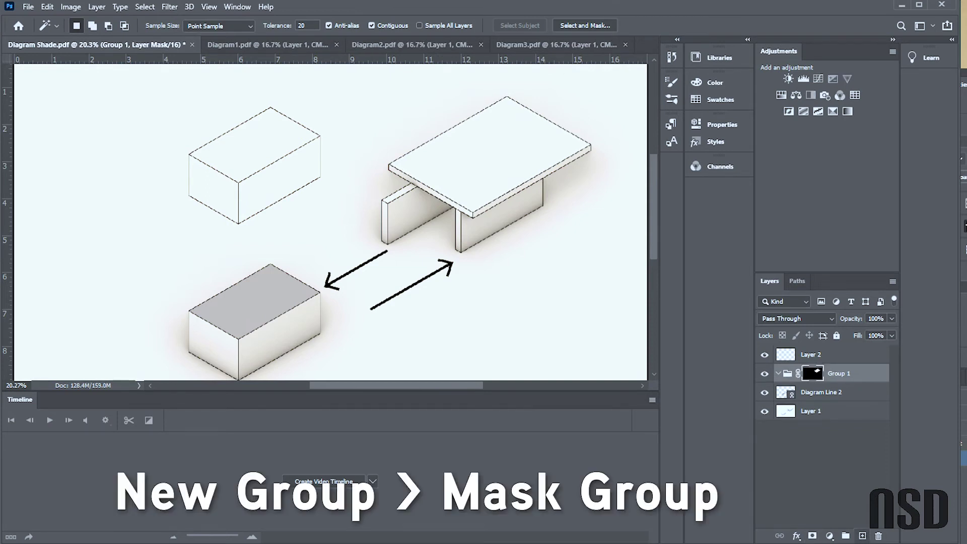
{"action": "left_click", "coordinate": [862, 535]}
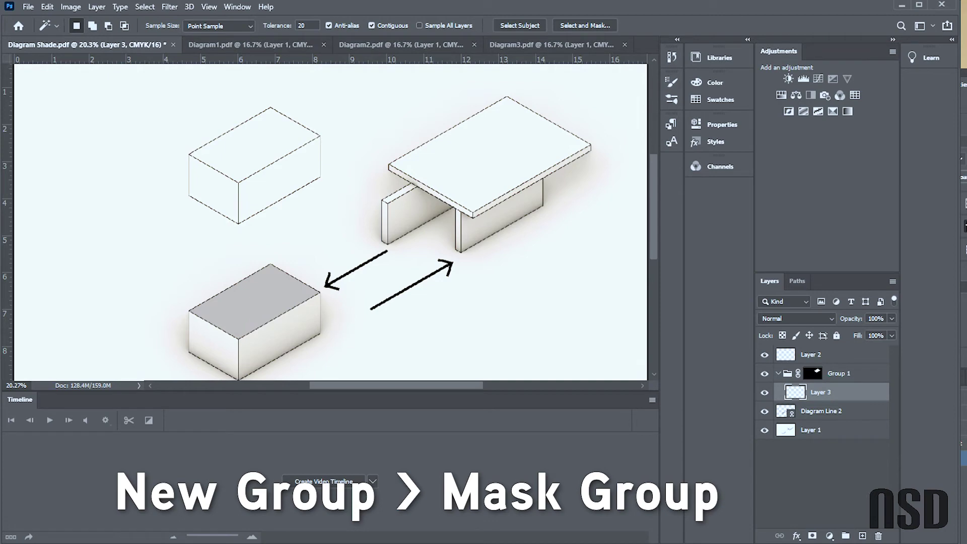
{"action": "left_click", "coordinate": [829, 535]}
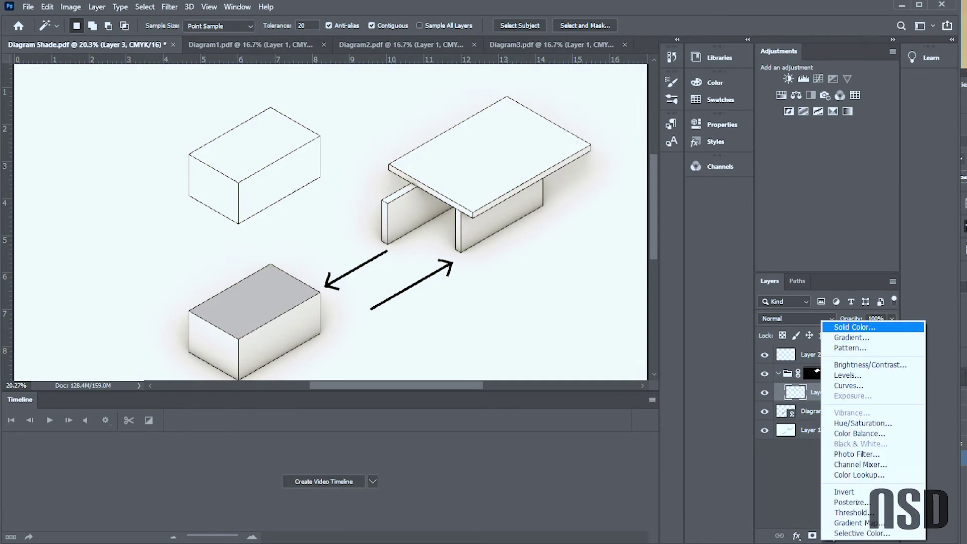
{"action": "left_click", "coordinate": [854, 327]}
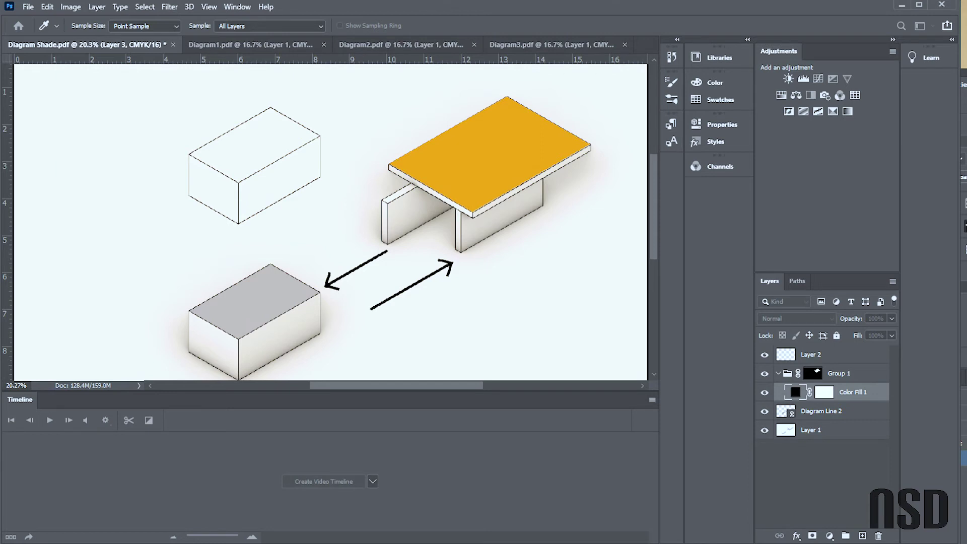
{"action": "key", "text": "Return"}
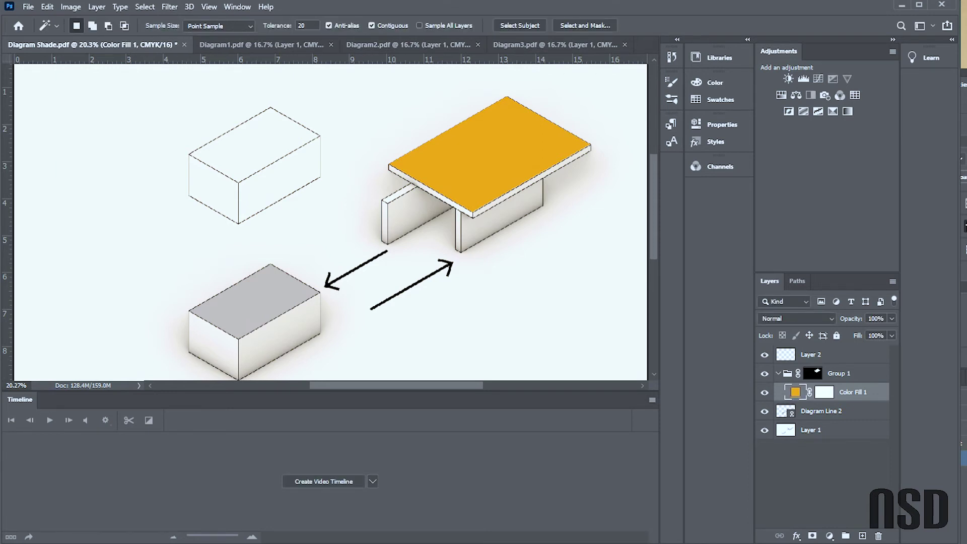
{"action": "left_click_drag", "start_coordinate": [892, 319], "coordinate": [856, 333]}
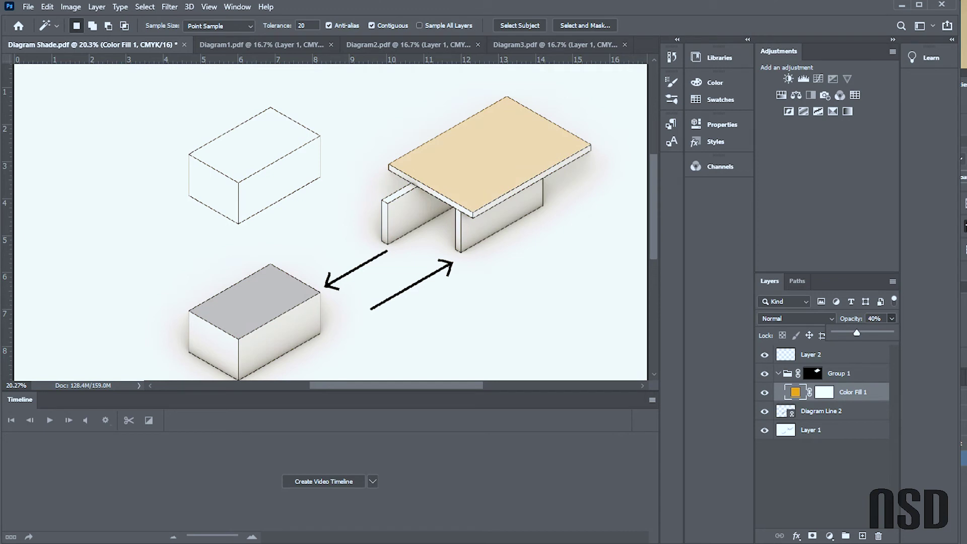
- Rename the masked group holding the orange fill as Roof
{"action": "left_click", "coordinate": [838, 373]}
{"action": "scroll", "coordinate": [416, 105], "scroll_direction": "down", "scroll_amount": 3}
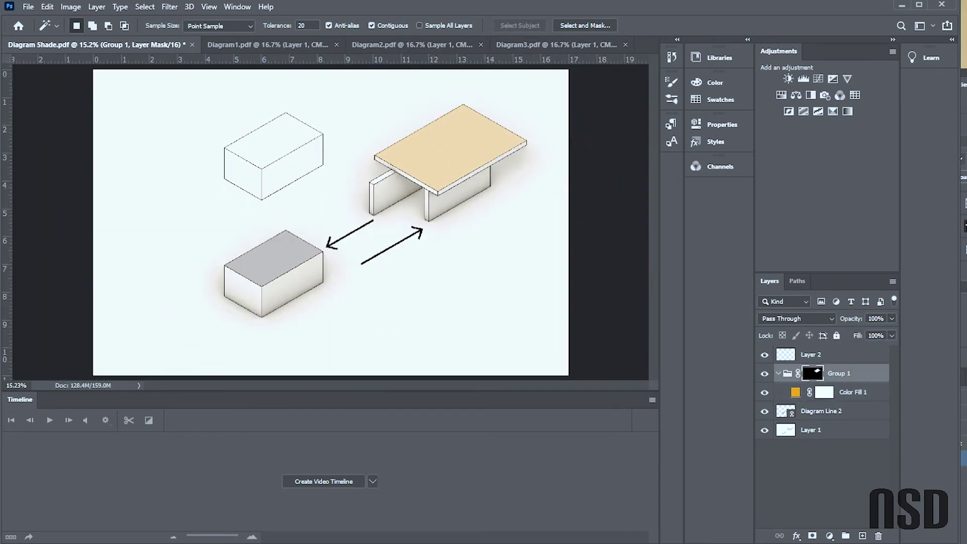
{"action": "double_click", "coordinate": [839, 373]}
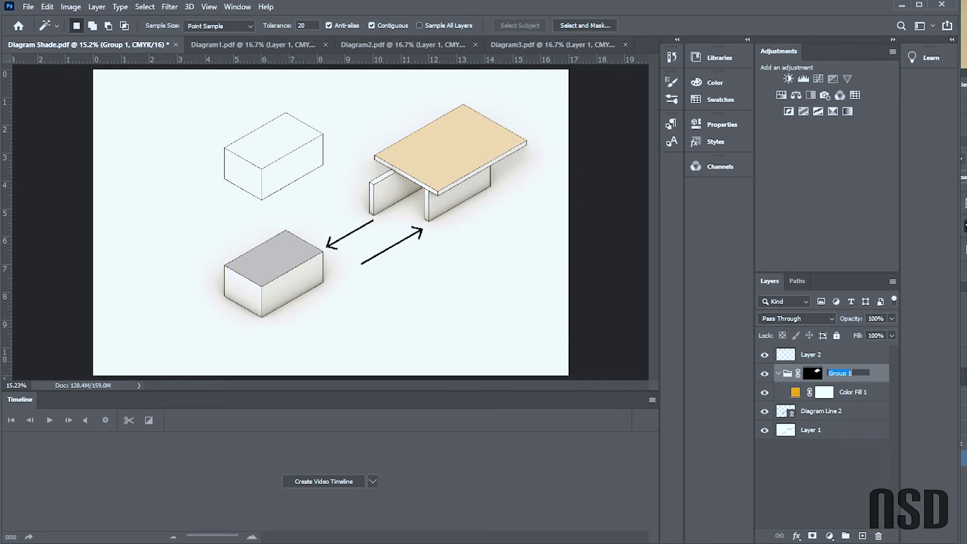
{"action": "type", "text": "Rood"}
{"action": "key", "text": "BackSpace"}
{"action": "type", "text": "f"}
{"action": "key", "text": "Return"}
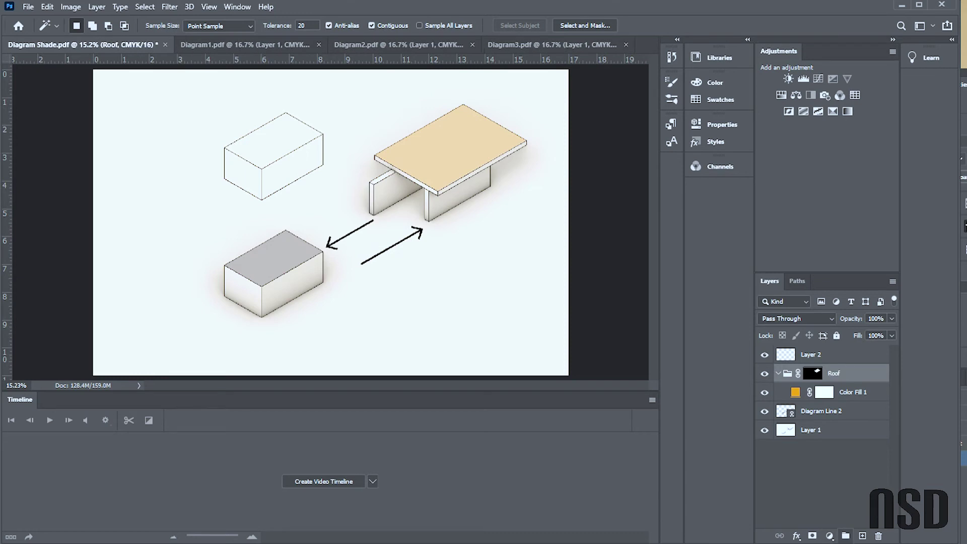
- Create a new layer group named Walls above the Roof group
{"action": "left_click", "coordinate": [845, 535]}
{"action": "double_click", "coordinate": [818, 372]}
{"action": "type", "text": "Walls"}
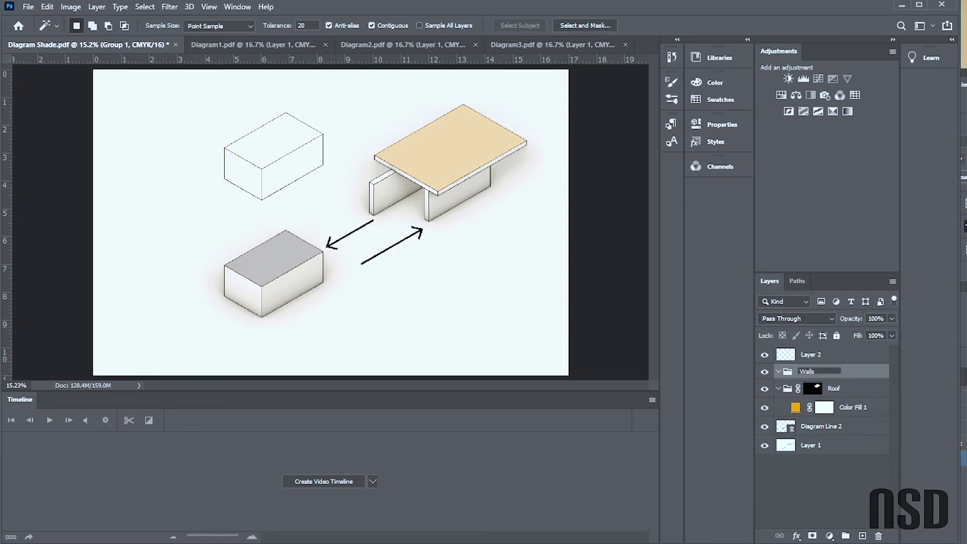
{"action": "key", "text": "Return"}
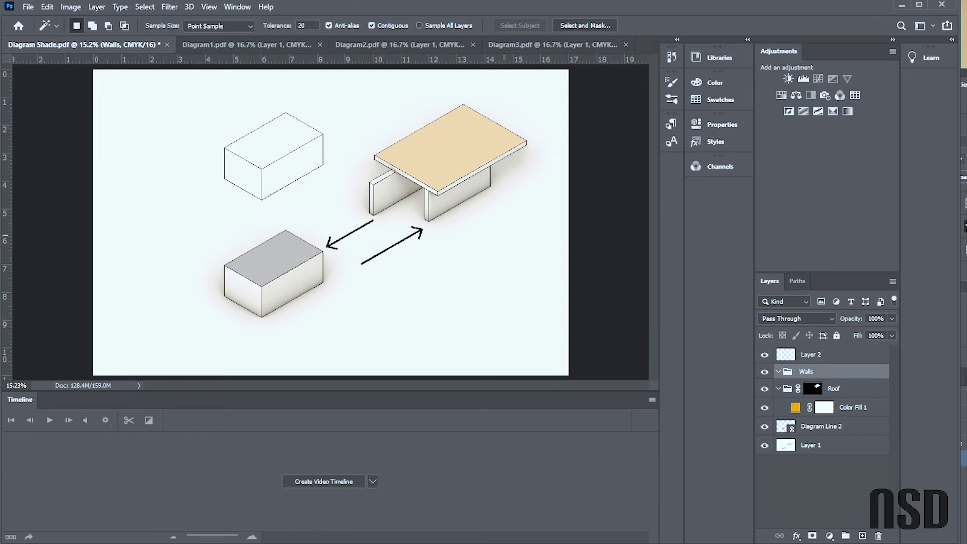
- Using the Diagram Line 2 linework, select the side and end faces of both table supports plus the lower box's right-hand face
{"action": "left_click", "coordinate": [821, 426]}
{"action": "left_click", "coordinate": [459, 195]}
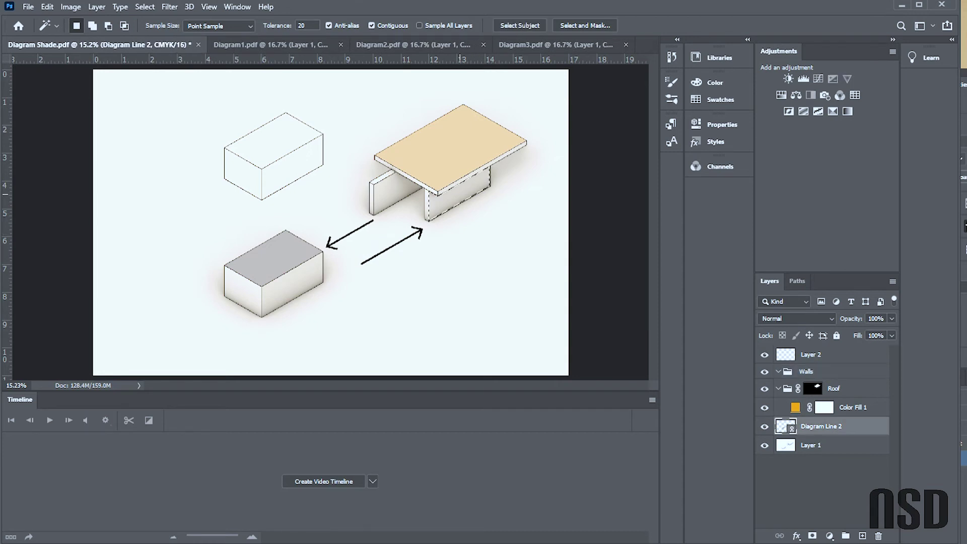
{"action": "left_click", "coordinate": [377, 194], "text": "shift"}
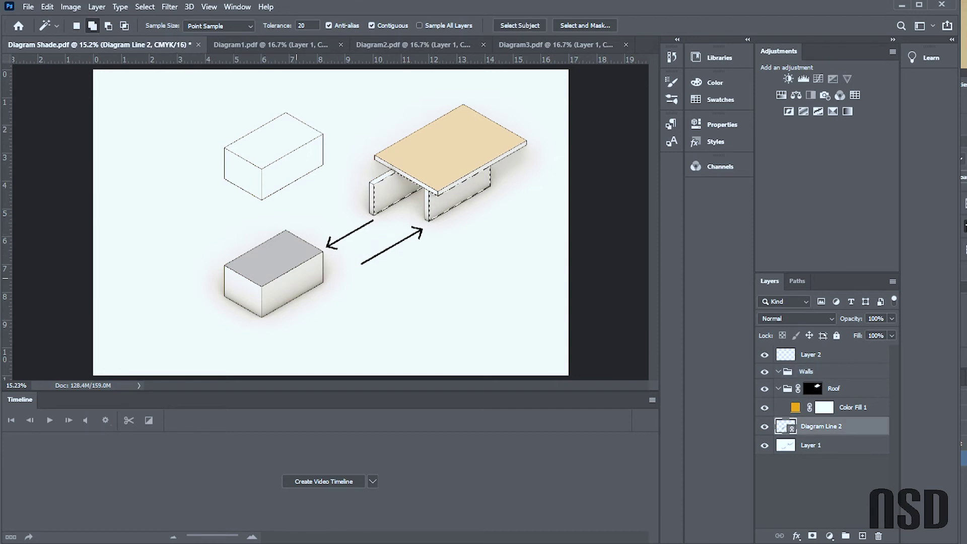
{"action": "left_click", "coordinate": [250, 296], "text": "shift"}
{"action": "key", "text": "ctrl+z"}
{"action": "key", "text": "ctrl+d"}
{"action": "left_click", "coordinate": [293, 285]}
{"action": "left_click", "coordinate": [395, 197], "text": "shift"}
{"action": "scroll", "coordinate": [447, 198], "scroll_direction": "up", "scroll_amount": 5}
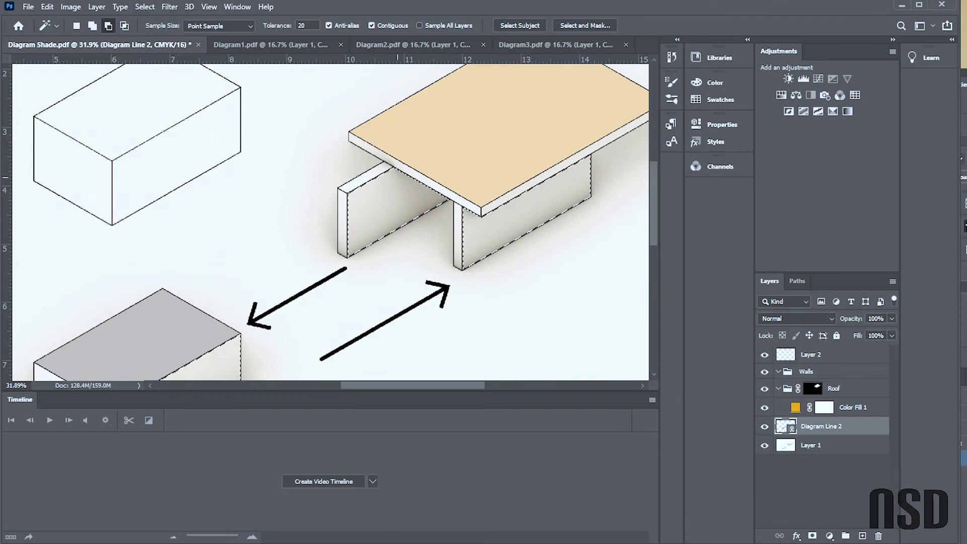
{"action": "left_click", "coordinate": [477, 257], "text": "shift"}
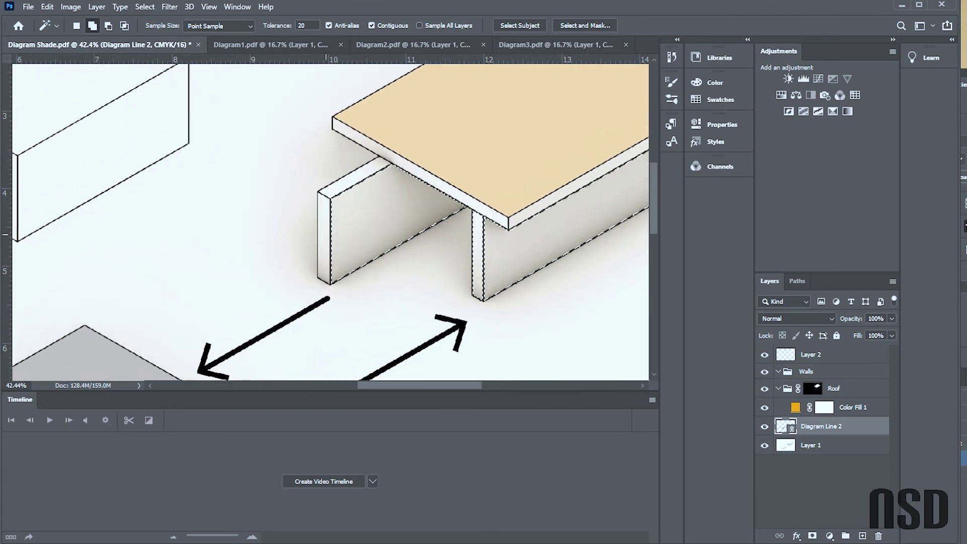
{"action": "left_click", "coordinate": [324, 237], "text": "shift"}
{"action": "scroll", "coordinate": [362, 205], "scroll_direction": "down", "scroll_amount": 4}
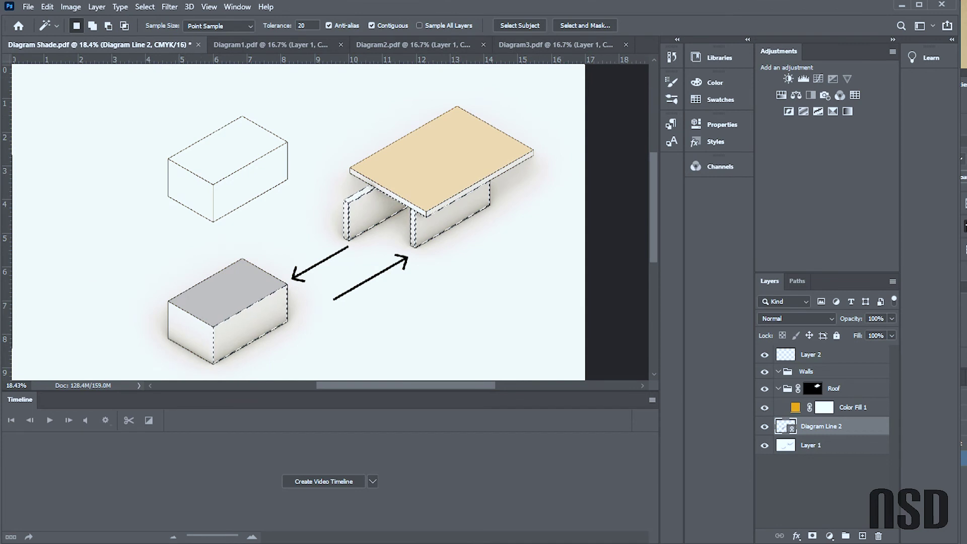
- Mask the Walls group to the selected faces and add a magenta Solid Color fill inside it at 39% opacity
{"action": "left_click", "coordinate": [831, 371]}
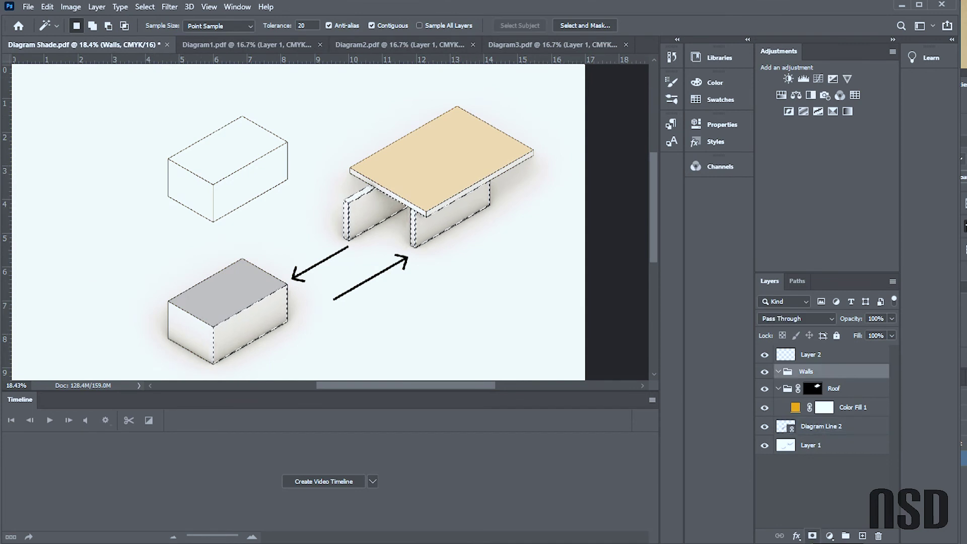
{"action": "left_click", "coordinate": [812, 536]}
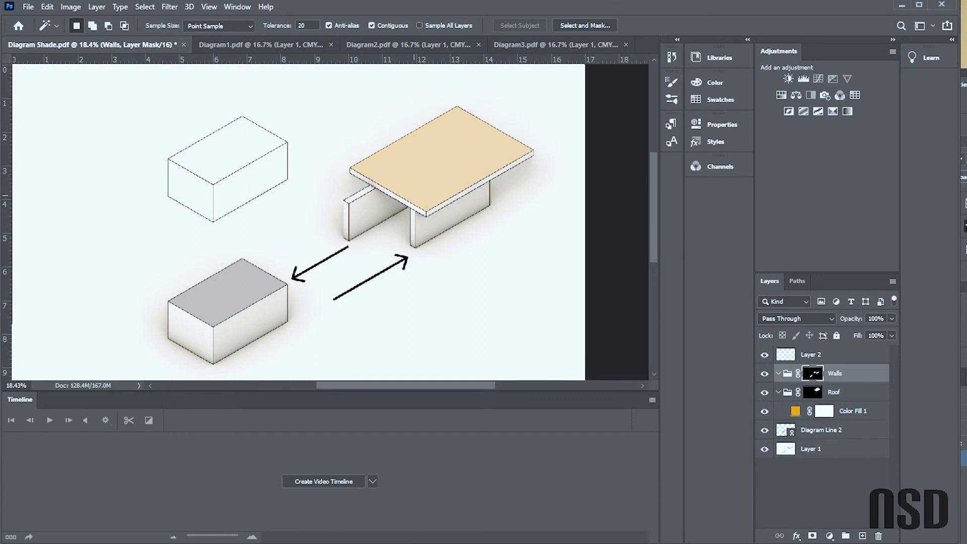
{"action": "scroll", "coordinate": [412, 198], "scroll_direction": "down", "scroll_amount": 1}
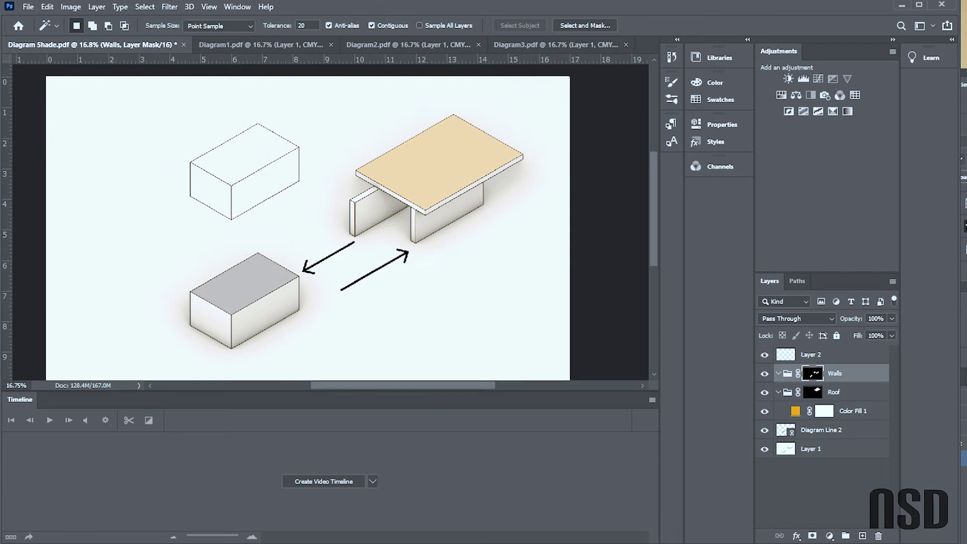
{"action": "left_click", "coordinate": [829, 535]}
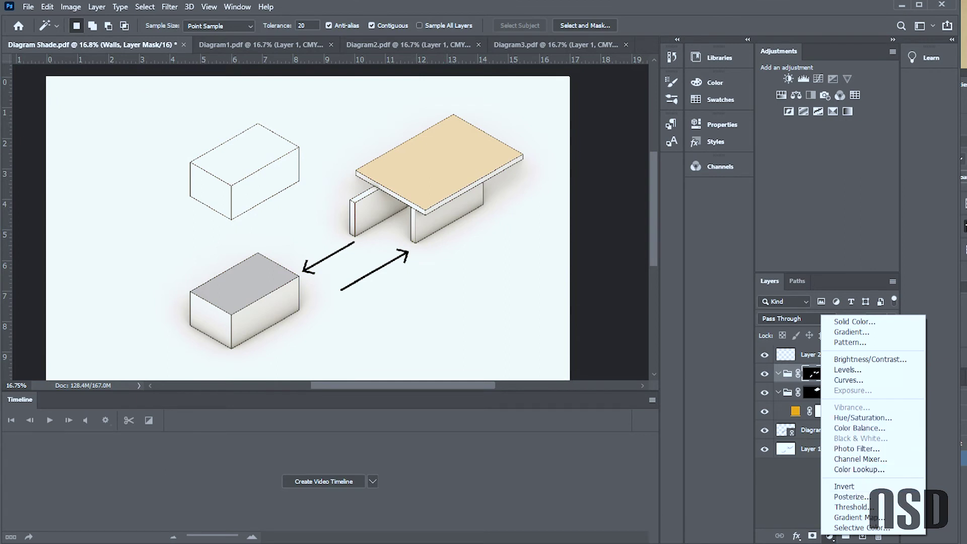
{"action": "left_click", "coordinate": [855, 322]}
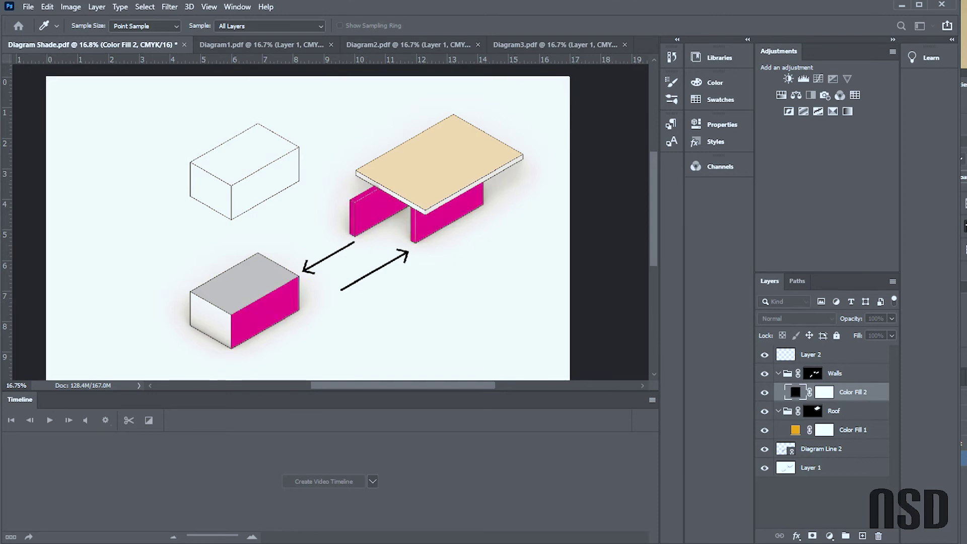
{"action": "key", "text": "Return"}
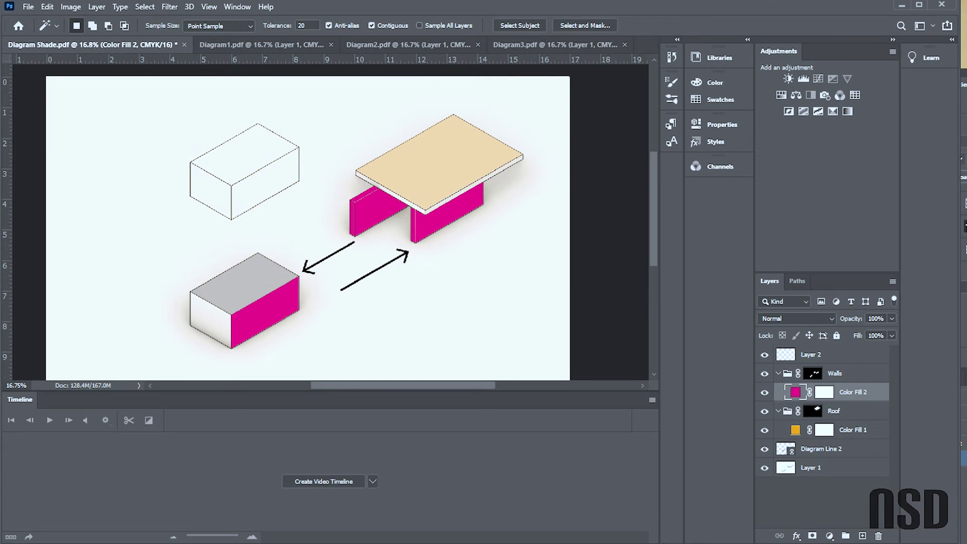
{"action": "left_click", "coordinate": [890, 319]}
{"action": "left_click_drag", "start_coordinate": [893, 332], "coordinate": [855, 332]}
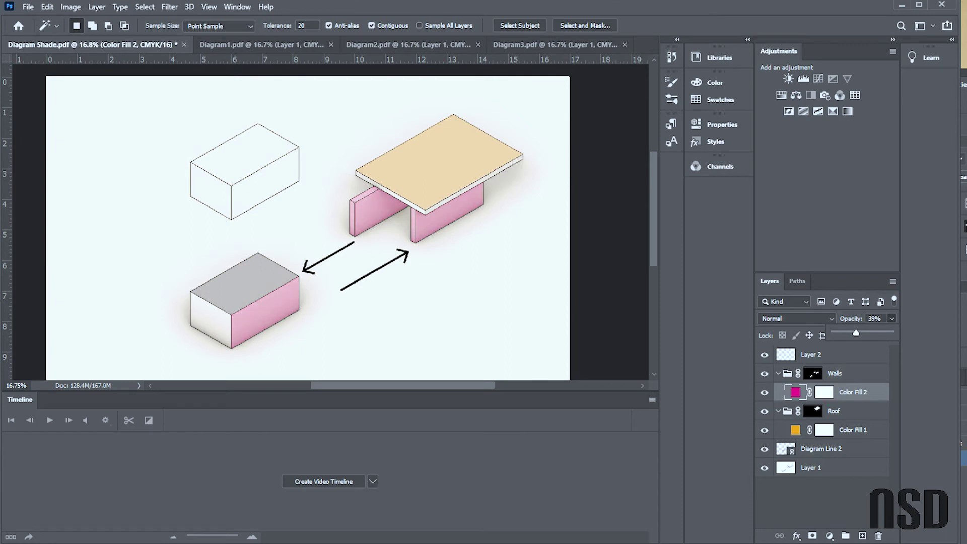
{"action": "left_click", "coordinate": [831, 491]}
- Move the Diagram Line 2 layer to the top of the layer stack, above Layer 2, and deselect it
{"action": "left_click", "coordinate": [830, 448]}
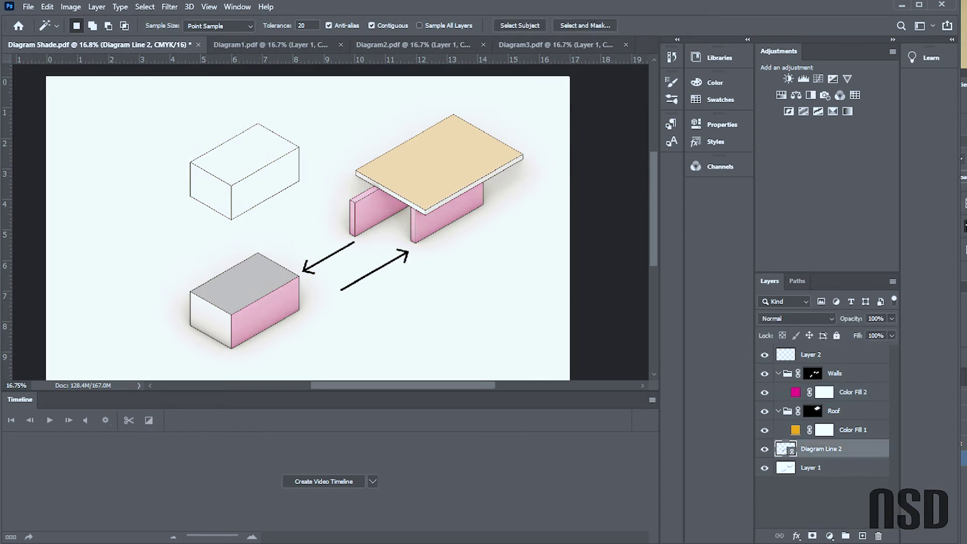
{"action": "left_click_drag", "start_coordinate": [821, 448], "coordinate": [820, 359]}
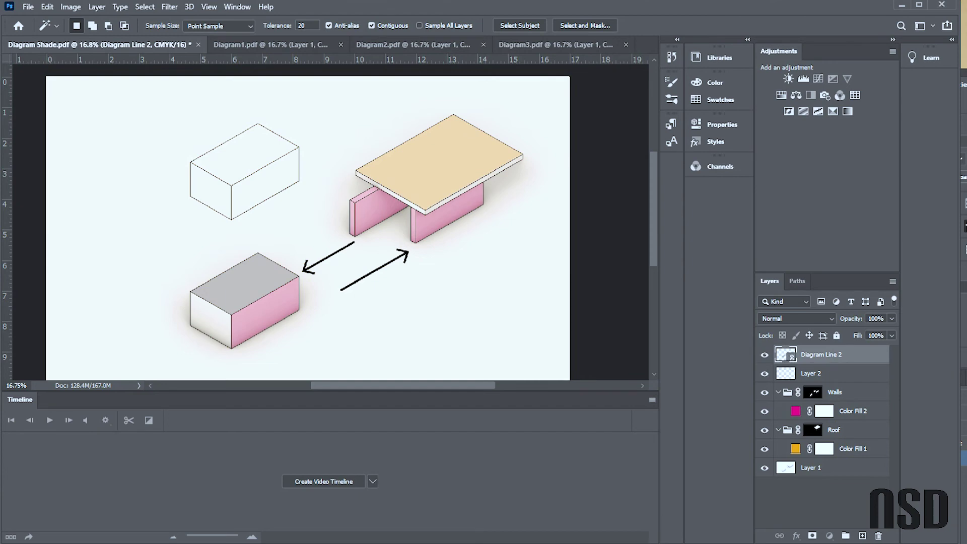
{"action": "left_click", "coordinate": [827, 490]}
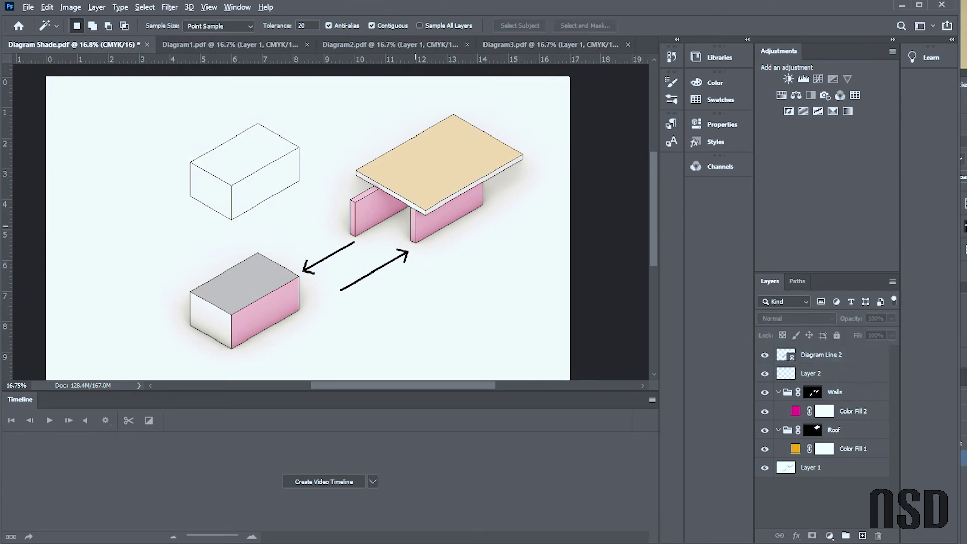
{"action": "scroll", "coordinate": [417, 222], "scroll_direction": "up", "scroll_amount": 5}
{"action": "scroll", "coordinate": [423, 213], "scroll_direction": "down", "scroll_amount": 4}
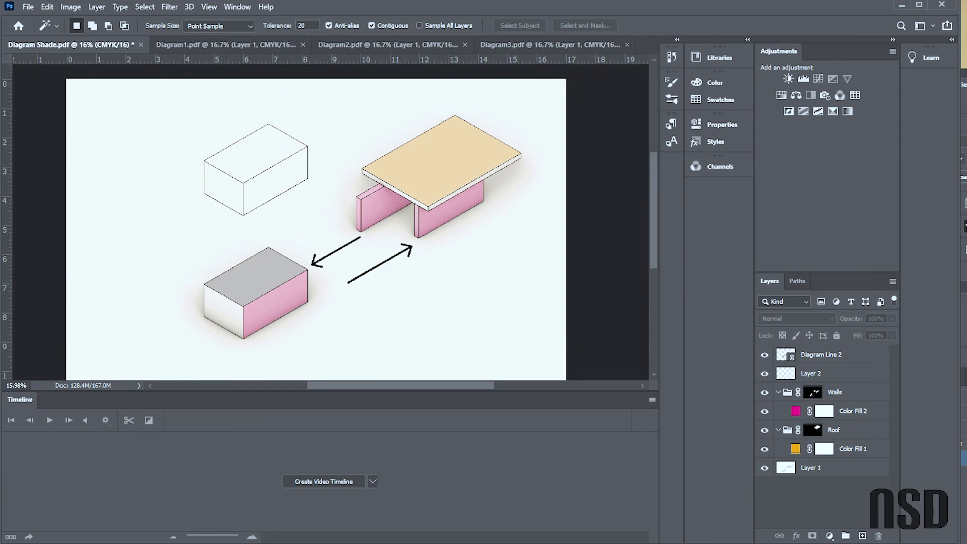
- Switch to Illustrator and remove the fill from the lower box's top face in Diagram Line 2
{"action": "key", "text": "alt+Tab"}
{"action": "left_click_drag", "start_coordinate": [504, 181], "coordinate": [509, 46]}
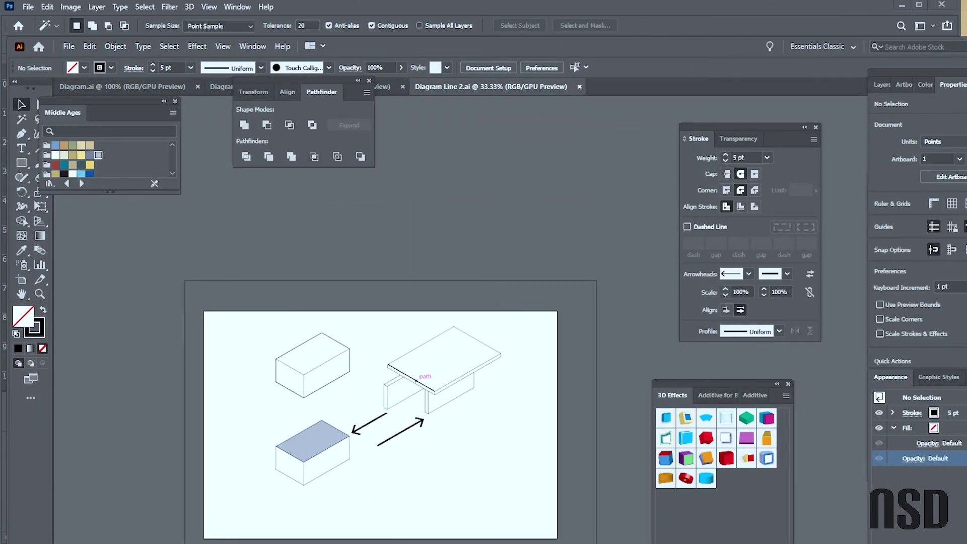
{"action": "left_click", "coordinate": [312, 441]}
{"action": "key", "text": "Delete"}
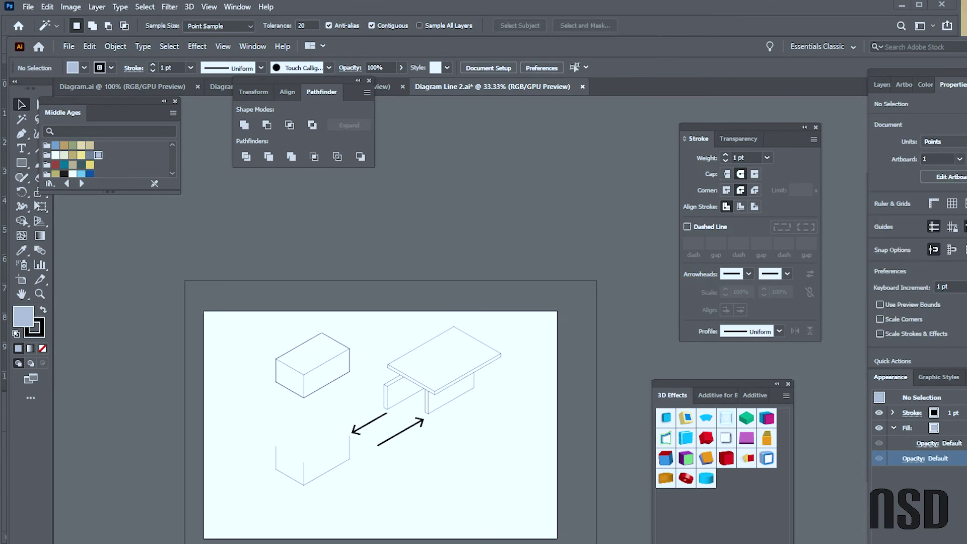
{"action": "key", "text": "ctrl+z"}
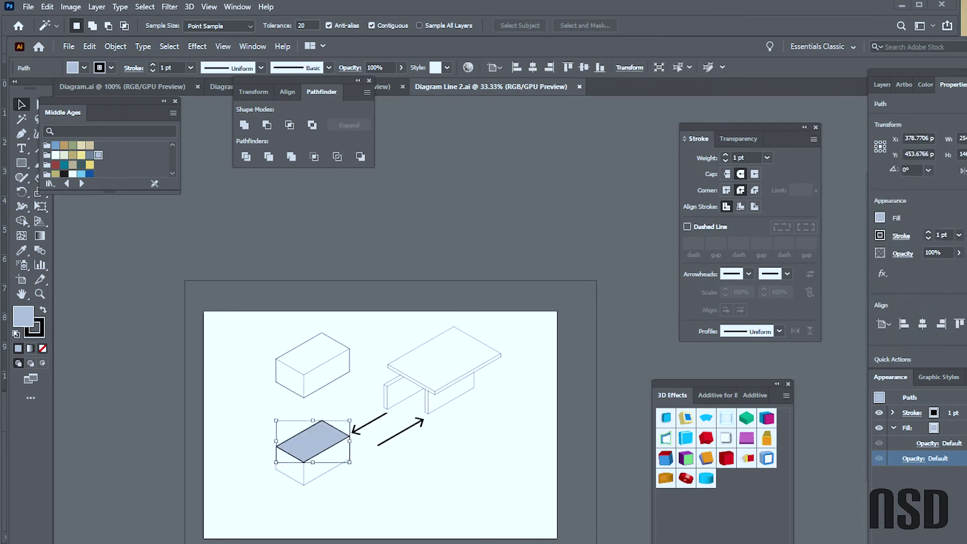
{"action": "left_click", "coordinate": [42, 348]}
{"action": "key", "text": "ctrl+shift+a"}
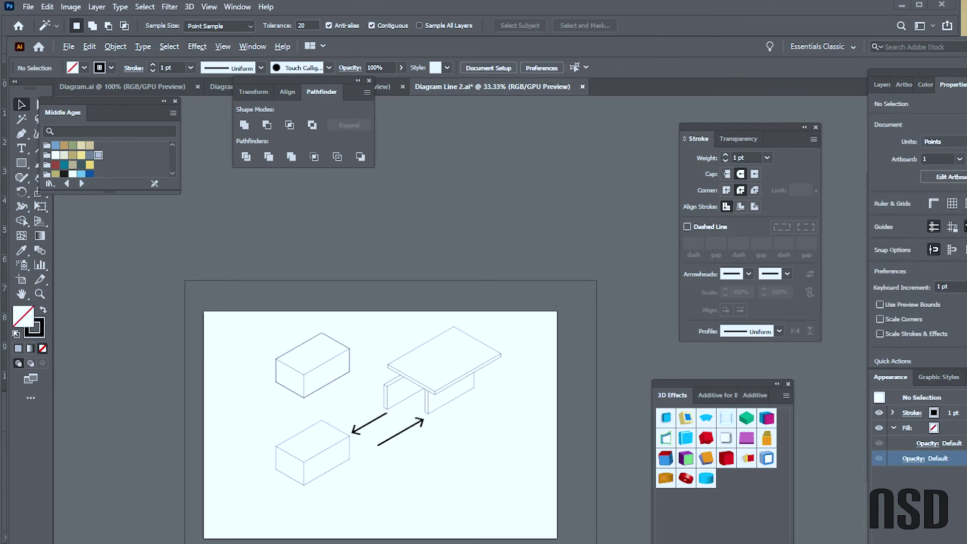
{"action": "key", "text": "ctrl+plus"}
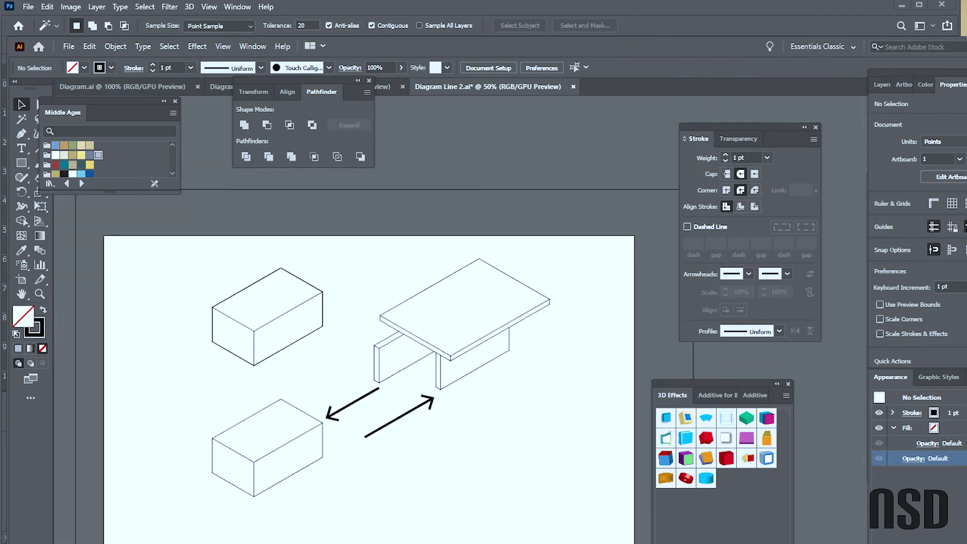
- Save the edited Diagram Line 2 file and return to the Diagram Shade document in Photoshop
{"action": "left_click_drag", "start_coordinate": [353, 46], "coordinate": [338, 31]}
{"action": "left_click", "coordinate": [54, 31]}
{"action": "left_click", "coordinate": [73, 129]}
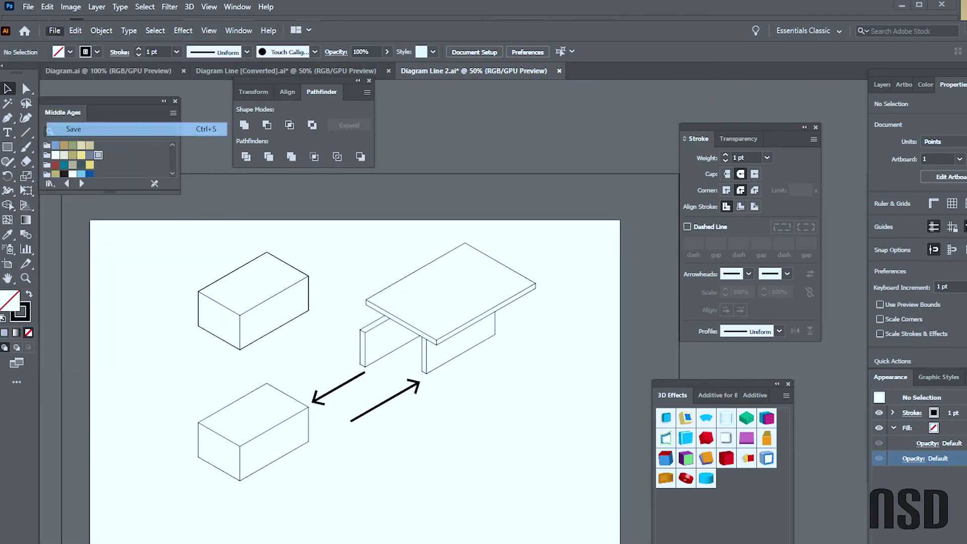
{"action": "key", "text": "alt+Tab"}
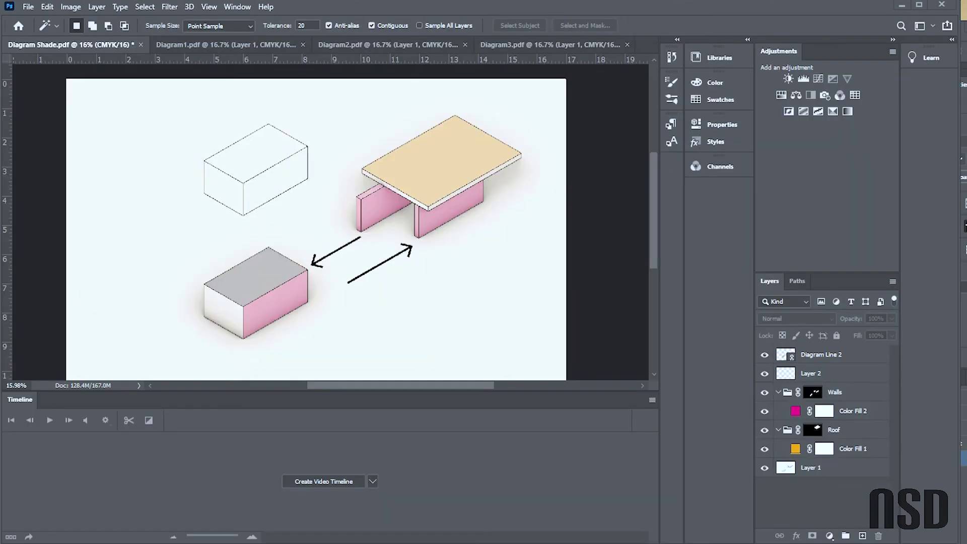
{"action": "scroll", "coordinate": [267, 303], "scroll_direction": "down", "scroll_amount": 2}
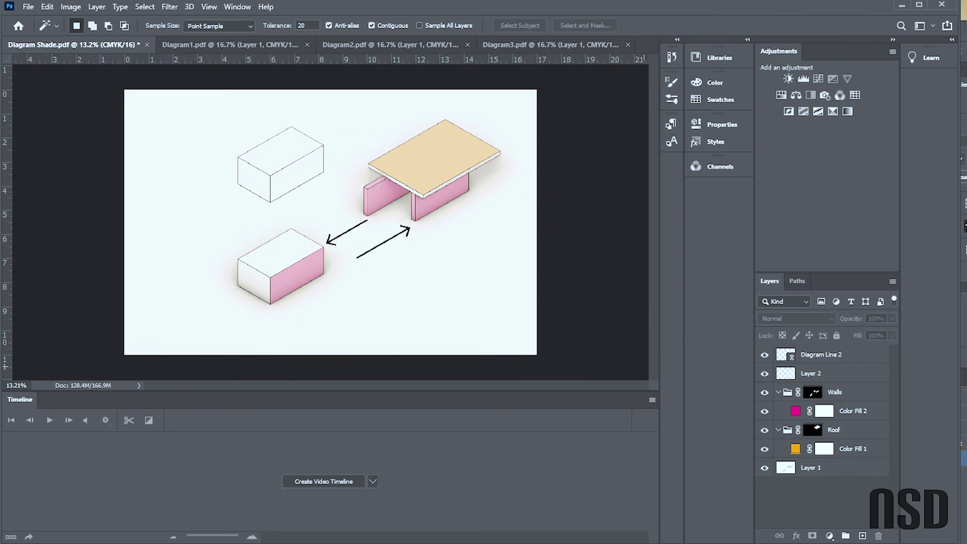
- Open the grey watercolor texture image ".png" from the Photoshop Resources folder on Google Drive
{"action": "left_click", "coordinate": [812, 391]}
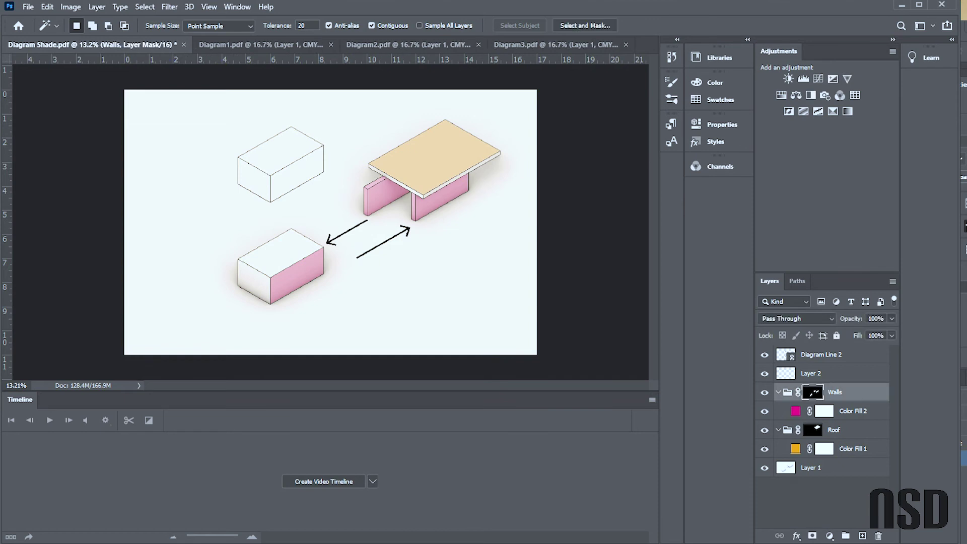
{"action": "left_click", "coordinate": [27, 7]}
{"action": "mouse_move", "coordinate": [96, 6]}
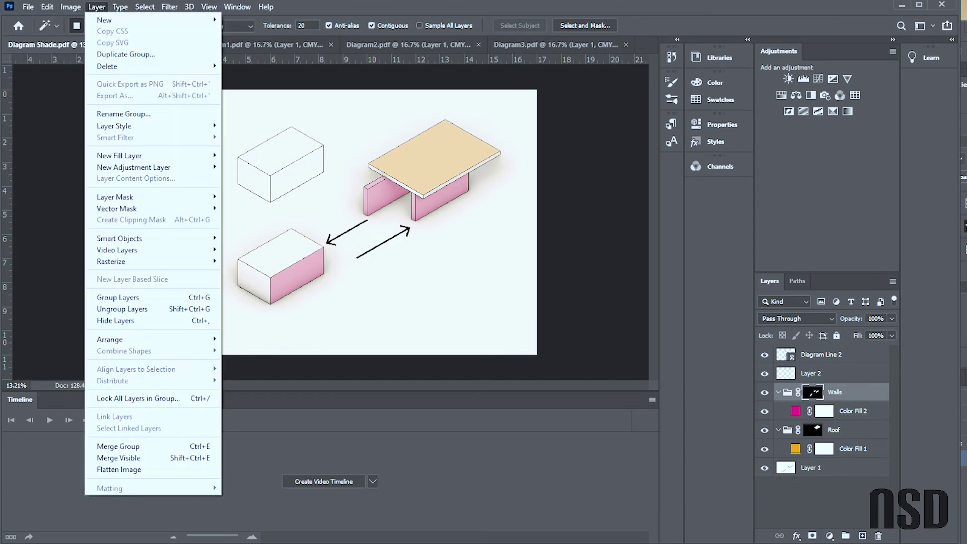
{"action": "left_click", "coordinate": [40, 31]}
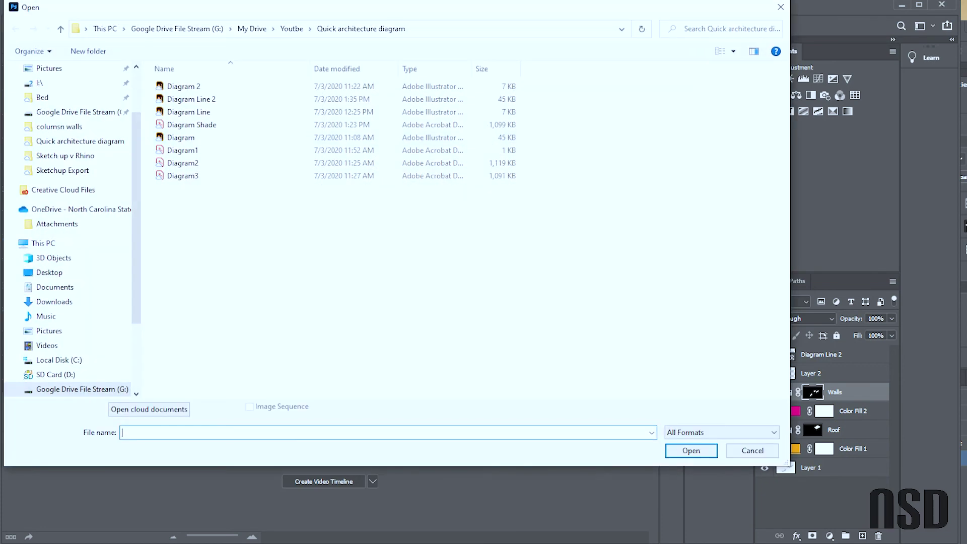
{"action": "left_click", "coordinate": [75, 112]}
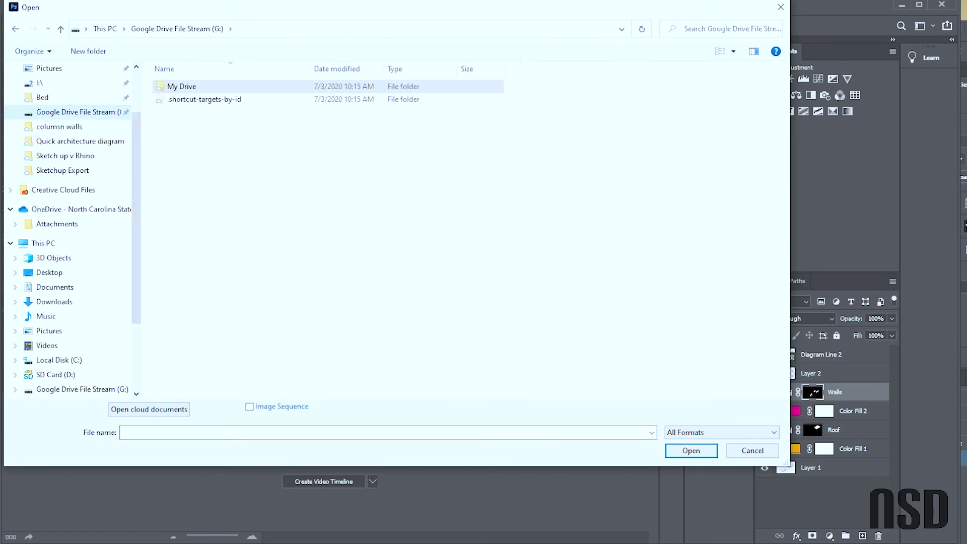
{"action": "double_click", "coordinate": [181, 86]}
{"action": "double_click", "coordinate": [201, 201]}
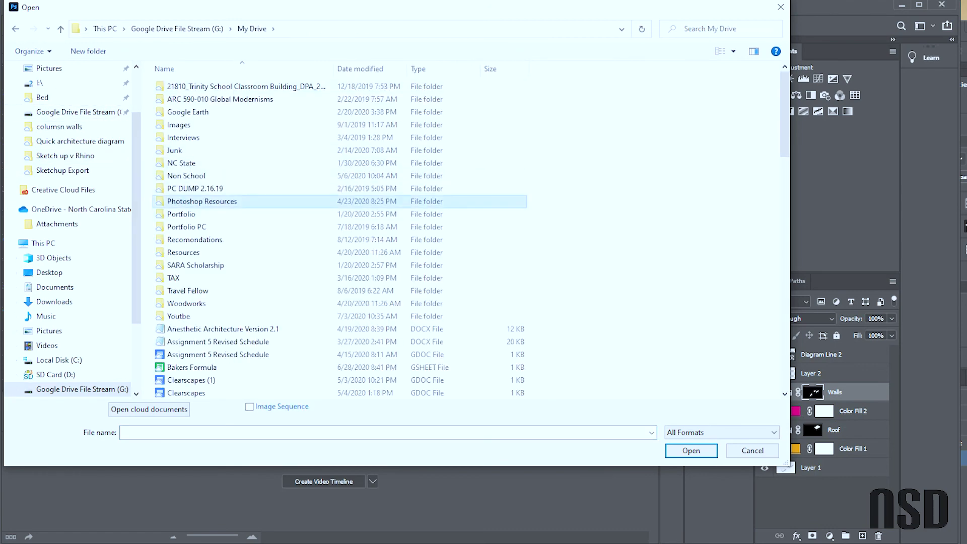
{"action": "left_click", "coordinate": [270, 136]}
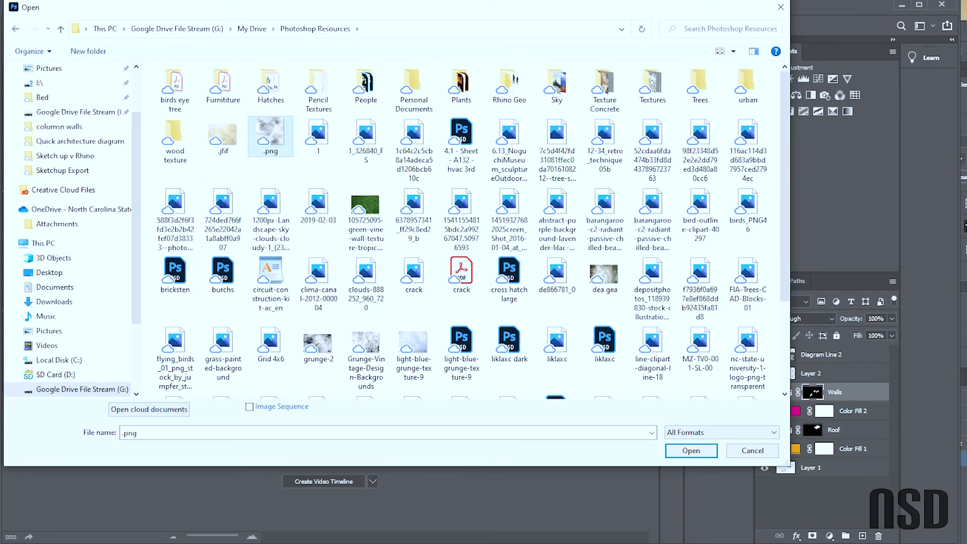
{"action": "key", "text": "Return"}
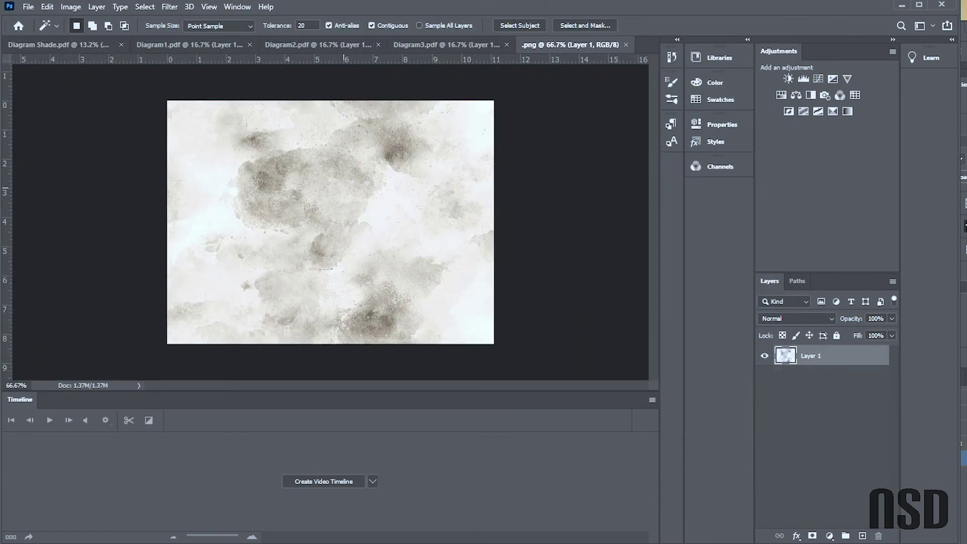
- Copy the entire watercolor texture and paste it into Diagram Shade inside the Walls group, above Color Fill 2
{"action": "key", "text": "ctrl+a"}
{"action": "left_click", "coordinate": [59, 44]}
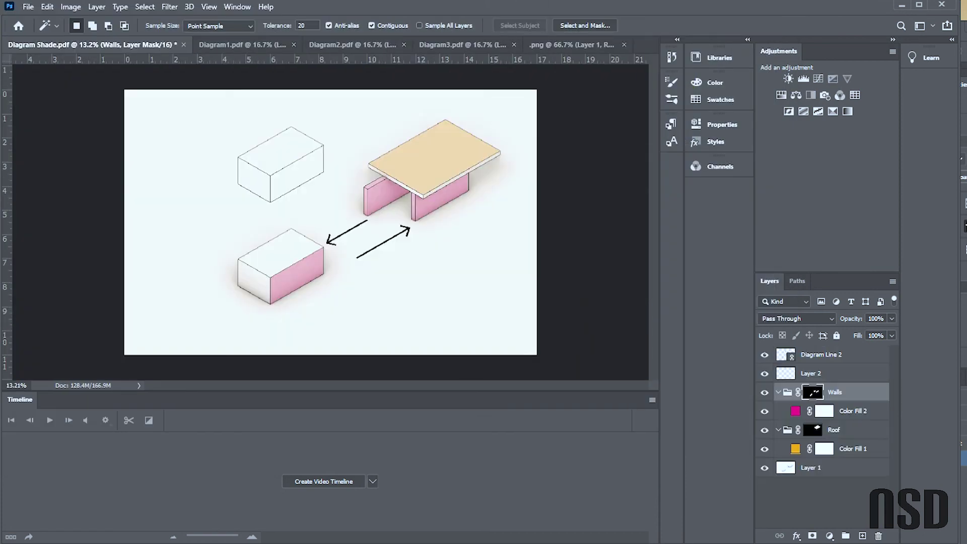
{"action": "left_click", "coordinate": [852, 411]}
{"action": "key", "text": "ctrl+v"}
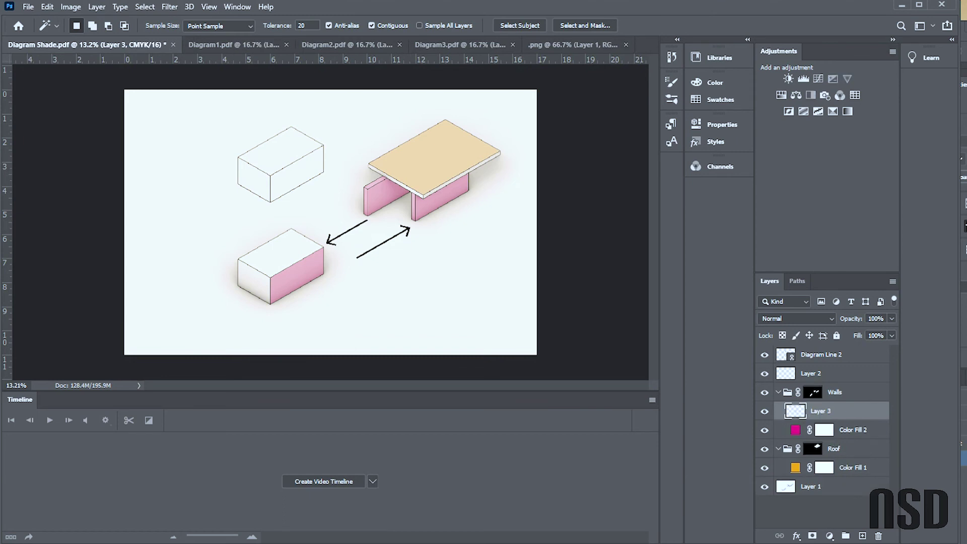
{"action": "left_click", "coordinate": [812, 392]}
{"action": "left_click", "coordinate": [820, 411]}
- Enlarge the pasted texture in the Walls group to about 555% and position it to cover all the wall faces
{"action": "key", "text": "v"}
{"action": "left_click_drag", "start_coordinate": [289, 171], "coordinate": [390, 142]}
{"action": "key", "text": "ctrl+t"}
{"action": "left_click_drag", "start_coordinate": [461, 222], "coordinate": [642, 377]}
{"action": "left_click_drag", "start_coordinate": [491, 188], "coordinate": [301, 192]}
{"action": "left_click_drag", "start_coordinate": [474, 178], "coordinate": [566, 110]}
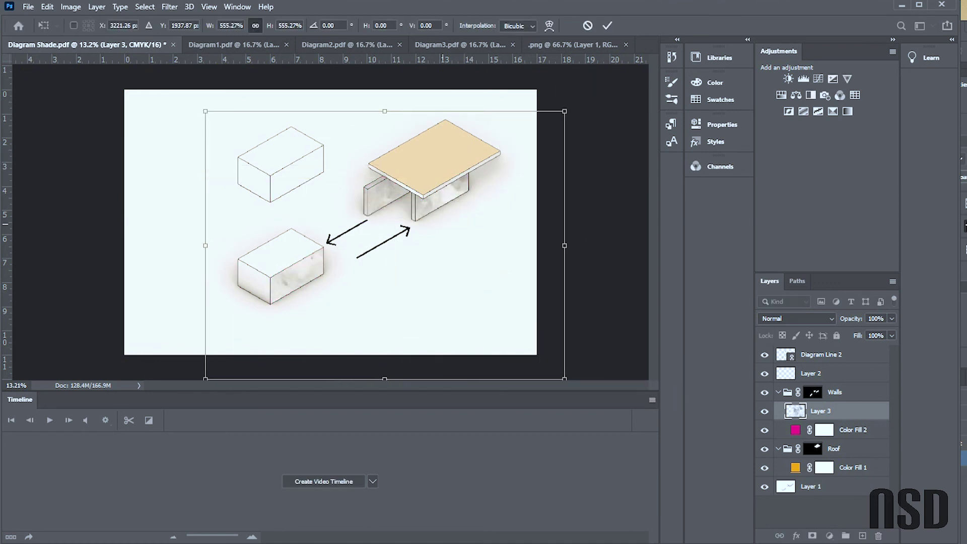
{"action": "left_click_drag", "start_coordinate": [450, 224], "coordinate": [433, 250]}
{"action": "key", "text": "Return"}
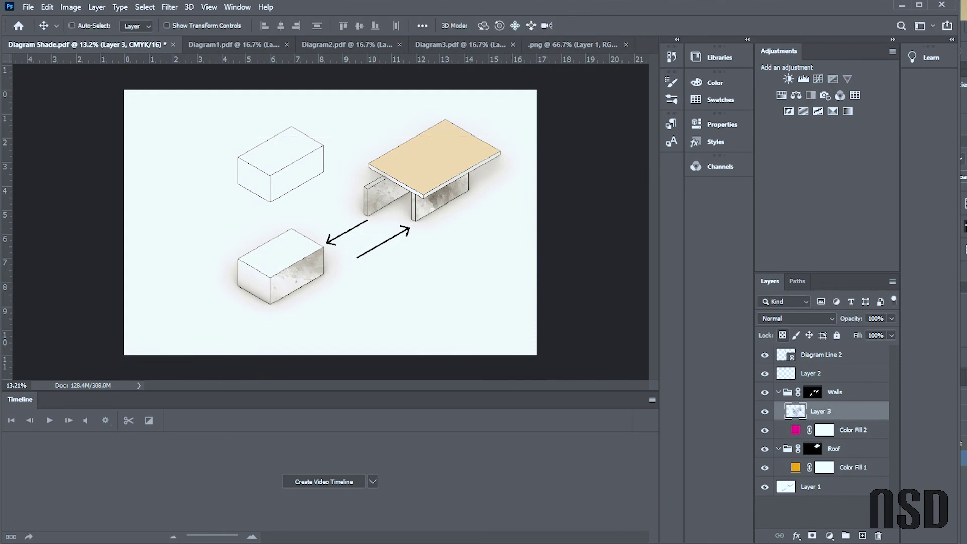
- Lower the wall texture layer's opacity to 28% so the magenta fill shows through
{"action": "left_click", "coordinate": [891, 318]}
{"action": "left_click_drag", "start_coordinate": [890, 332], "coordinate": [850, 333]}
{"action": "scroll", "coordinate": [387, 173], "scroll_direction": "up", "scroll_amount": 5}
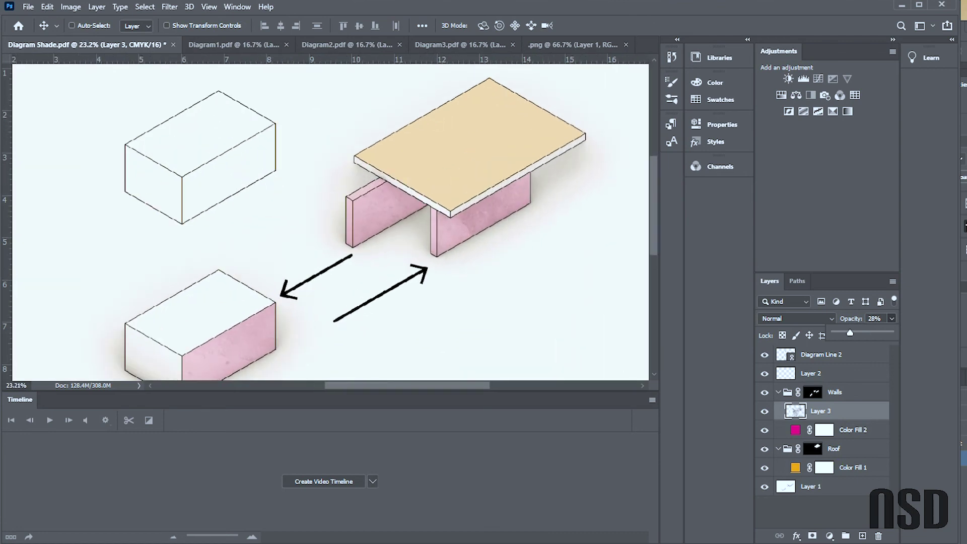
{"action": "scroll", "coordinate": [430, 176], "scroll_direction": "down", "scroll_amount": 2}
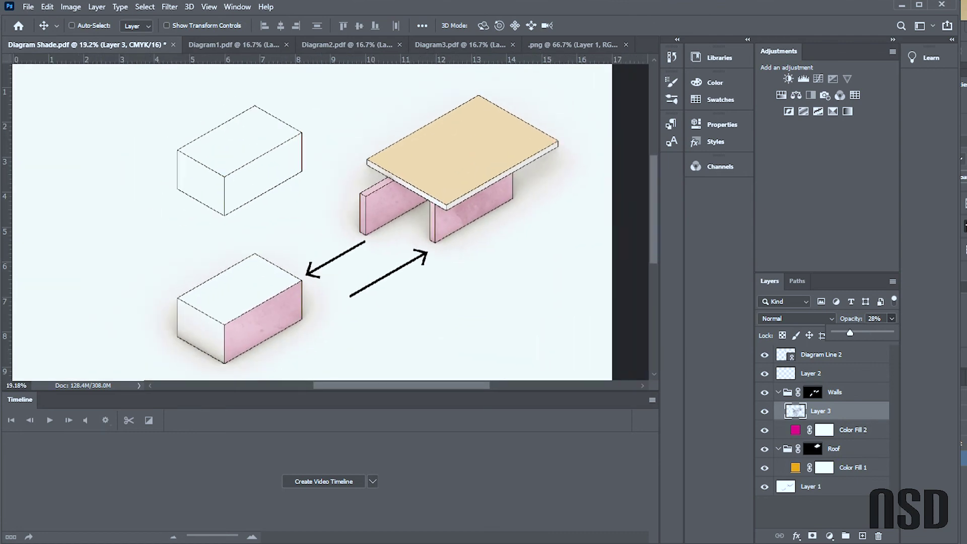
{"action": "scroll", "coordinate": [371, 174], "scroll_direction": "down", "scroll_amount": 2}
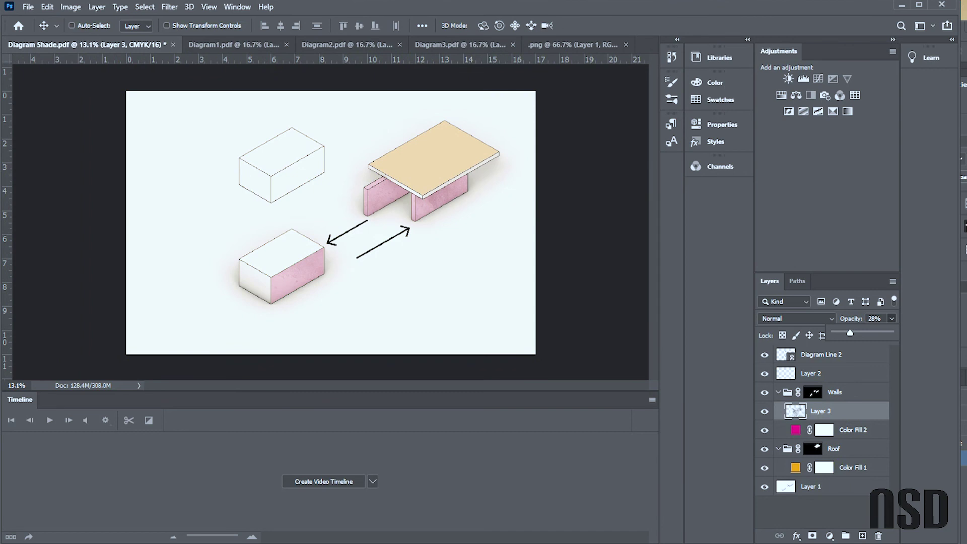
- Magic Wand-select the background around the objects on Diagram Line 2 and create a new top group masked to that selection
{"action": "key", "text": "w"}
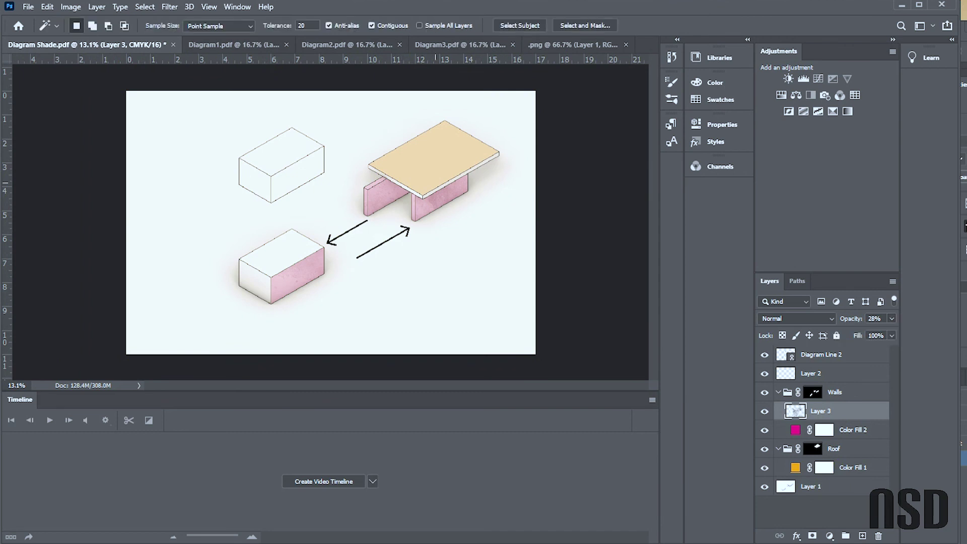
{"action": "left_click", "coordinate": [384, 243]}
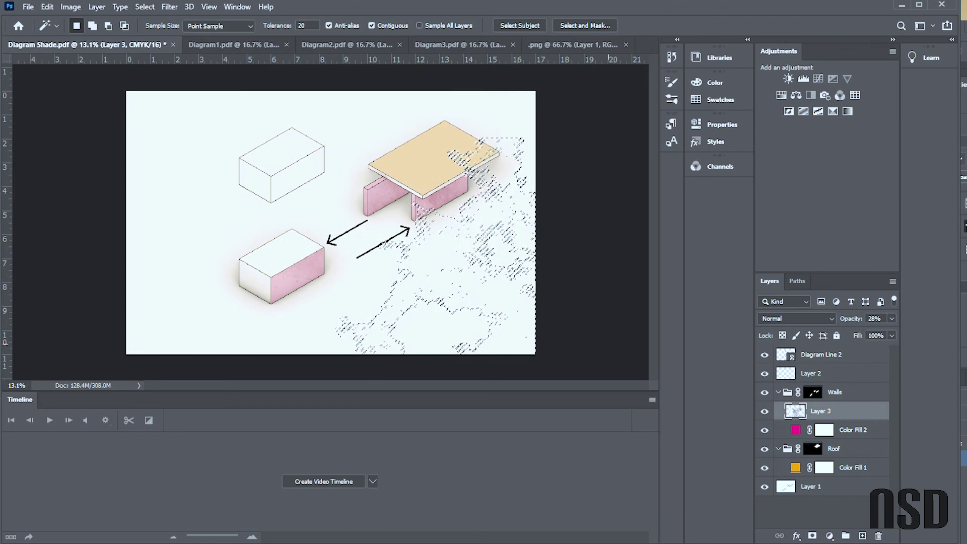
{"action": "left_click", "coordinate": [830, 354]}
{"action": "left_click", "coordinate": [316, 311]}
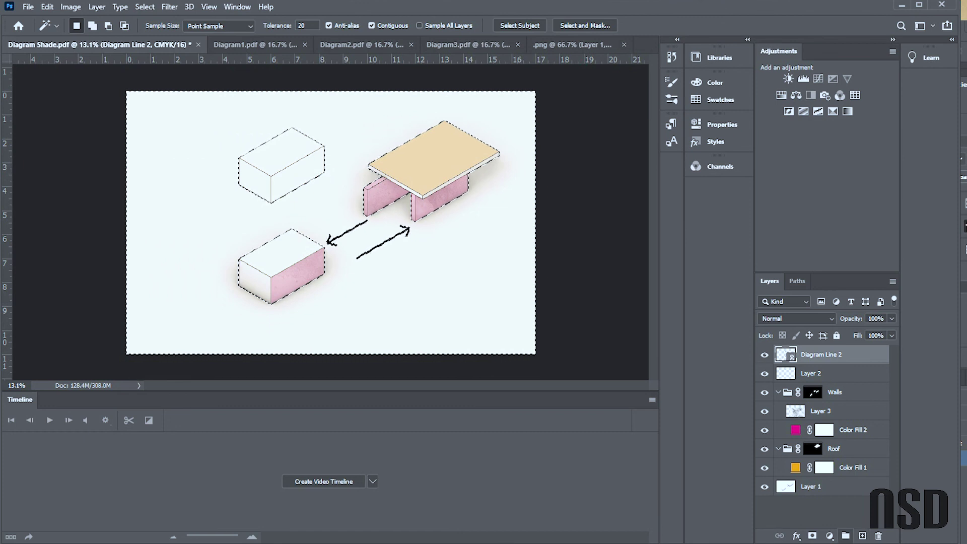
{"action": "left_click", "coordinate": [846, 536]}
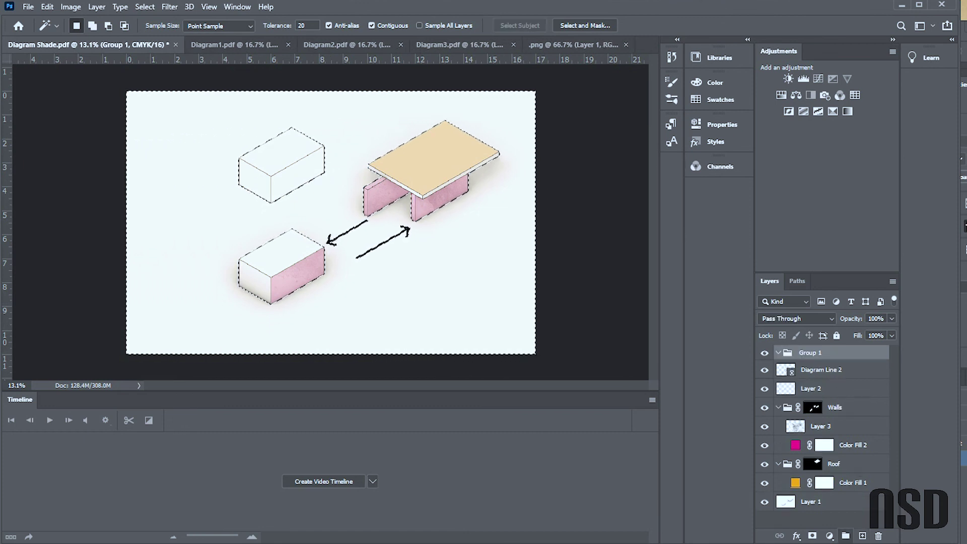
{"action": "left_click", "coordinate": [812, 535]}
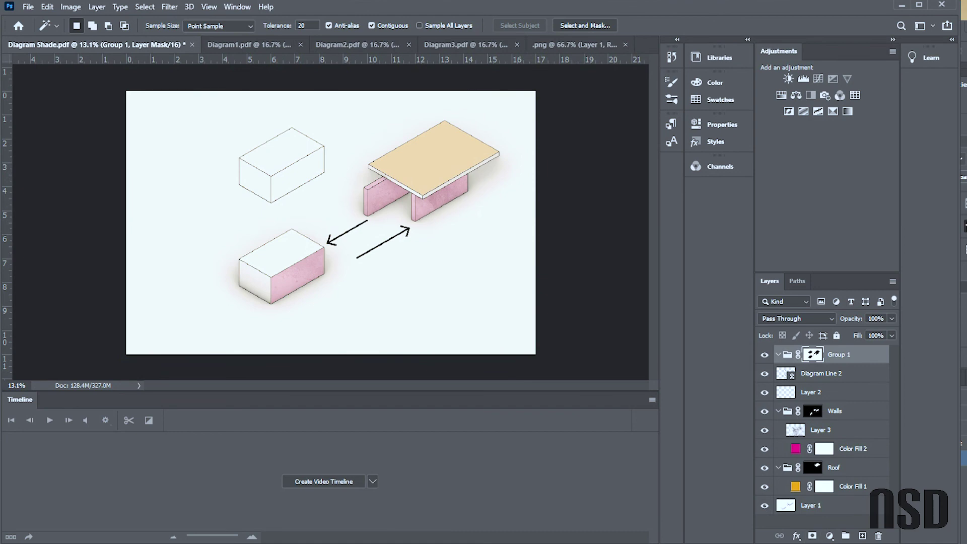
- Open the Grunge-Vintage-Design-Backgrounds image from the Photoshop Resources folder
{"action": "left_click", "coordinate": [28, 7]}
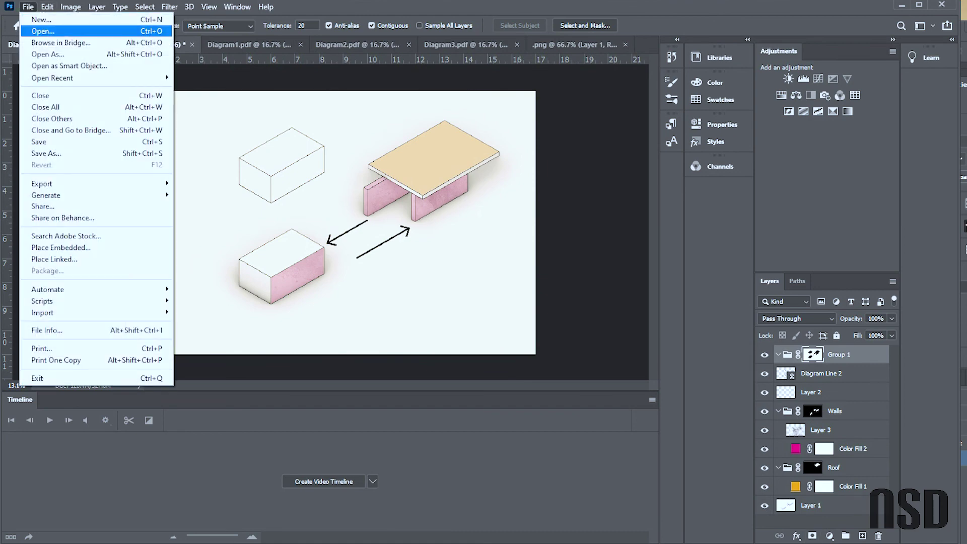
{"action": "left_click", "coordinate": [43, 30]}
{"action": "left_click", "coordinate": [223, 135]}
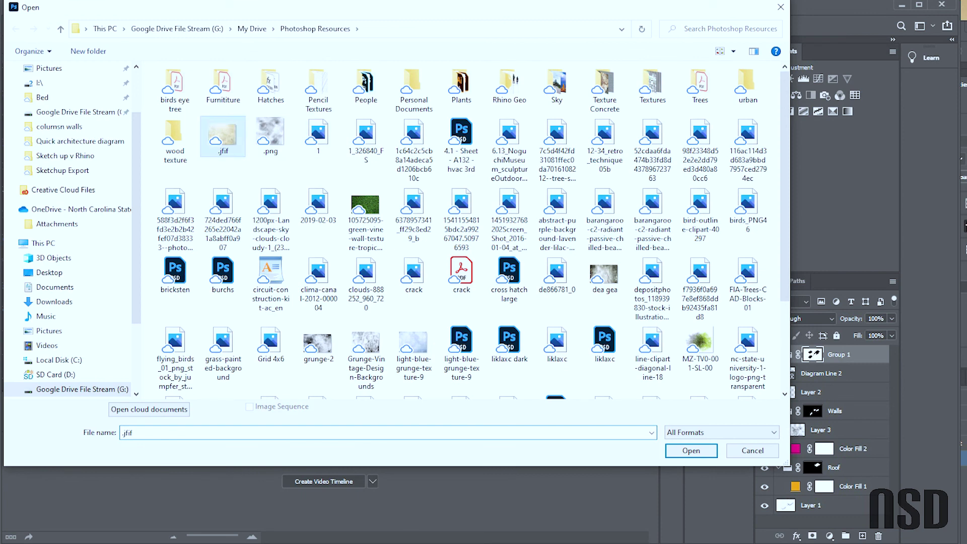
{"action": "left_click", "coordinate": [365, 358]}
{"action": "left_click", "coordinate": [691, 451]}
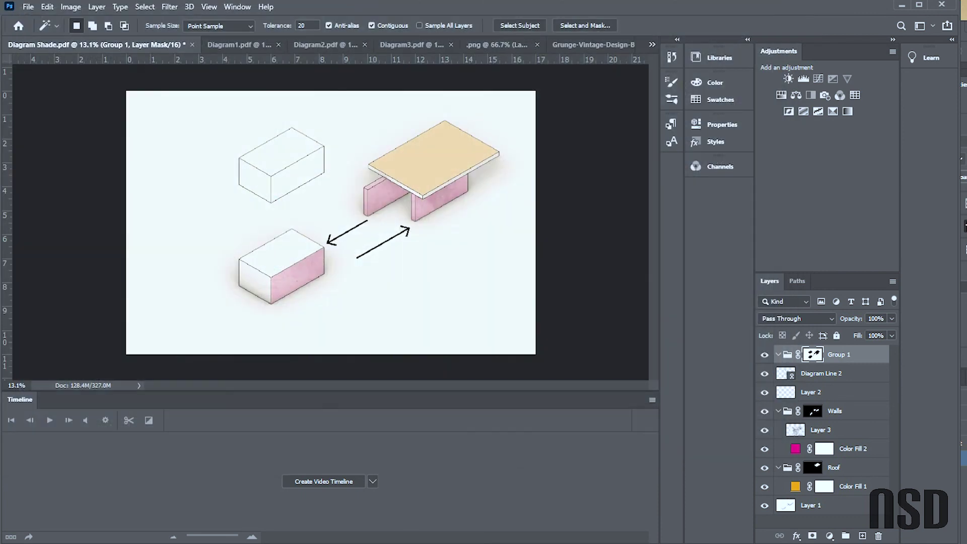
- Copy the entire grunge texture and paste it into the masked Group 1 in Diagram Shade
{"action": "key", "text": "ctrl+a"}
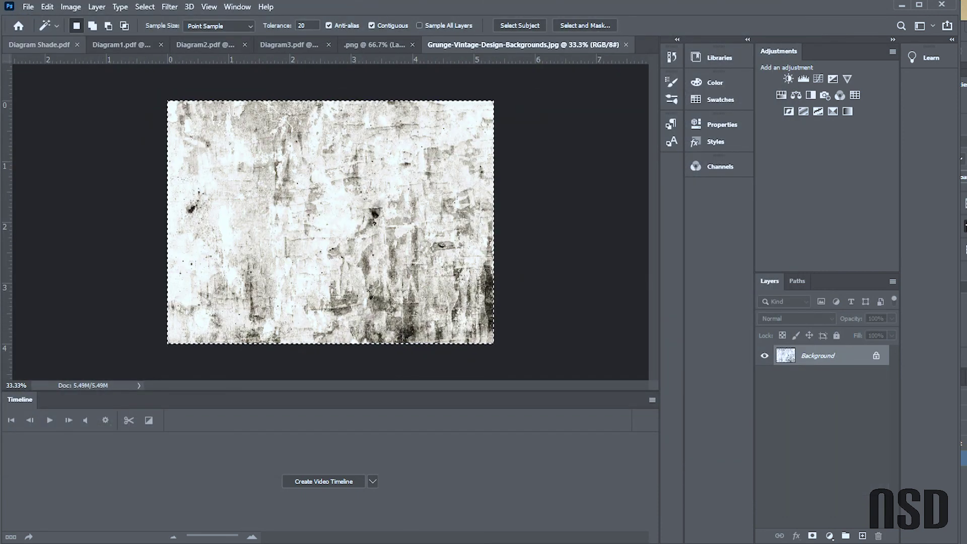
{"action": "key", "text": "ctrl+Tab"}
{"action": "key", "text": "ctrl+v"}
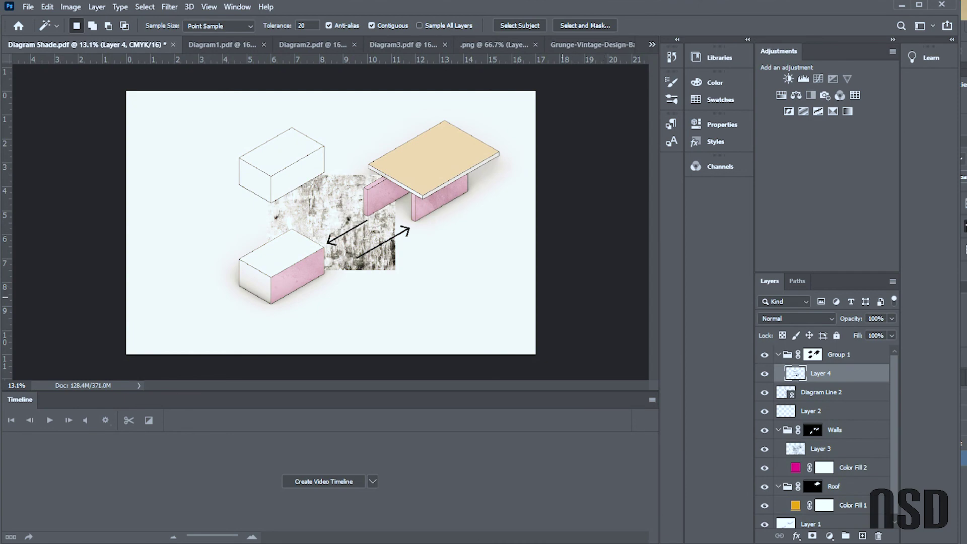
- Enlarge the grunge texture to about 483% so it covers the whole page, and lower its opacity to 7%
{"action": "key", "text": "ctrl+t"}
{"action": "left_click_drag", "start_coordinate": [395, 269], "coordinate": [662, 475]}
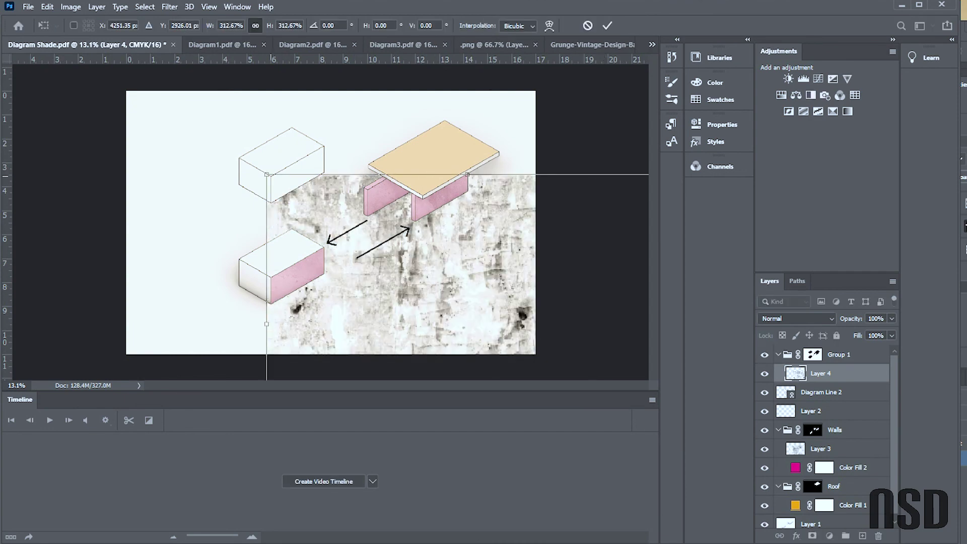
{"action": "left_click_drag", "start_coordinate": [267, 174], "coordinate": [20, 48]}
{"action": "left_click_drag", "start_coordinate": [468, 243], "coordinate": [479, 314]}
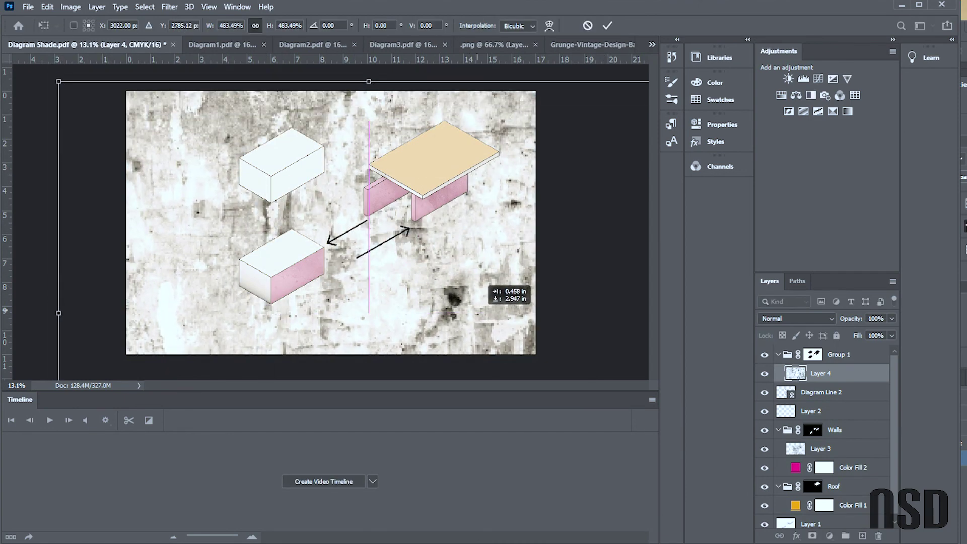
{"action": "left_click", "coordinate": [606, 25]}
{"action": "key", "text": "Return"}
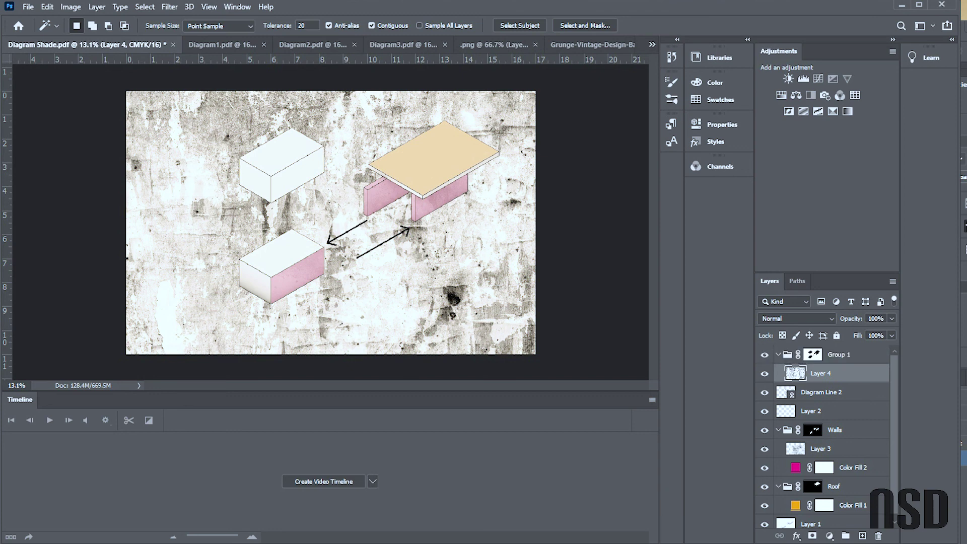
{"action": "left_click", "coordinate": [891, 319]}
{"action": "left_click_drag", "start_coordinate": [893, 333], "coordinate": [837, 333]}
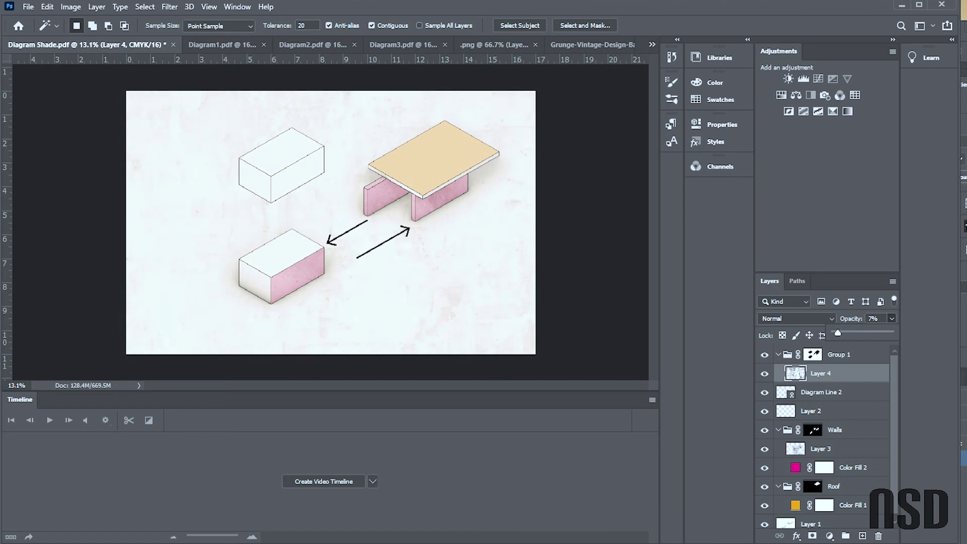